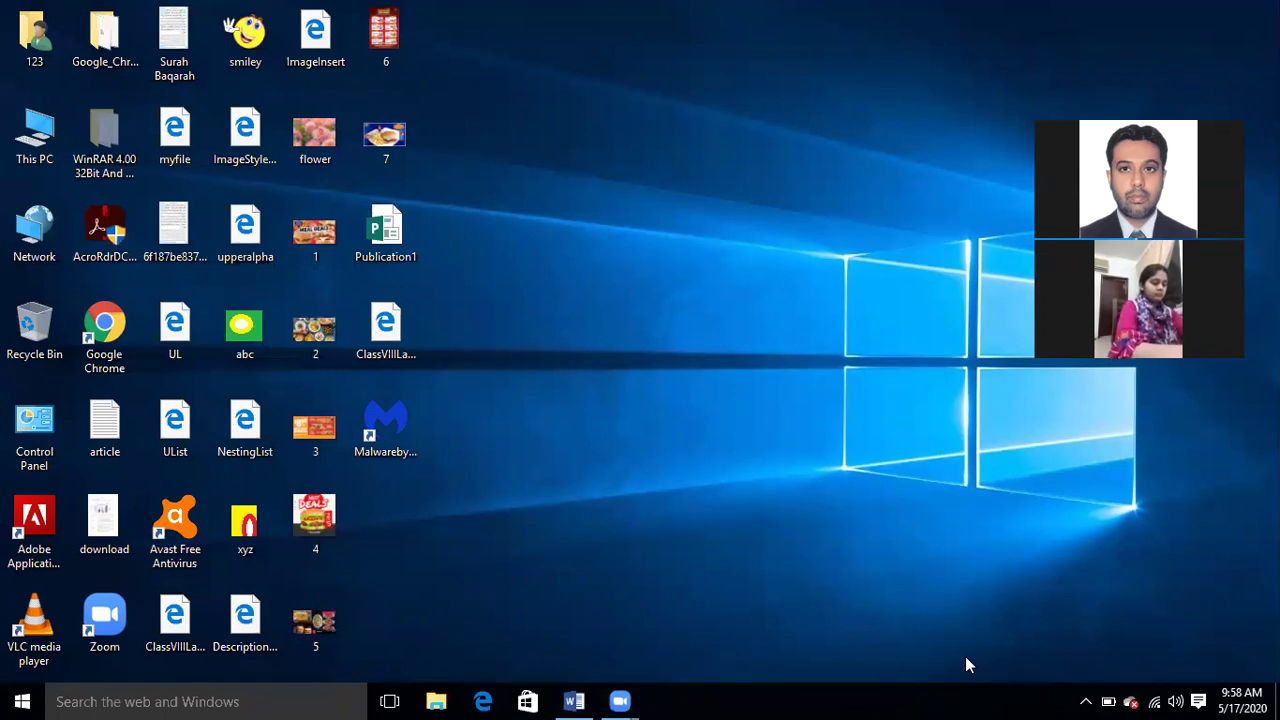
Step: Launch Publisher 2013 and create a blank 8.5 x 11" publication
{"action": "left_click", "coordinate": [588, 700]}
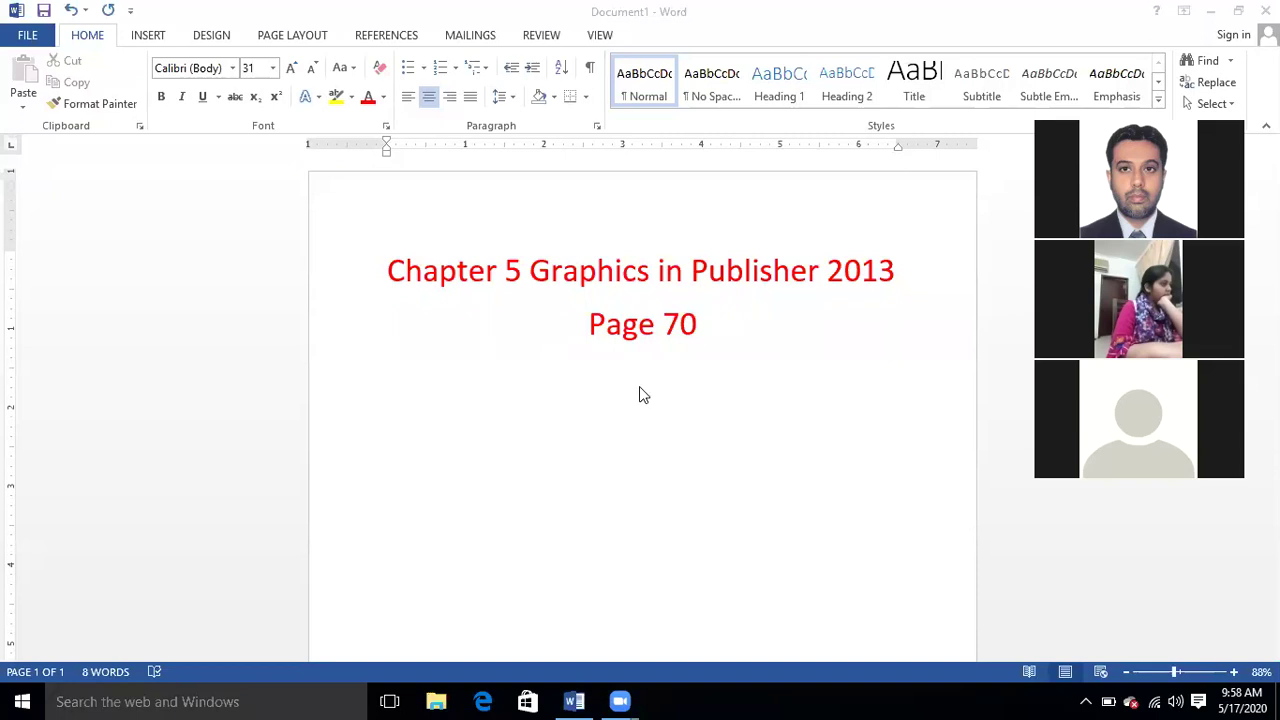
{"action": "left_click", "coordinate": [22, 700]}
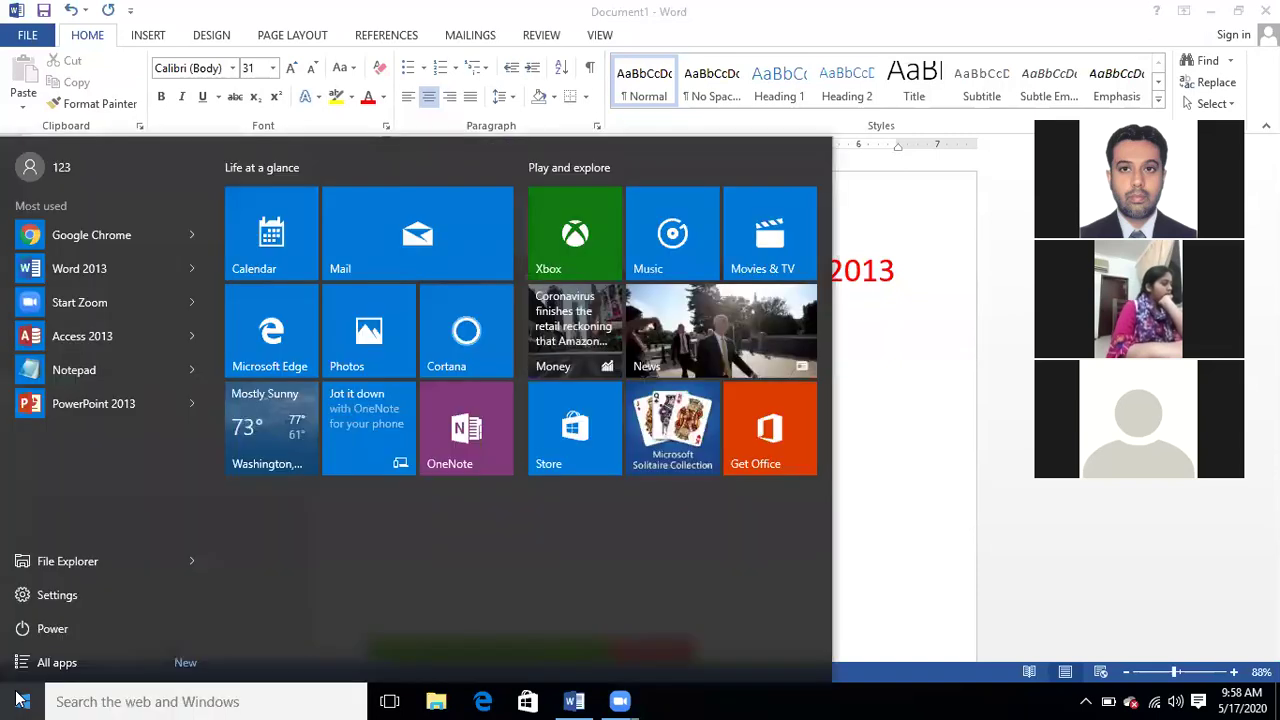
{"action": "type", "text": "pub"}
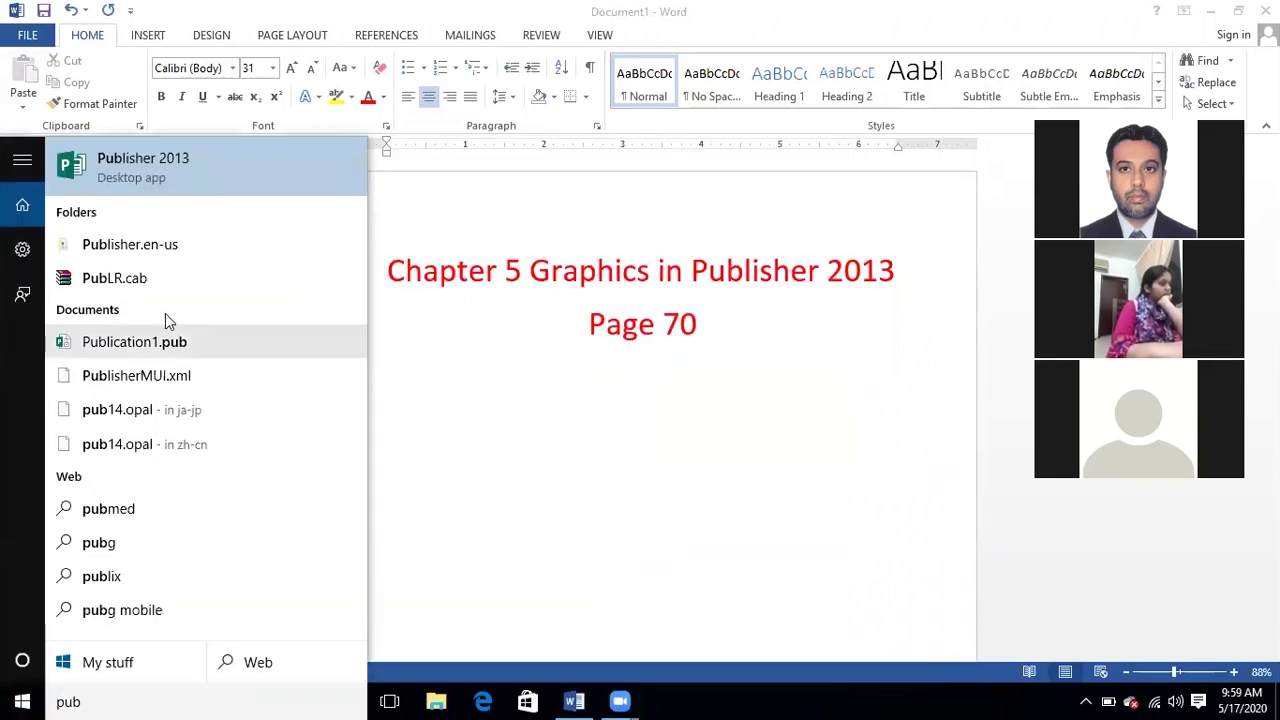
{"action": "left_click", "coordinate": [191, 160]}
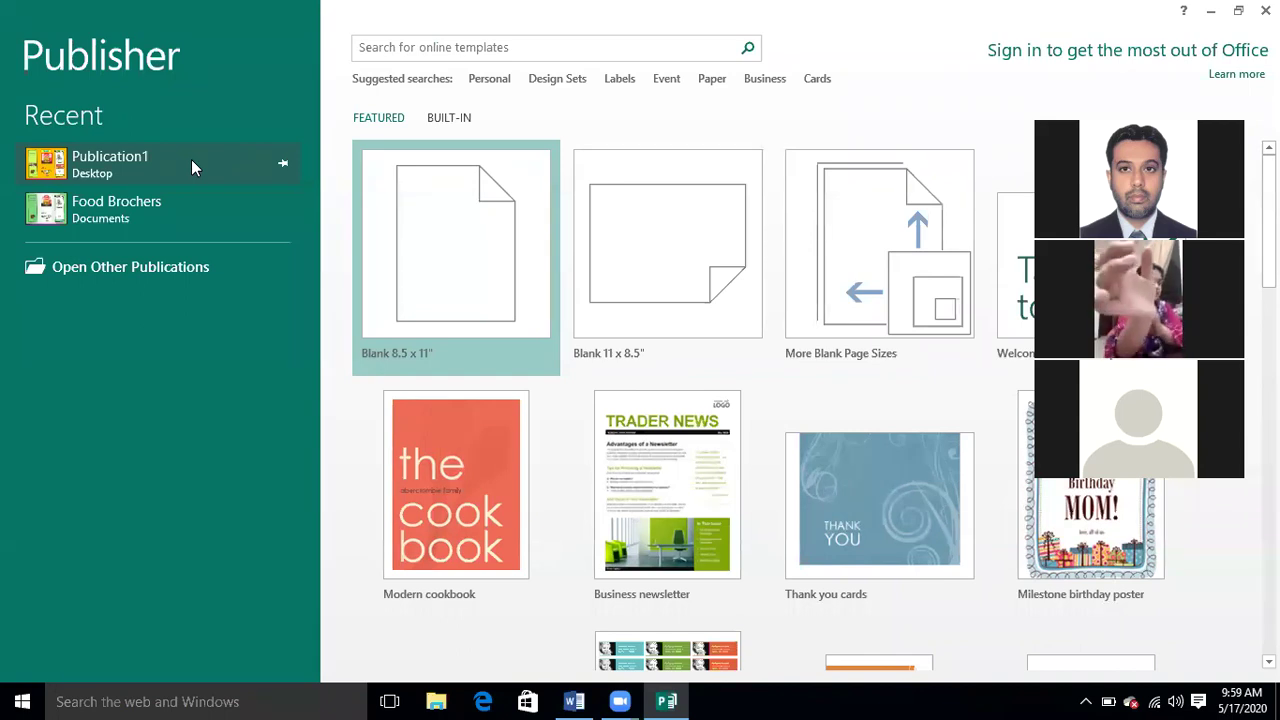
{"action": "left_click", "coordinate": [485, 192]}
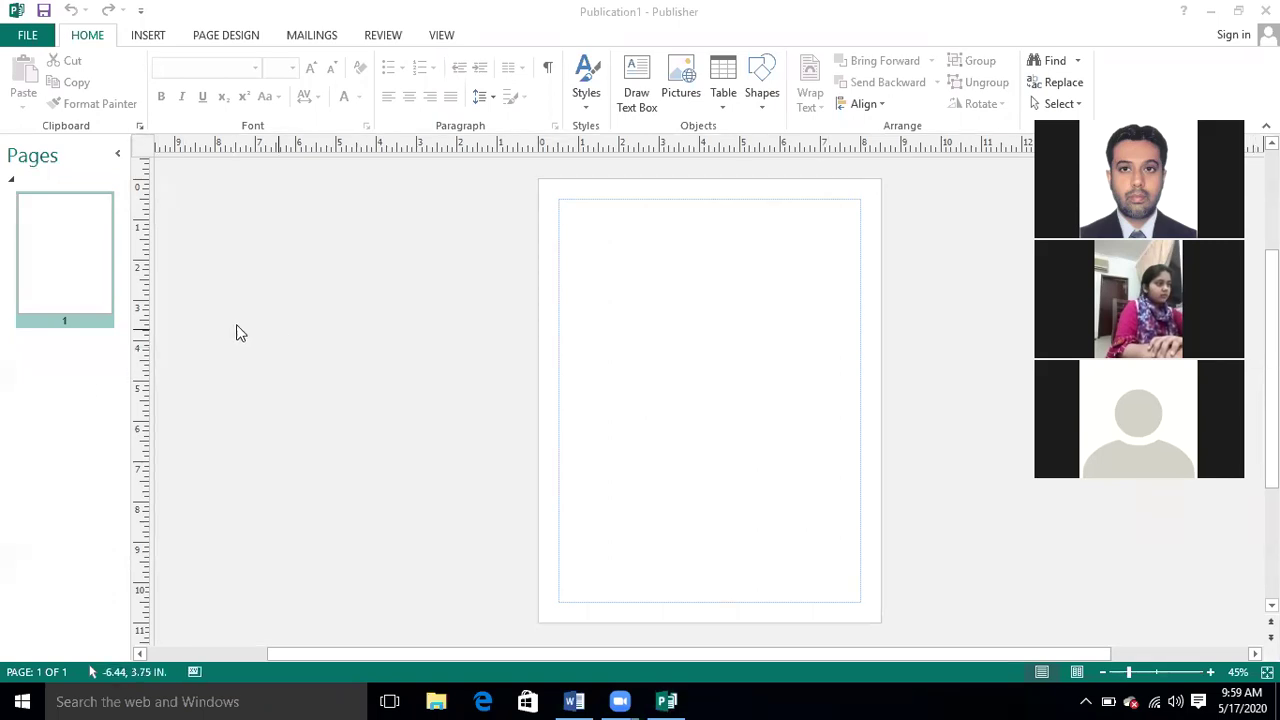
Step: Search Bing Image Search for "flower", insert the red flower with yellow-tipped petals onto the page, and select it
{"action": "left_click", "coordinate": [148, 37]}
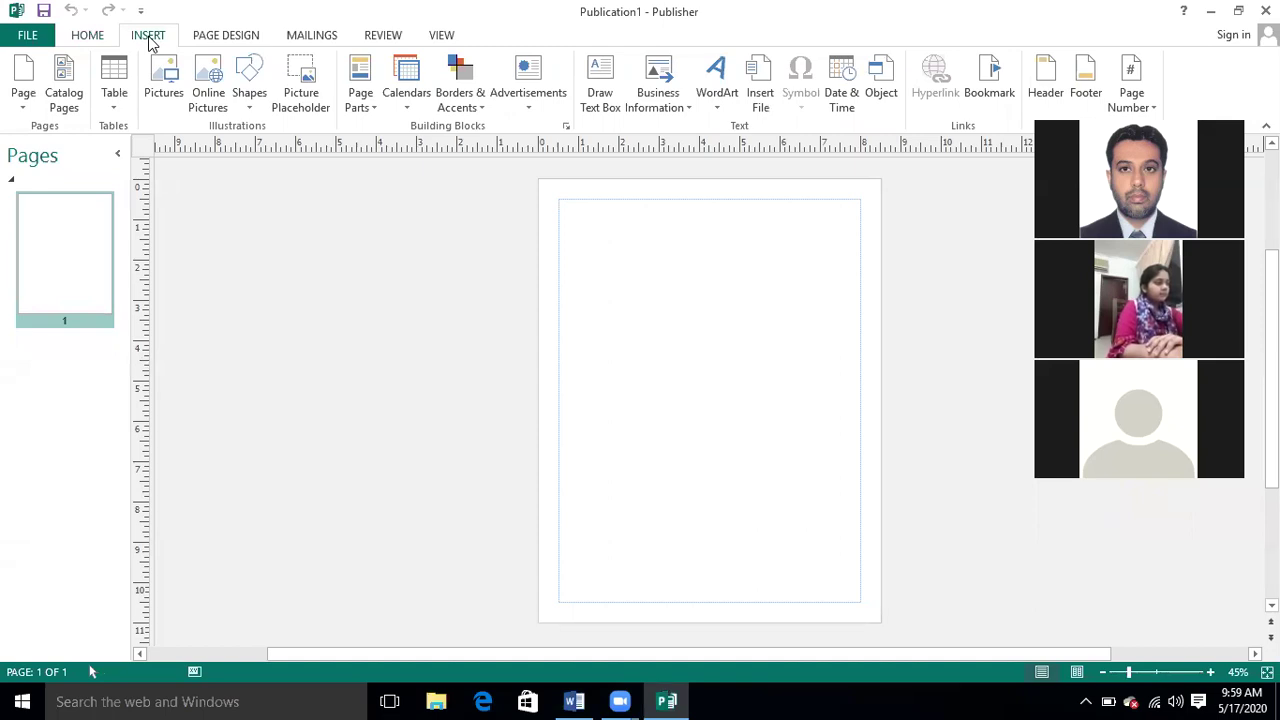
{"action": "left_click", "coordinate": [122, 102]}
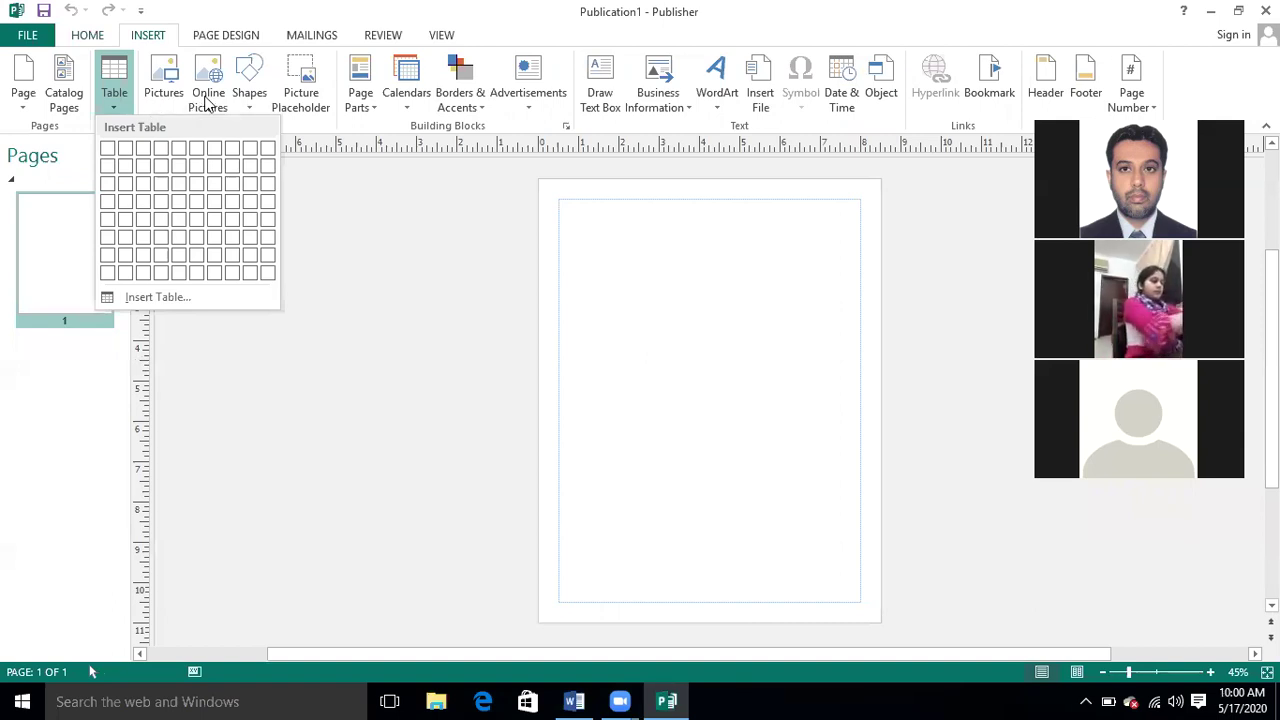
{"action": "left_click", "coordinate": [320, 198]}
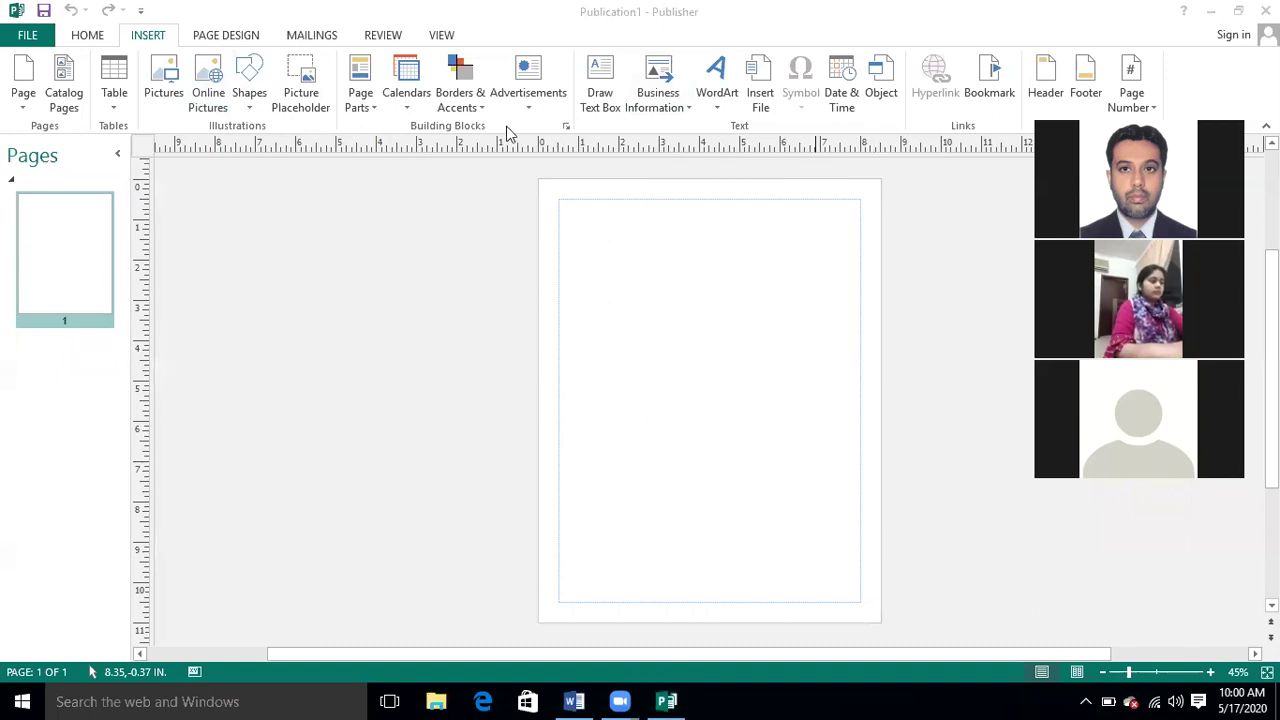
{"action": "left_click", "coordinate": [210, 105]}
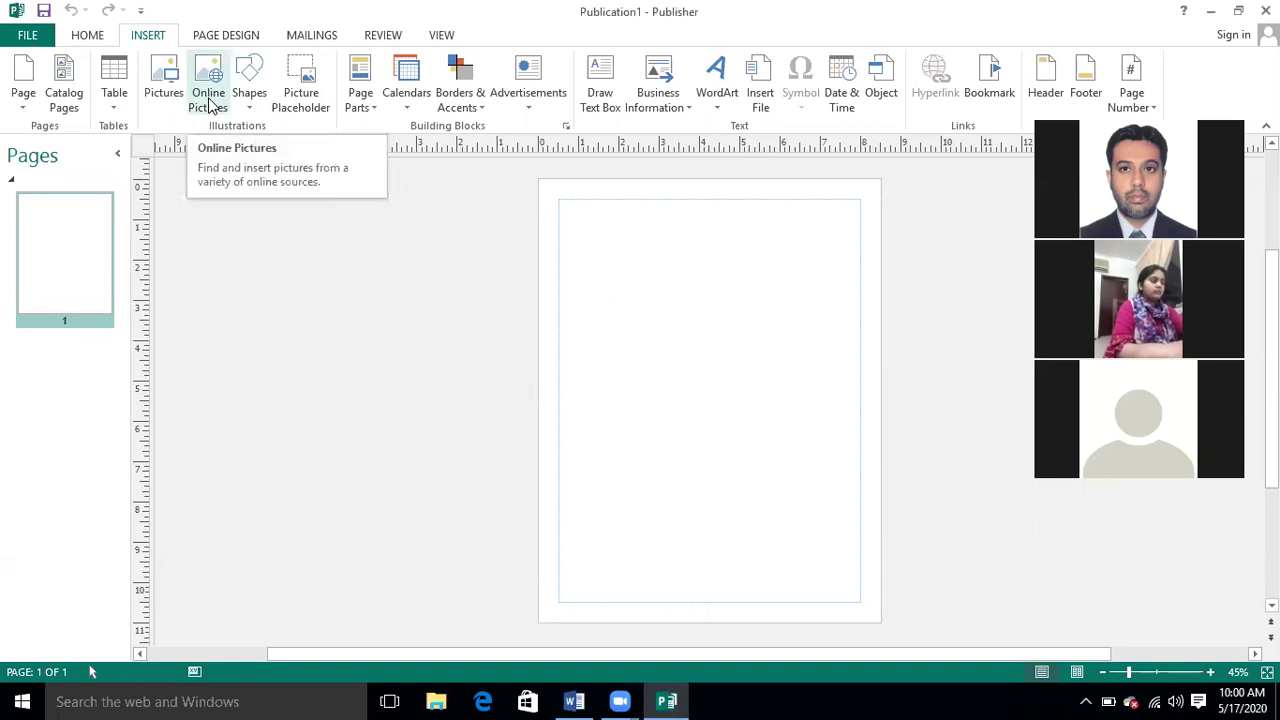
{"action": "left_click", "coordinate": [212, 104]}
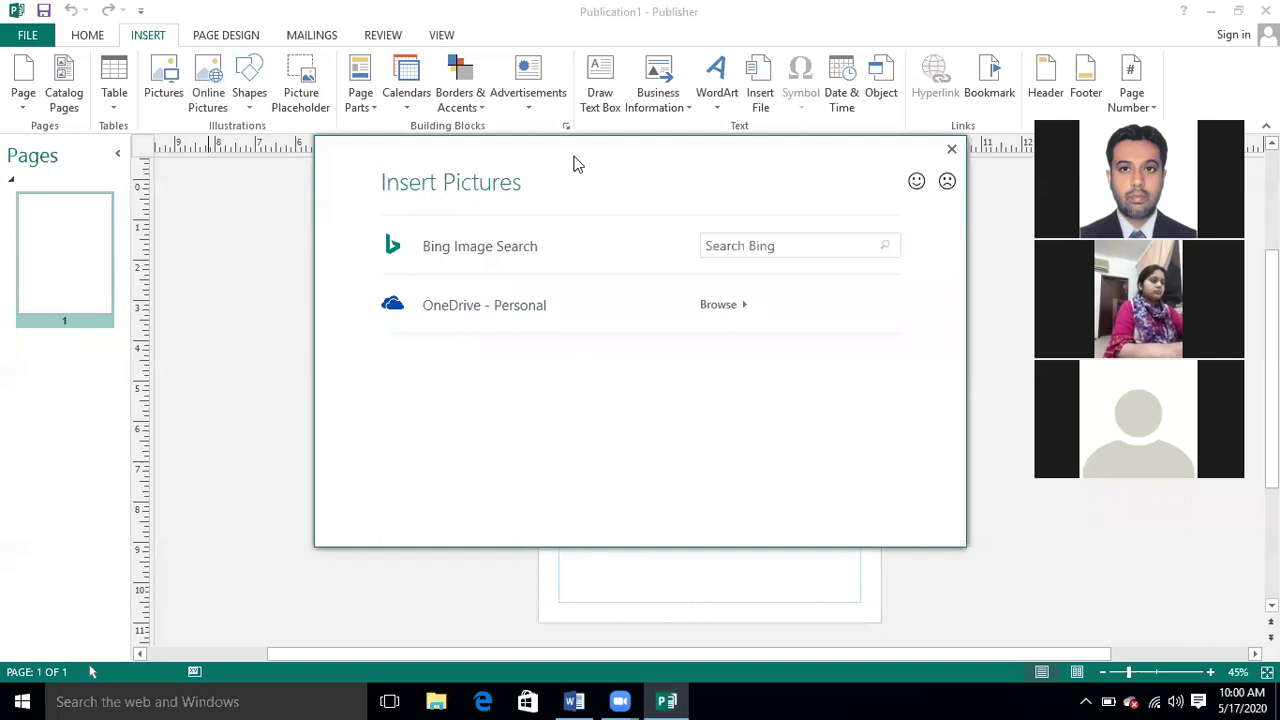
{"action": "left_click", "coordinate": [720, 249]}
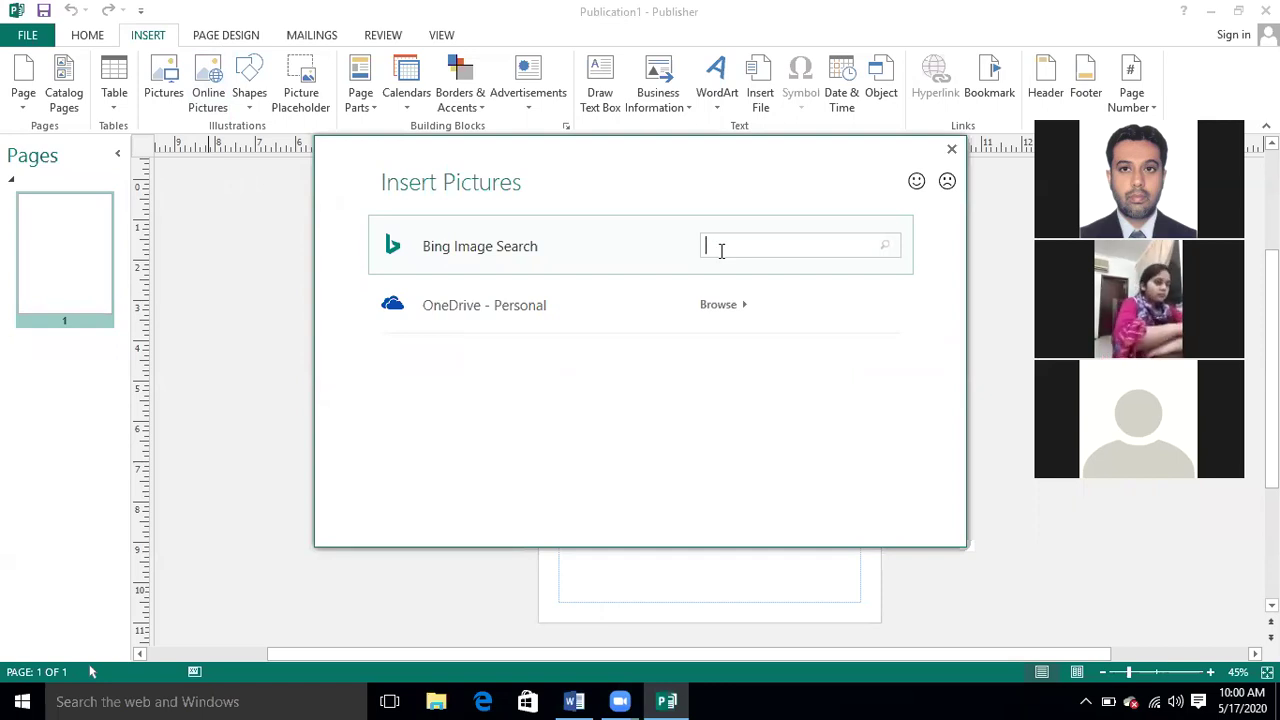
{"action": "type", "text": "flower"}
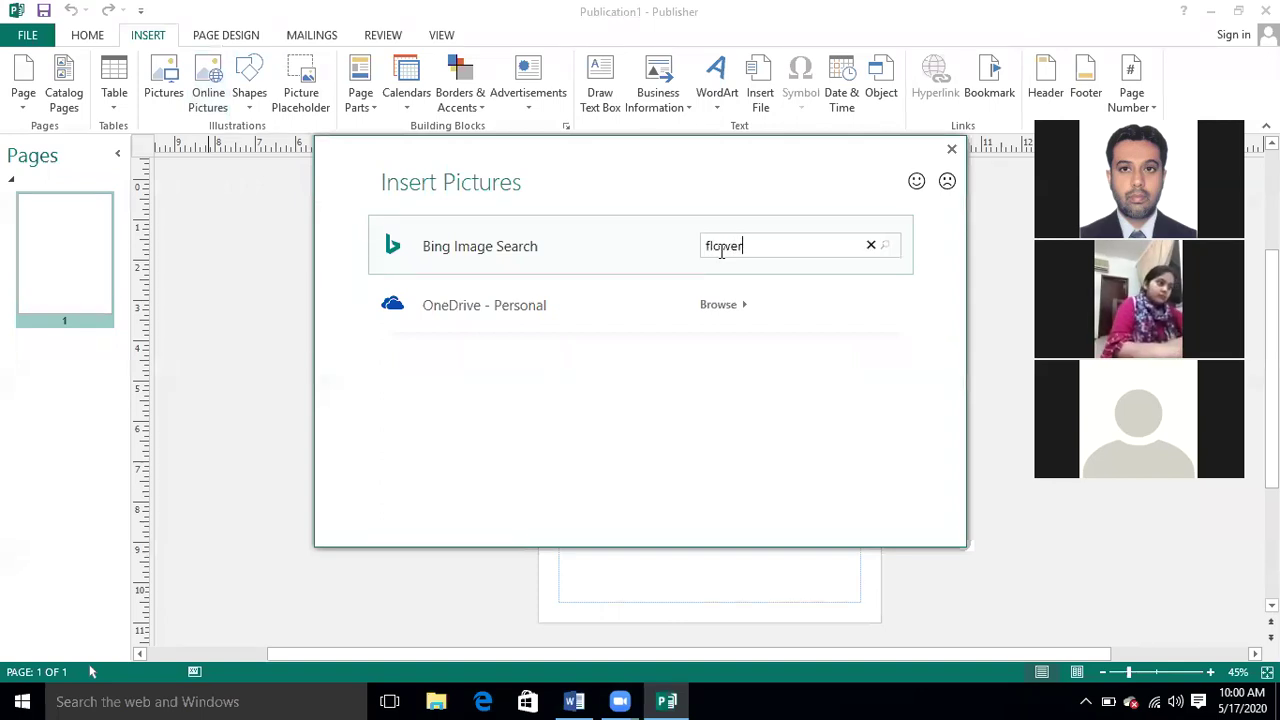
{"action": "key", "text": "Return"}
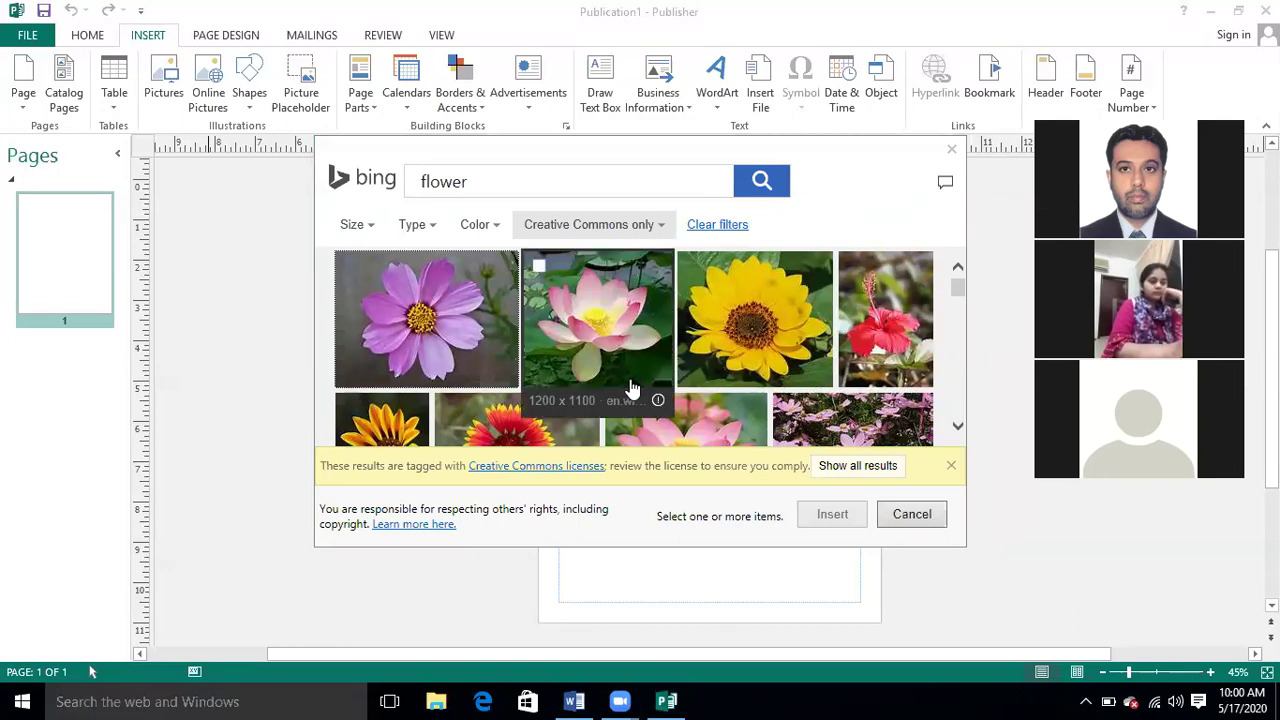
{"action": "left_click", "coordinate": [575, 430]}
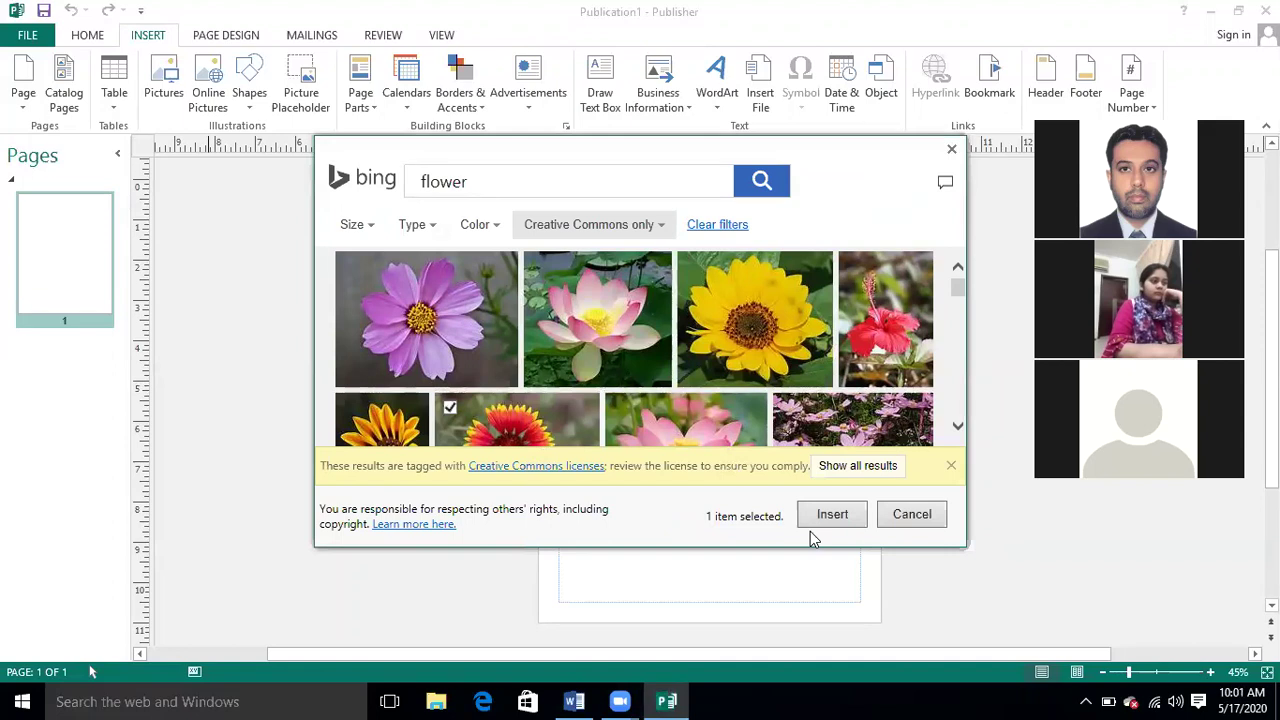
{"action": "left_click", "coordinate": [830, 515]}
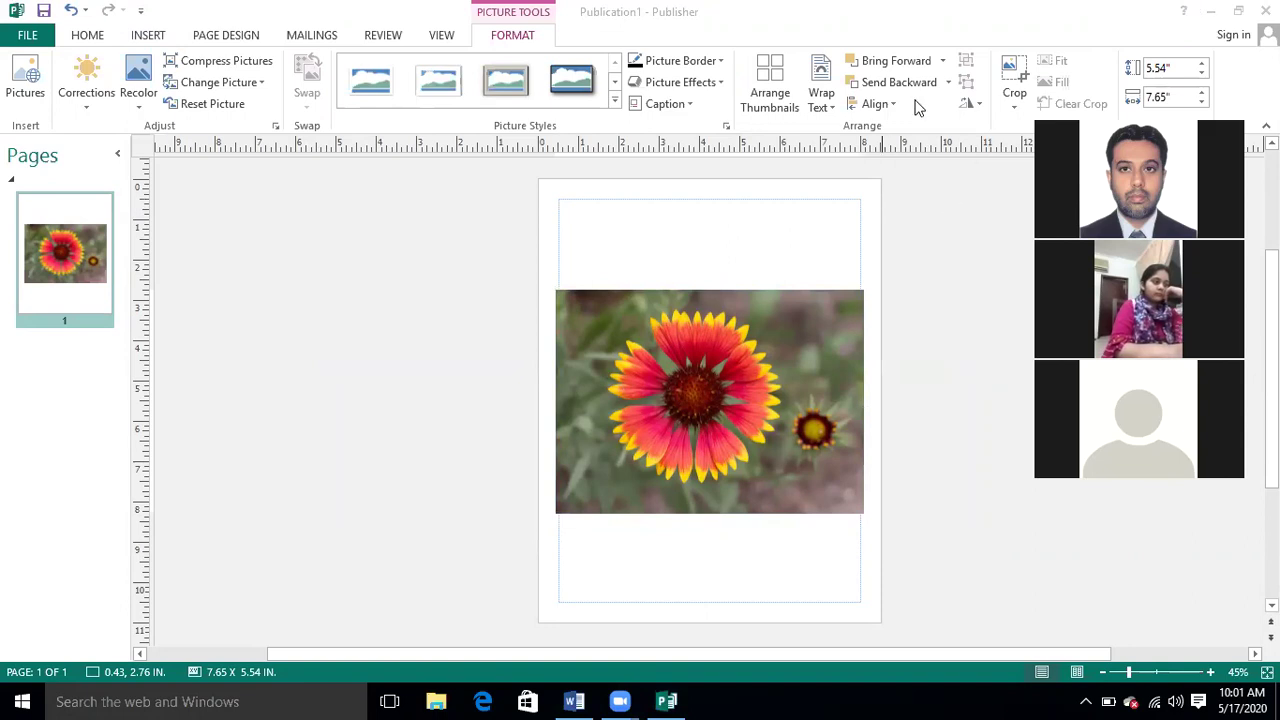
{"action": "mouse_move", "coordinate": [603, 362]}
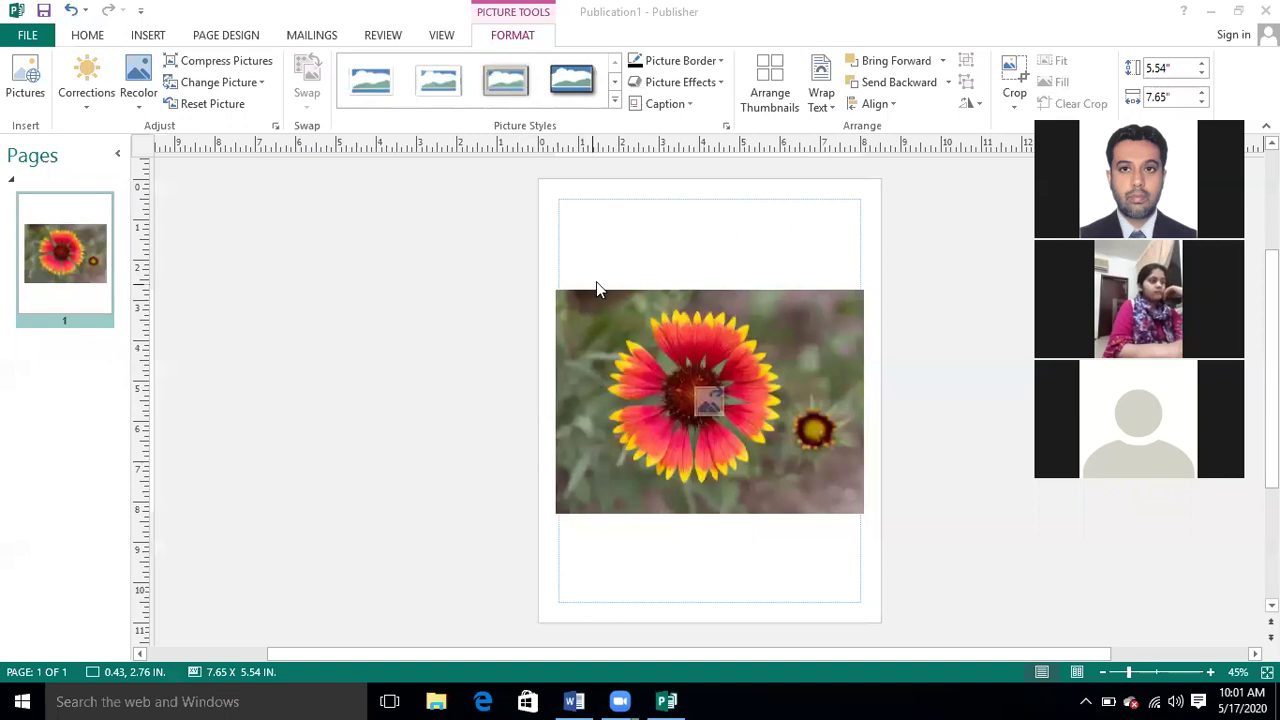
{"action": "left_click", "coordinate": [644, 335]}
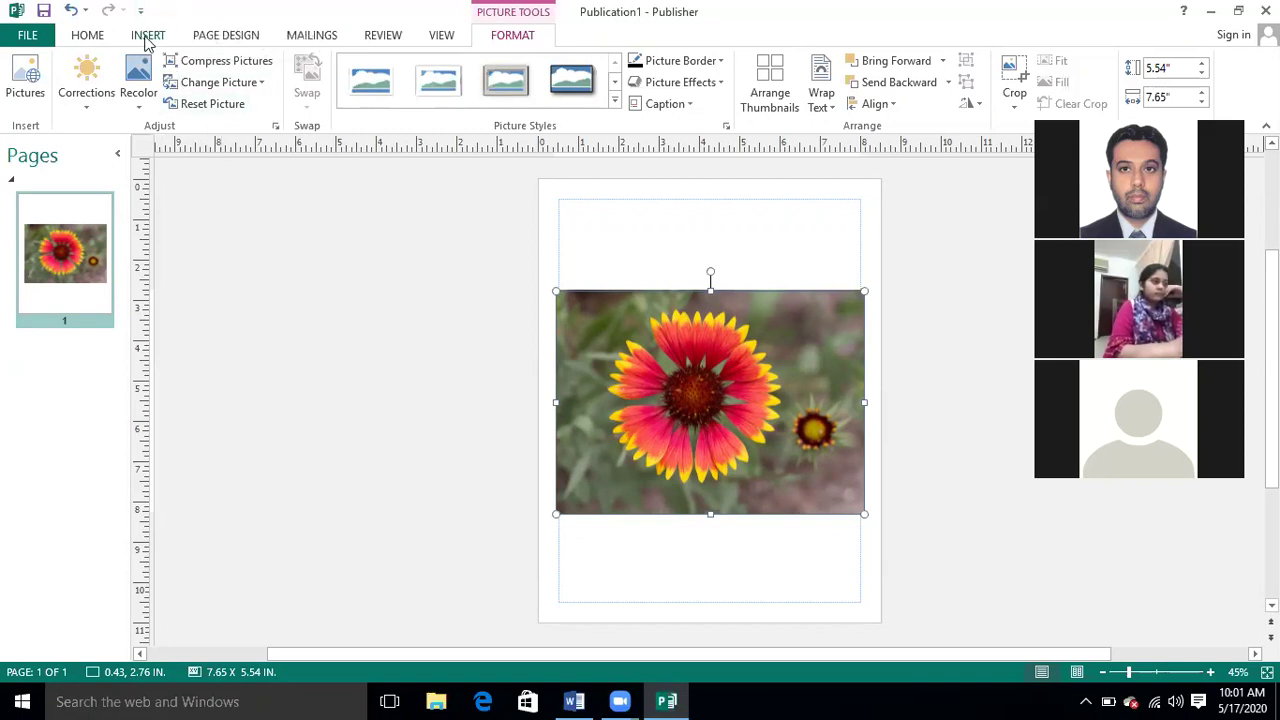
{"action": "left_click", "coordinate": [147, 37]}
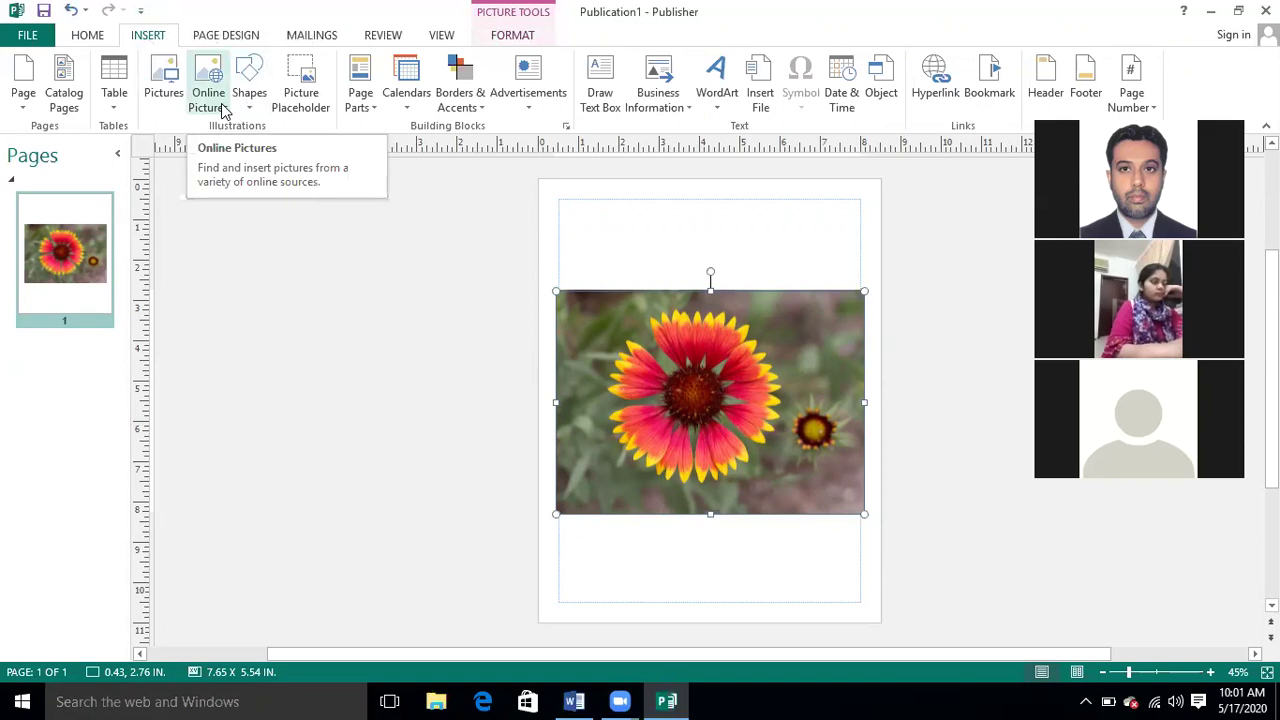
{"action": "left_click", "coordinate": [166, 95]}
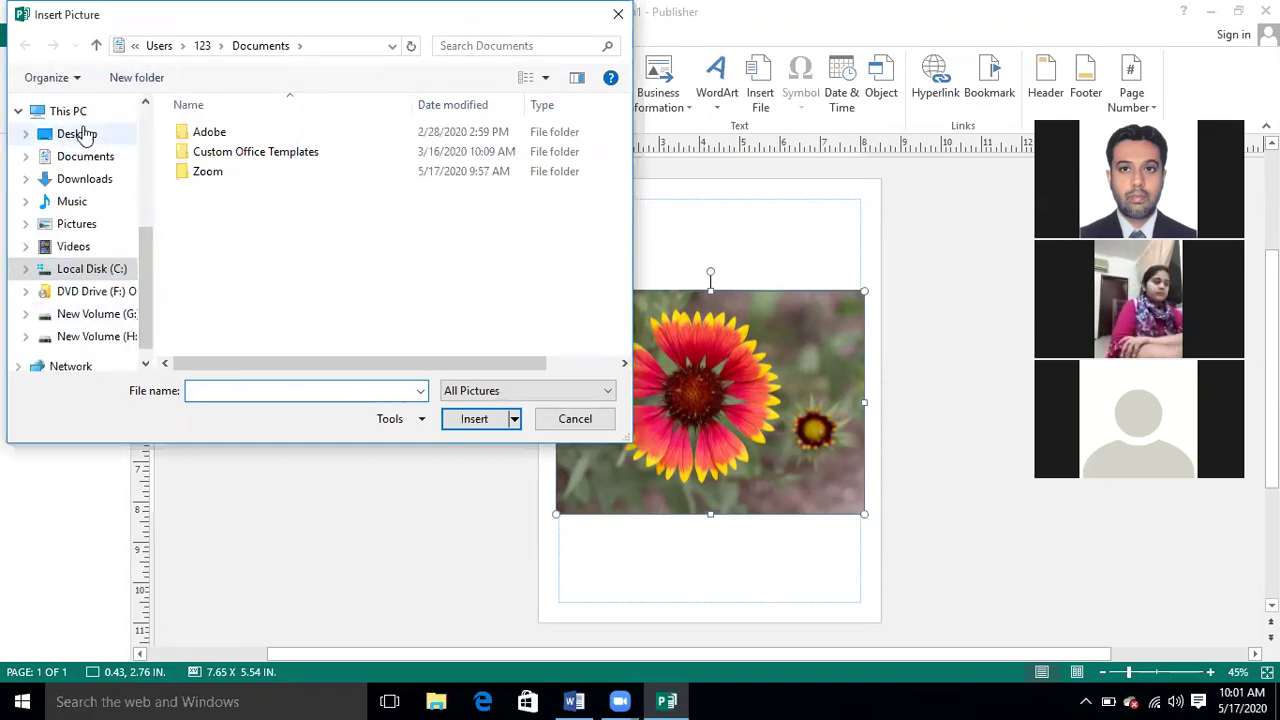
{"action": "left_click", "coordinate": [85, 180]}
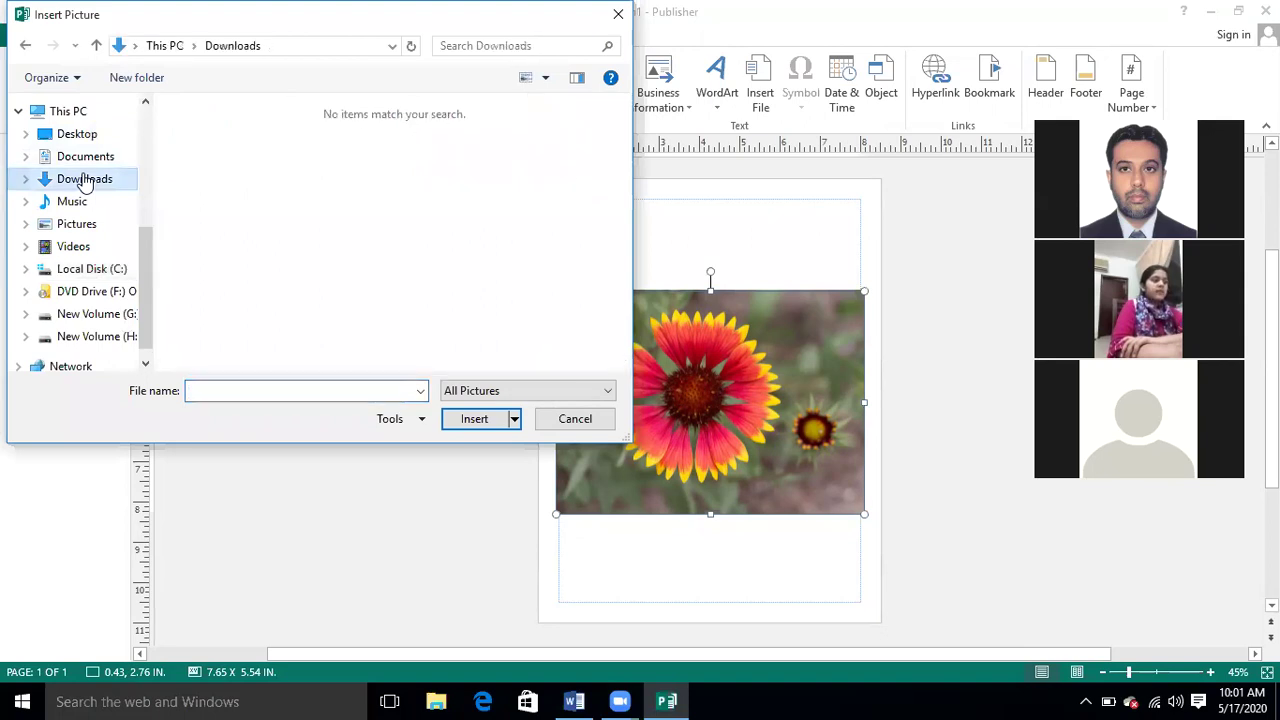
{"action": "left_click", "coordinate": [620, 16]}
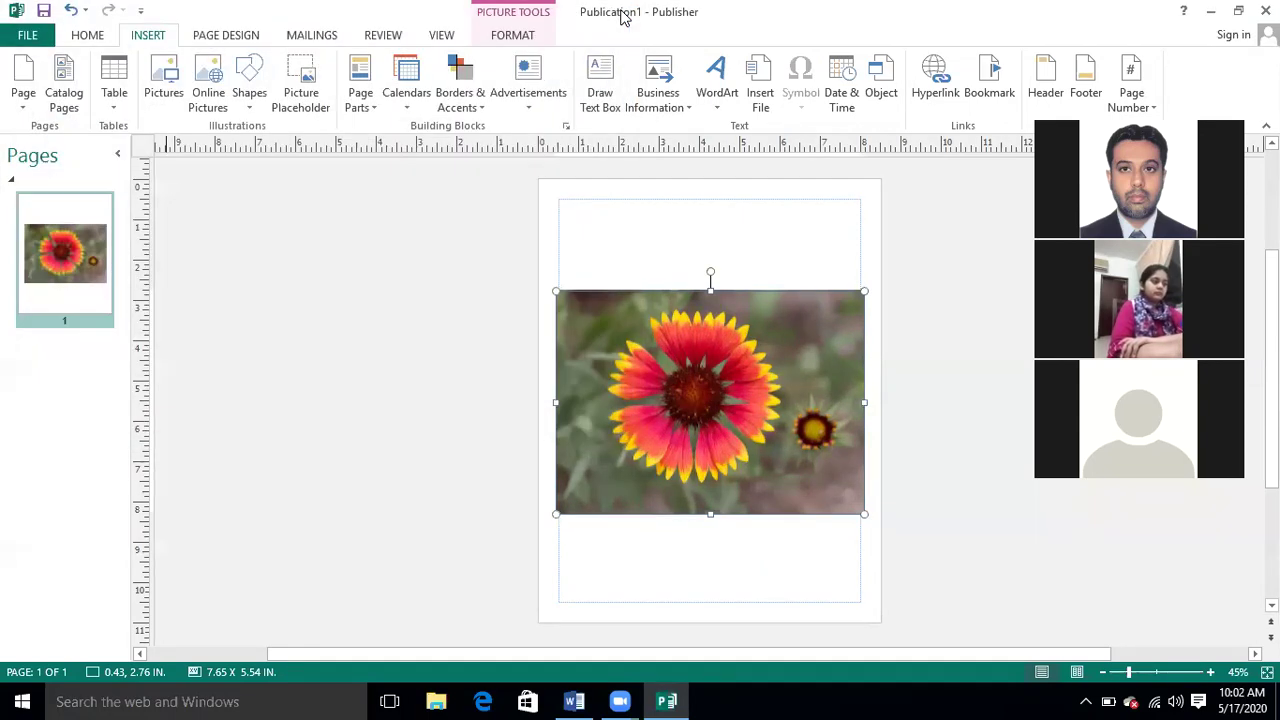
Step: Recolor the flower picture in blue and apply a darker, higher-contrast correction preset
{"action": "left_click", "coordinate": [560, 12]}
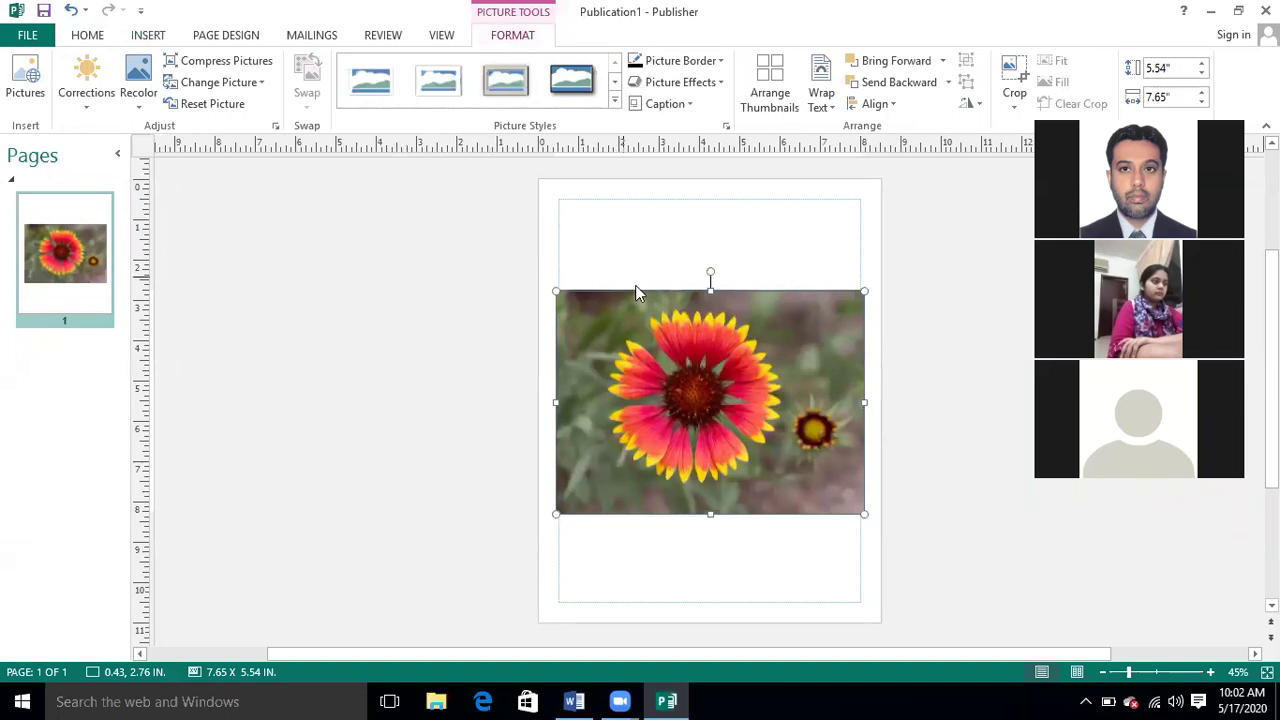
{"action": "mouse_move", "coordinate": [691, 352]}
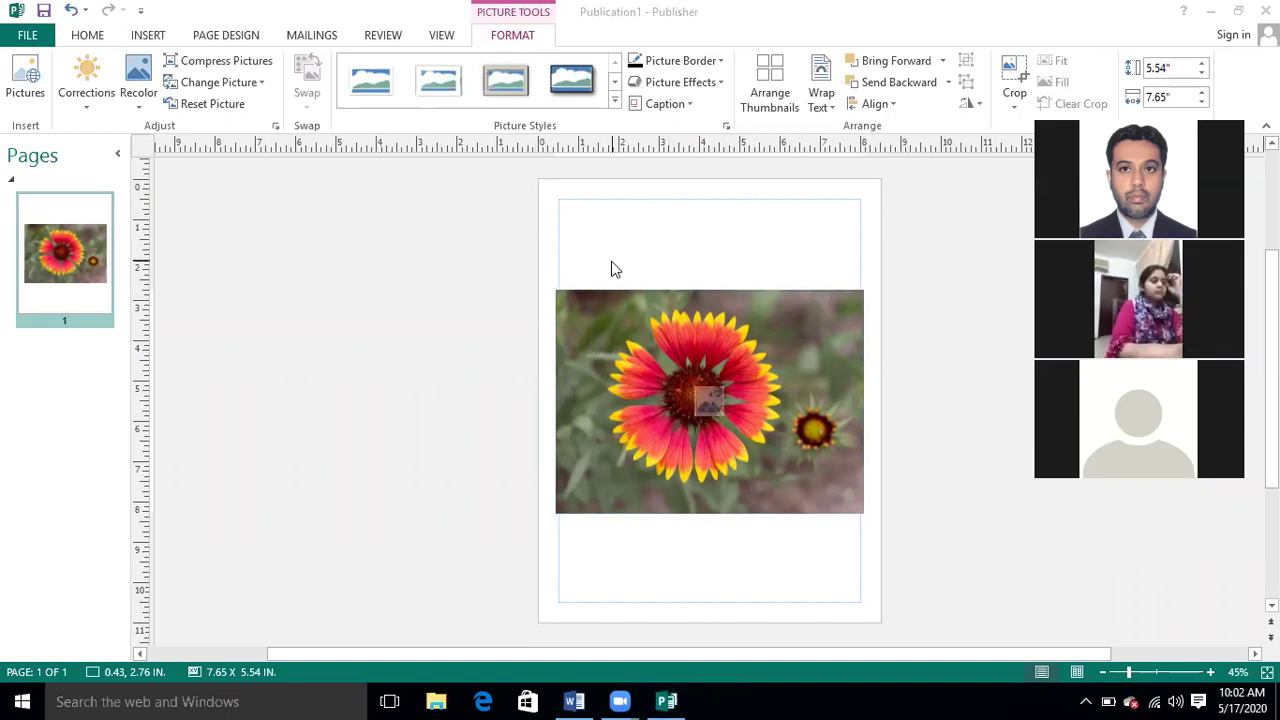
{"action": "left_click", "coordinate": [616, 294]}
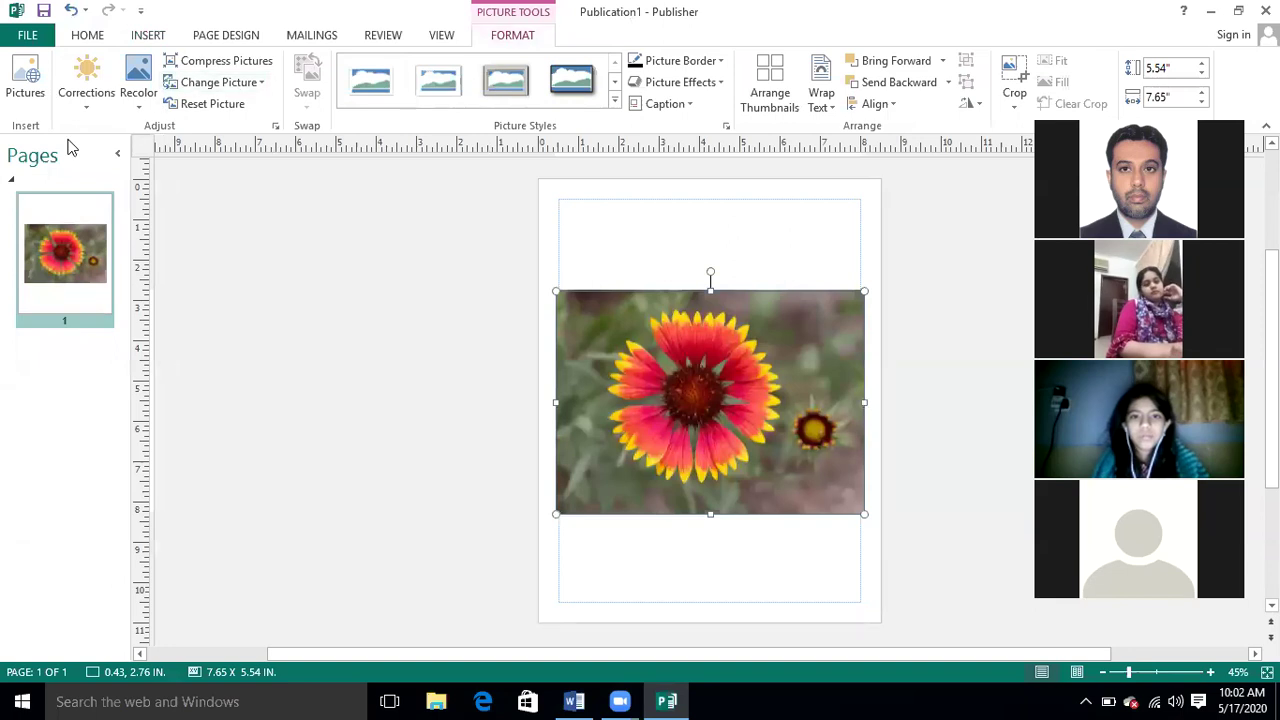
{"action": "left_click", "coordinate": [86, 92]}
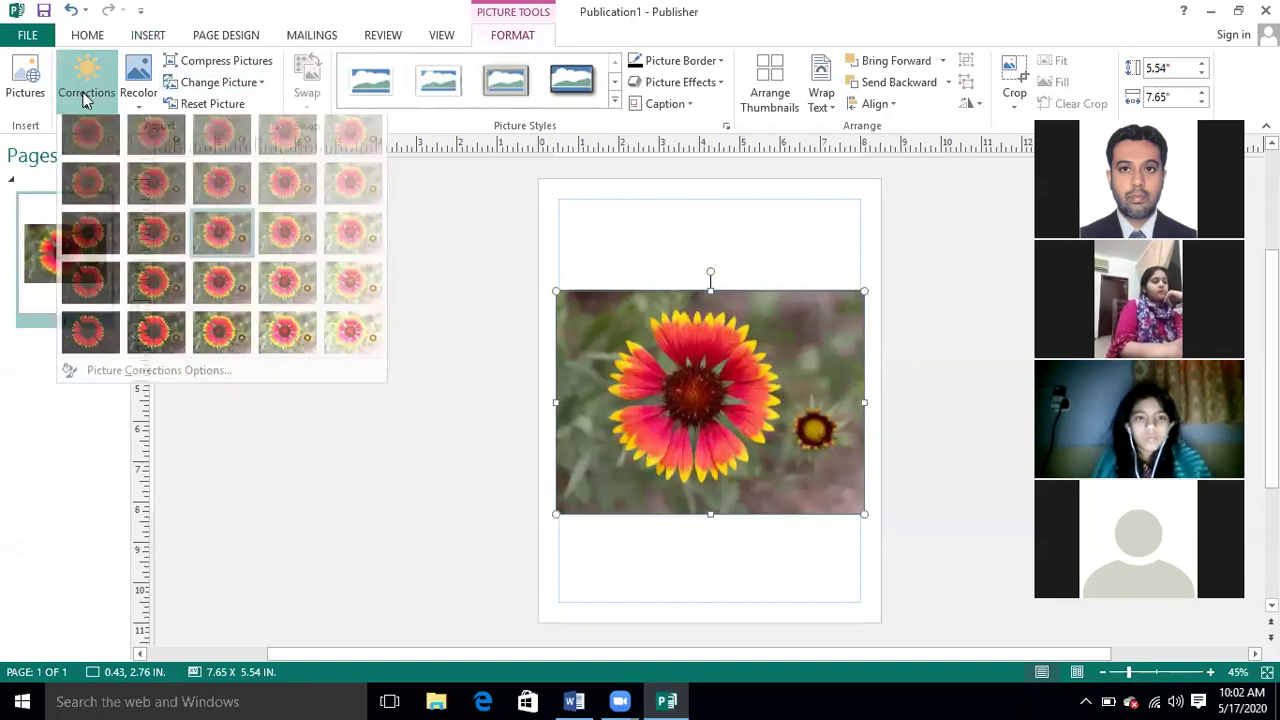
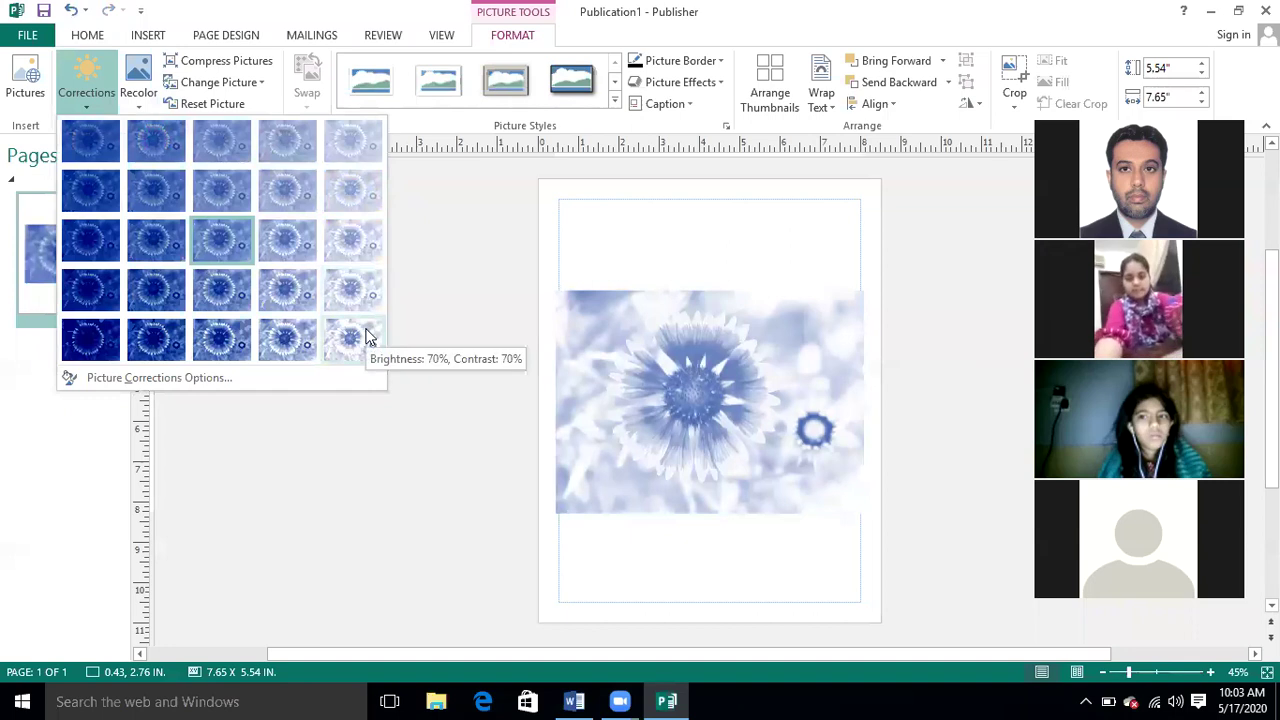
{"action": "left_click", "coordinate": [129, 277]}
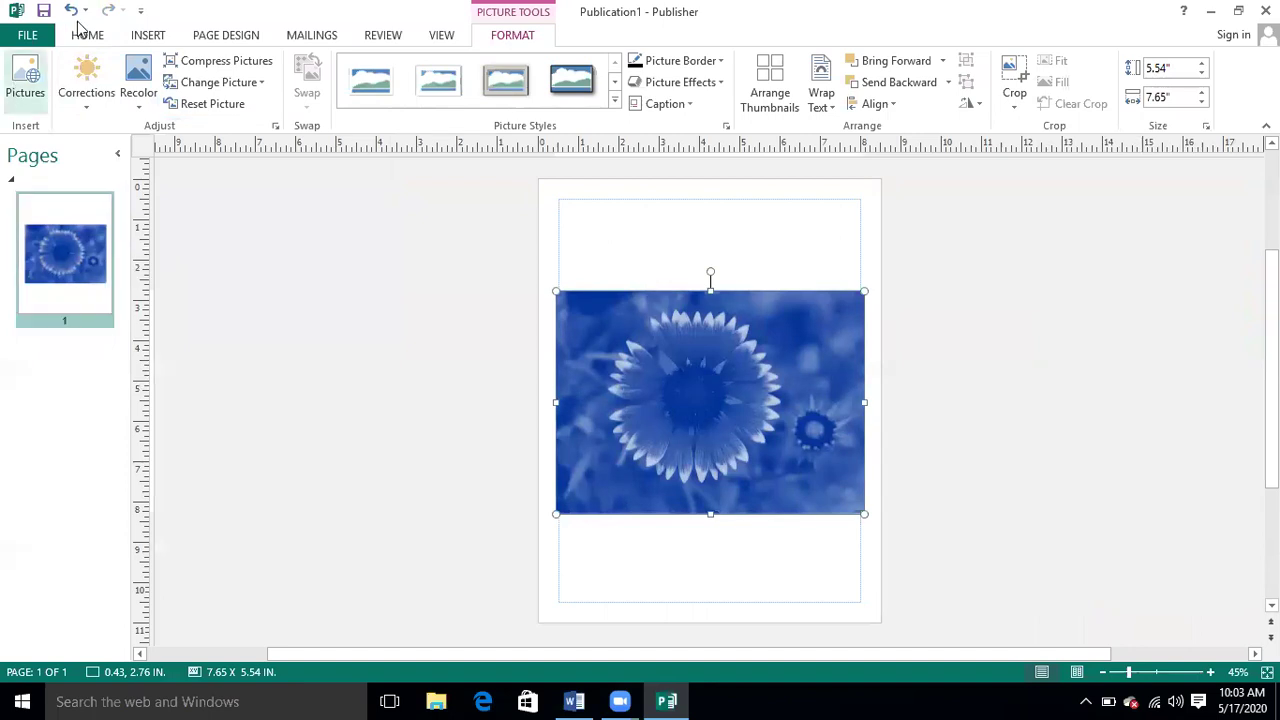
{"action": "left_click", "coordinate": [88, 92]}
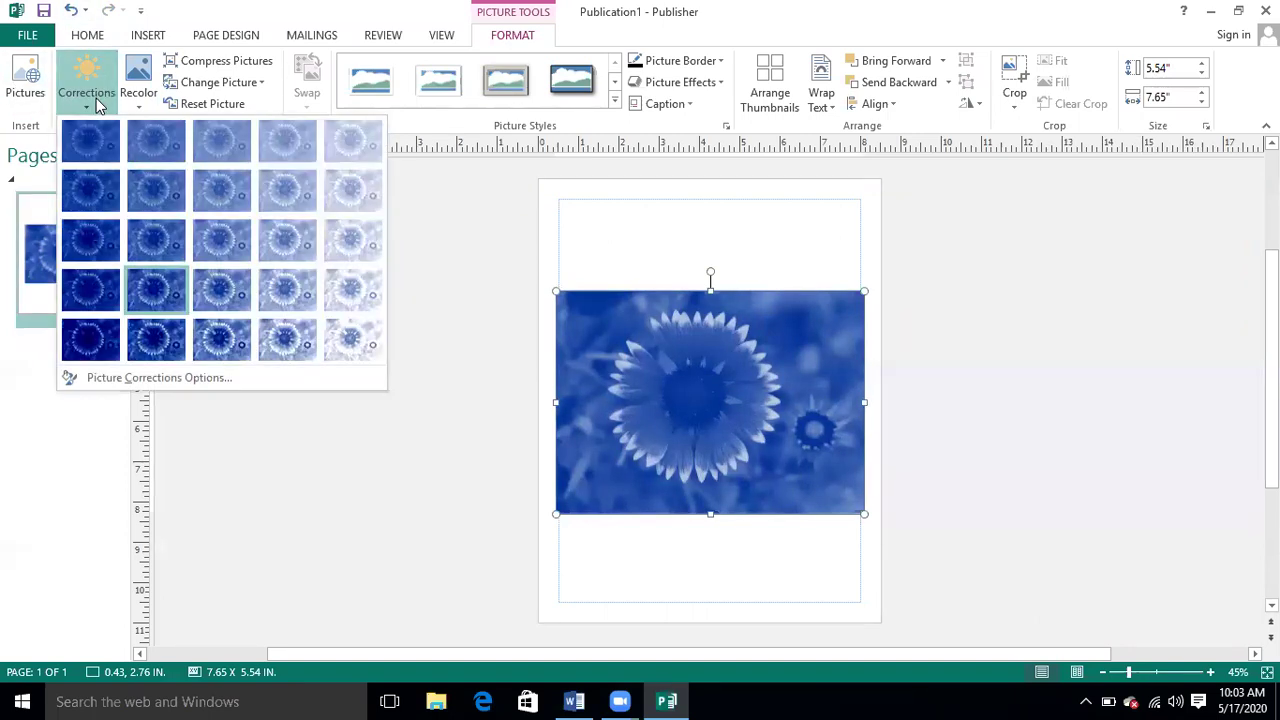
{"action": "left_click", "coordinate": [136, 104]}
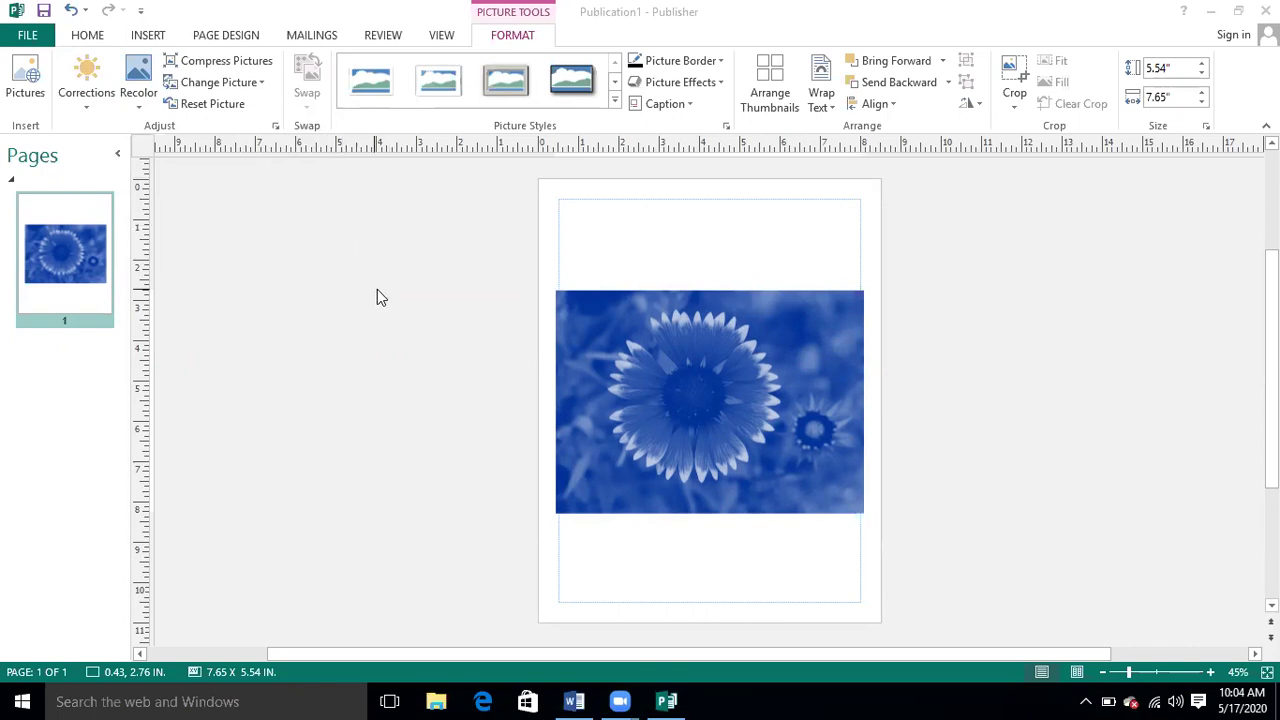
Step: Review the Compress Pictures settings for the flower picture without applying compression
{"action": "left_click", "coordinate": [697, 405]}
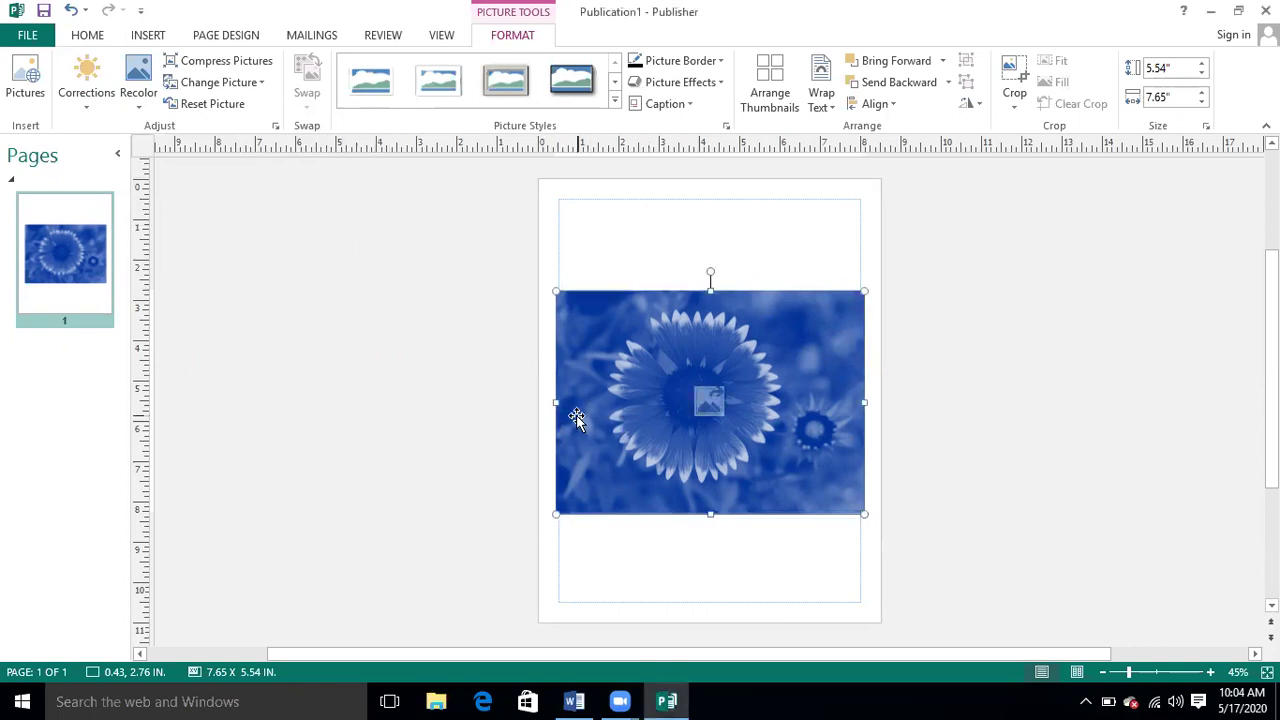
{"action": "left_click", "coordinate": [218, 63]}
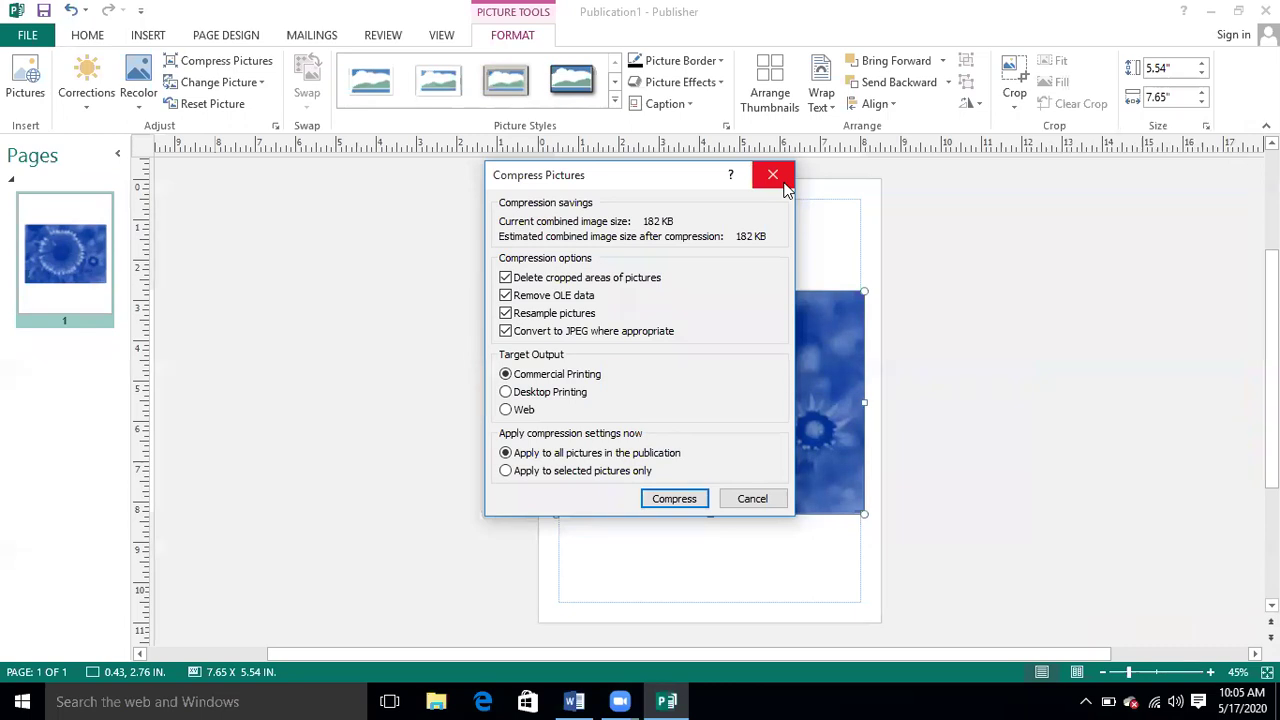
{"action": "left_click", "coordinate": [751, 499]}
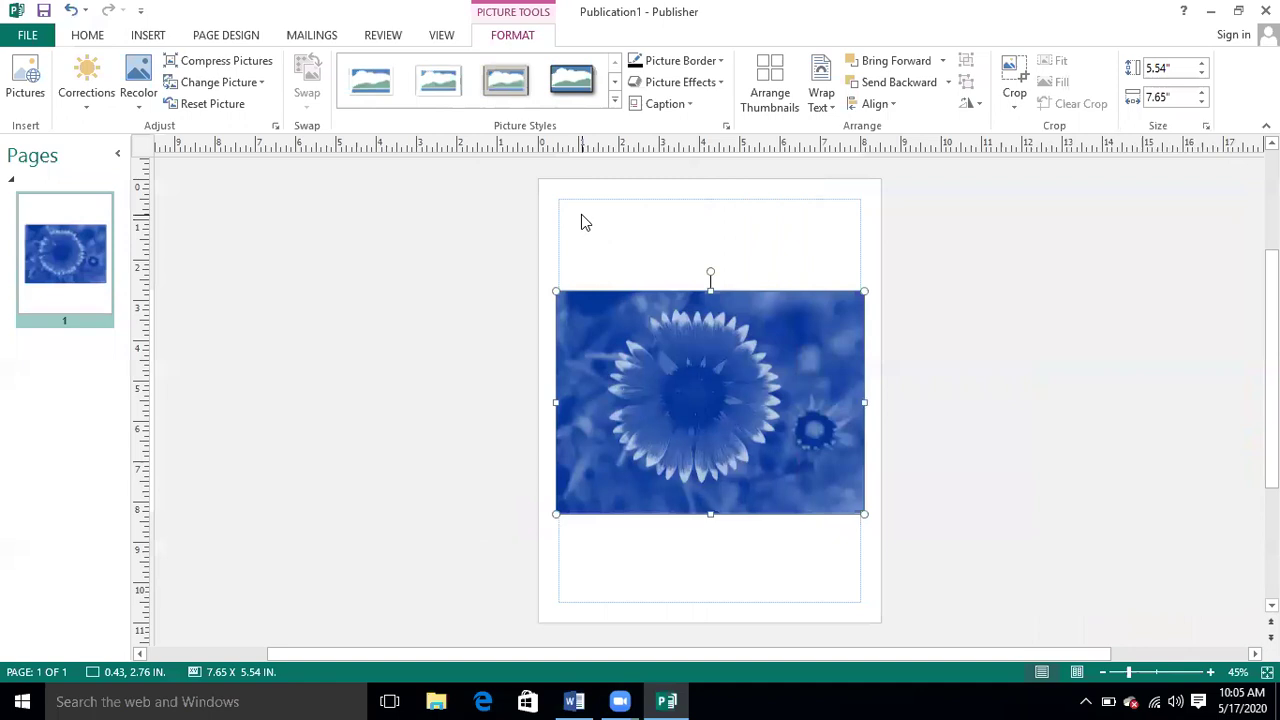
Step: Change the blue flower picture to the yellow sunflower found through a Bing Image Search for "flower"
{"action": "left_click", "coordinate": [262, 84]}
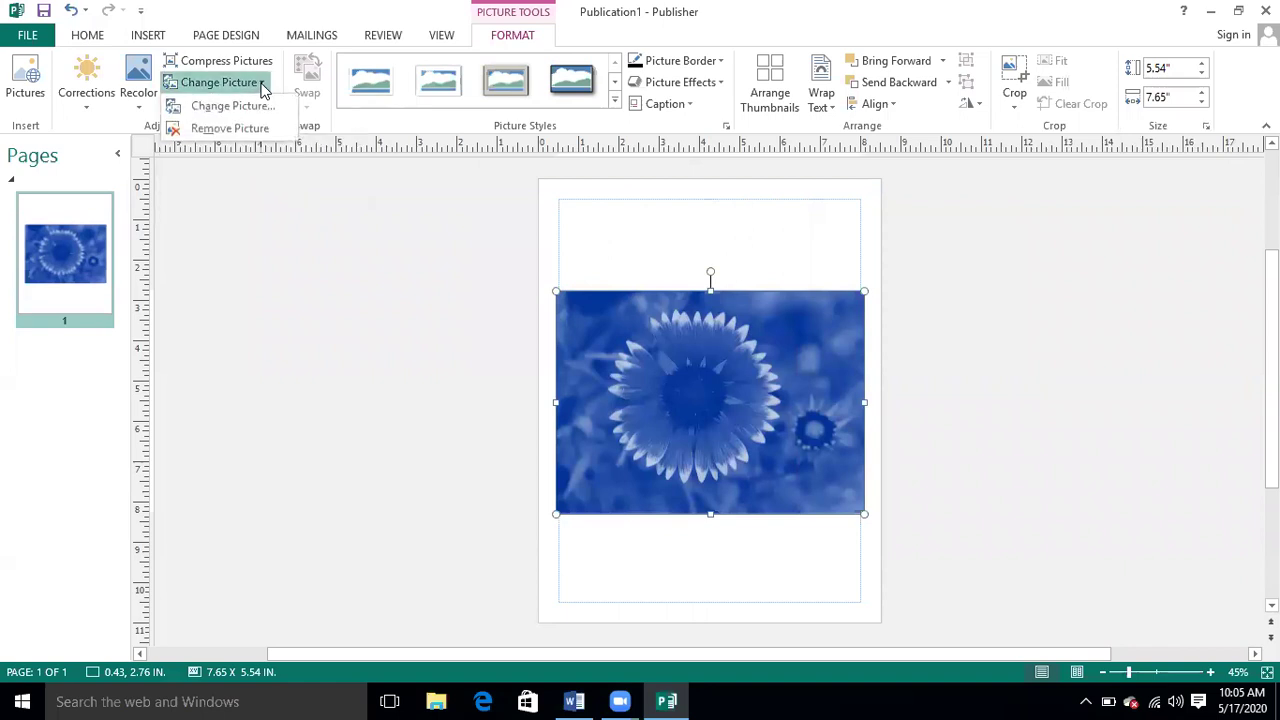
{"action": "left_click", "coordinate": [612, 388]}
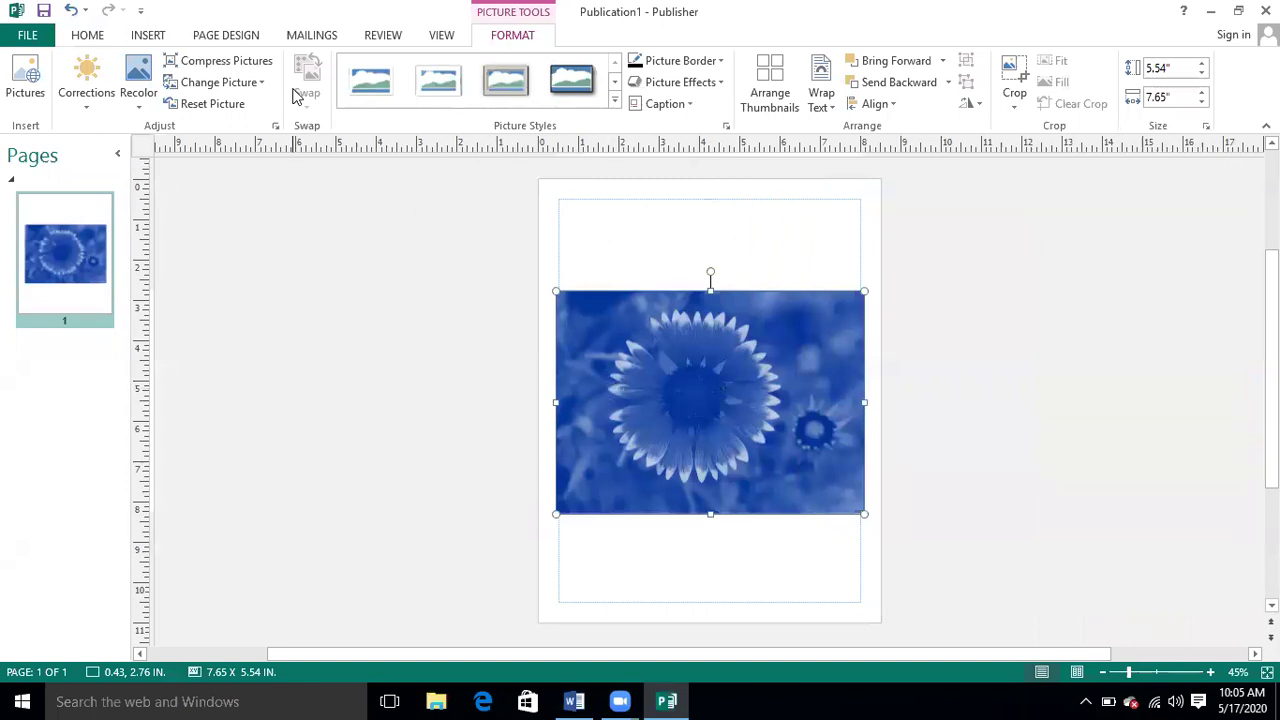
{"action": "left_click", "coordinate": [263, 84]}
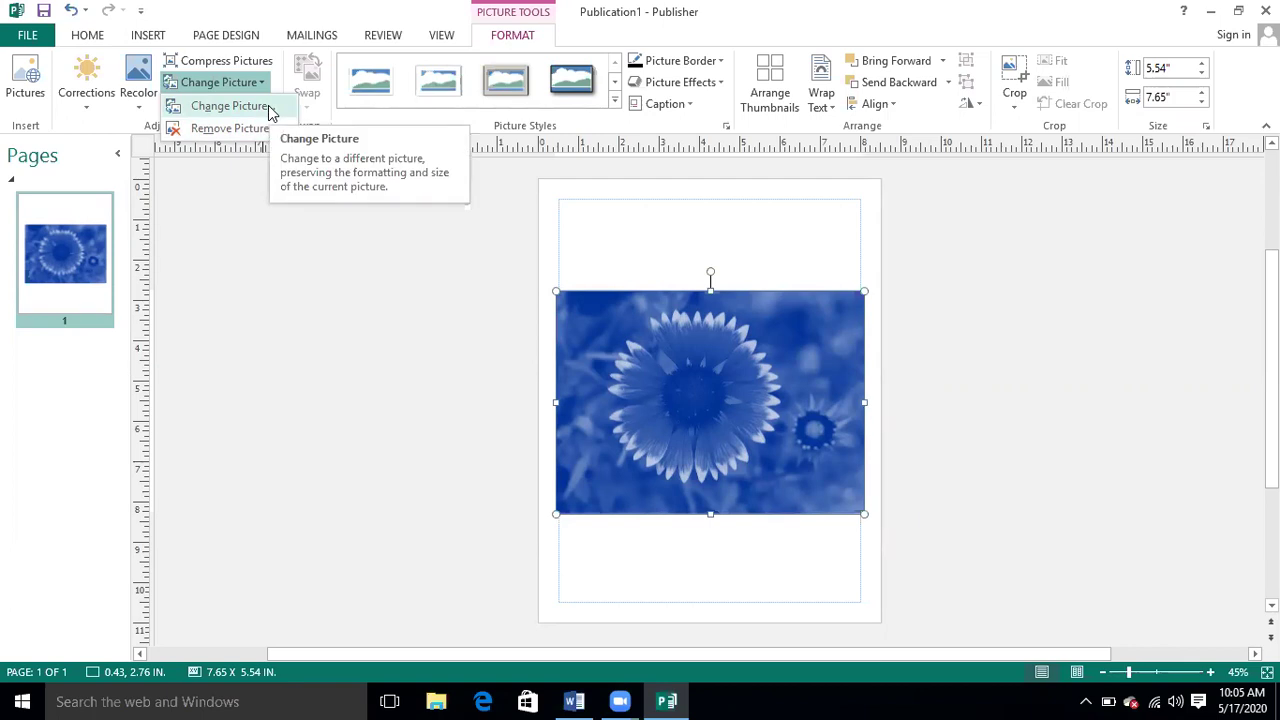
{"action": "left_click", "coordinate": [268, 107]}
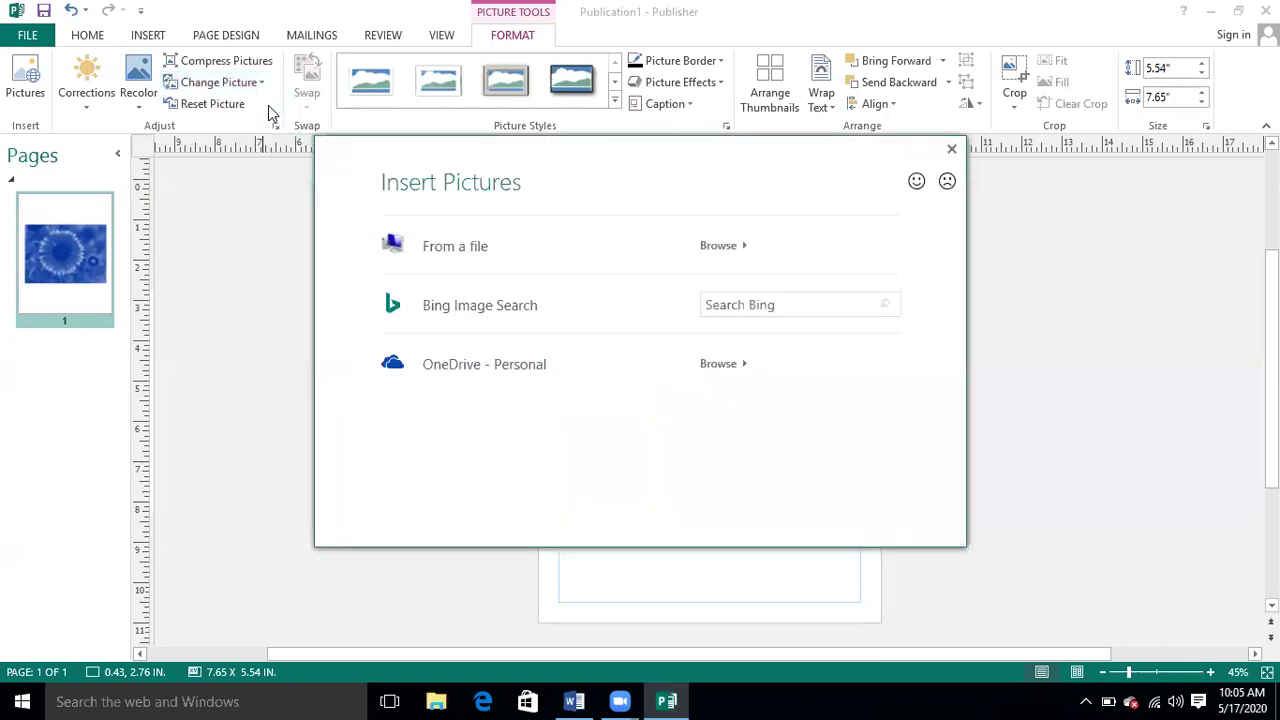
{"action": "left_click", "coordinate": [740, 303]}
{"action": "type", "text": "flower"}
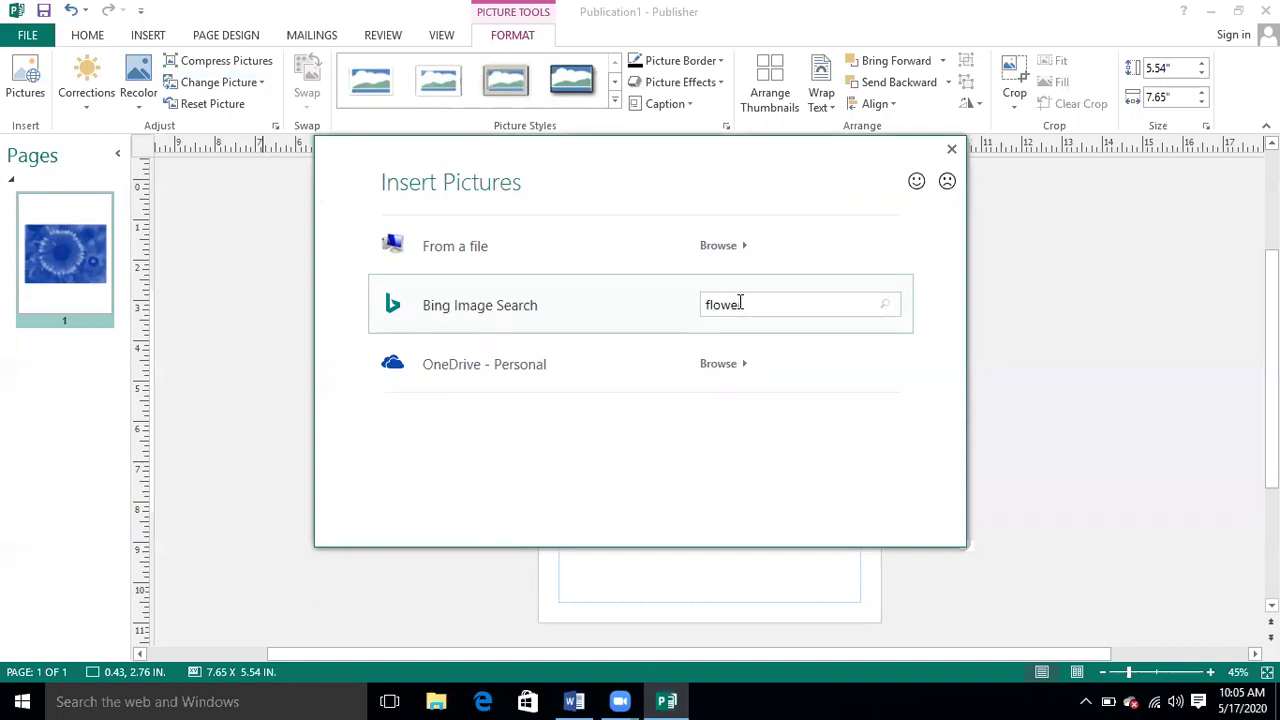
{"action": "key", "text": "Return"}
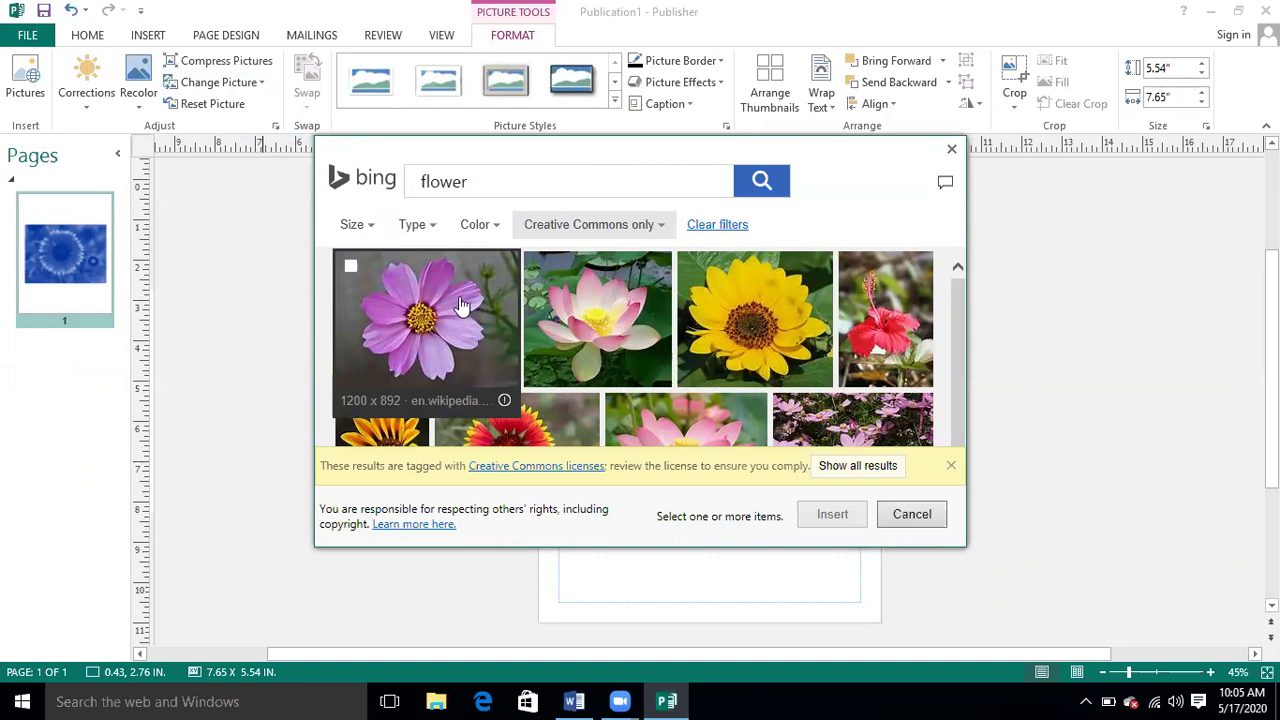
{"action": "left_click", "coordinate": [792, 328]}
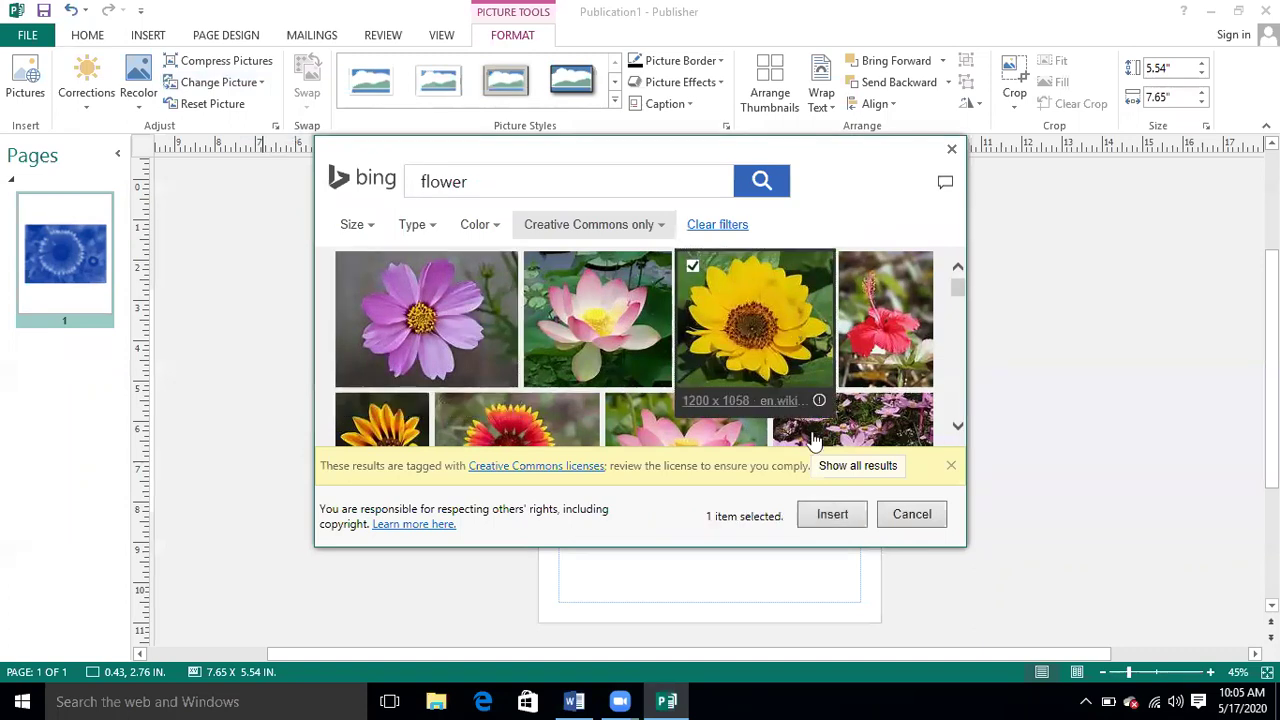
{"action": "left_click", "coordinate": [819, 514]}
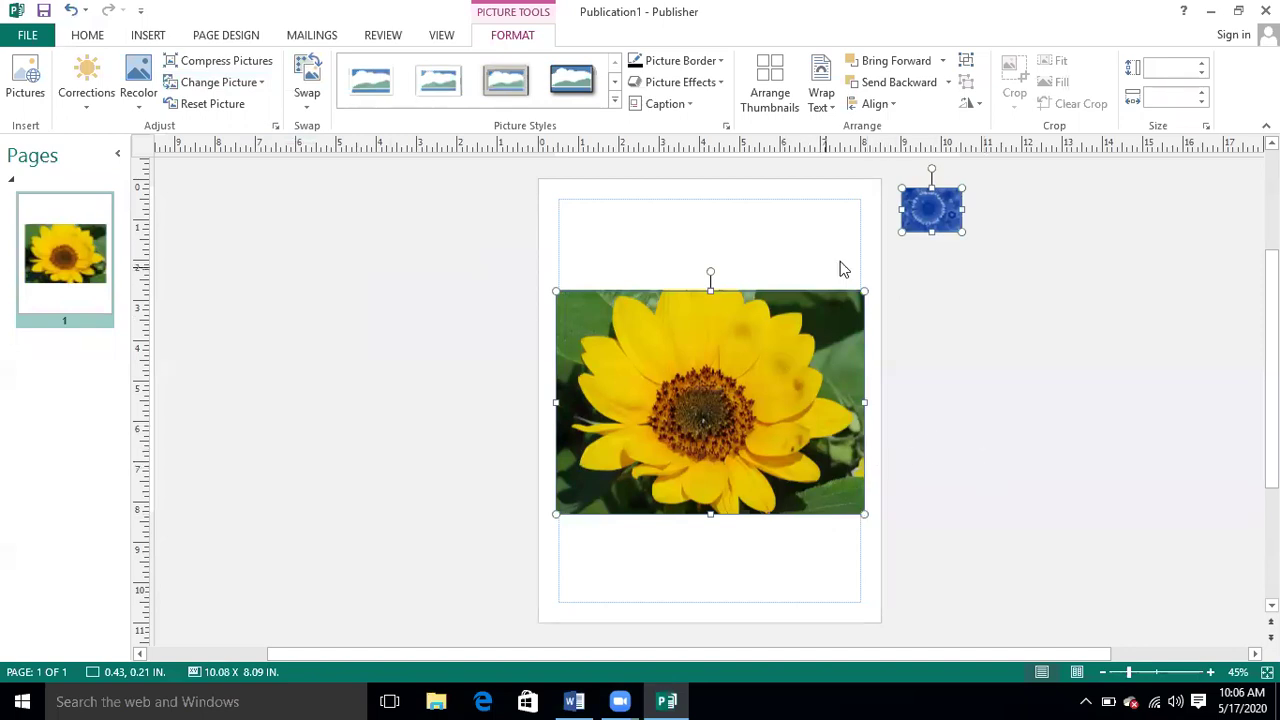
Step: Recolor both selected flower pictures in gray and apply a dark, higher-contrast correction preset
{"action": "mouse_move", "coordinate": [917, 227]}
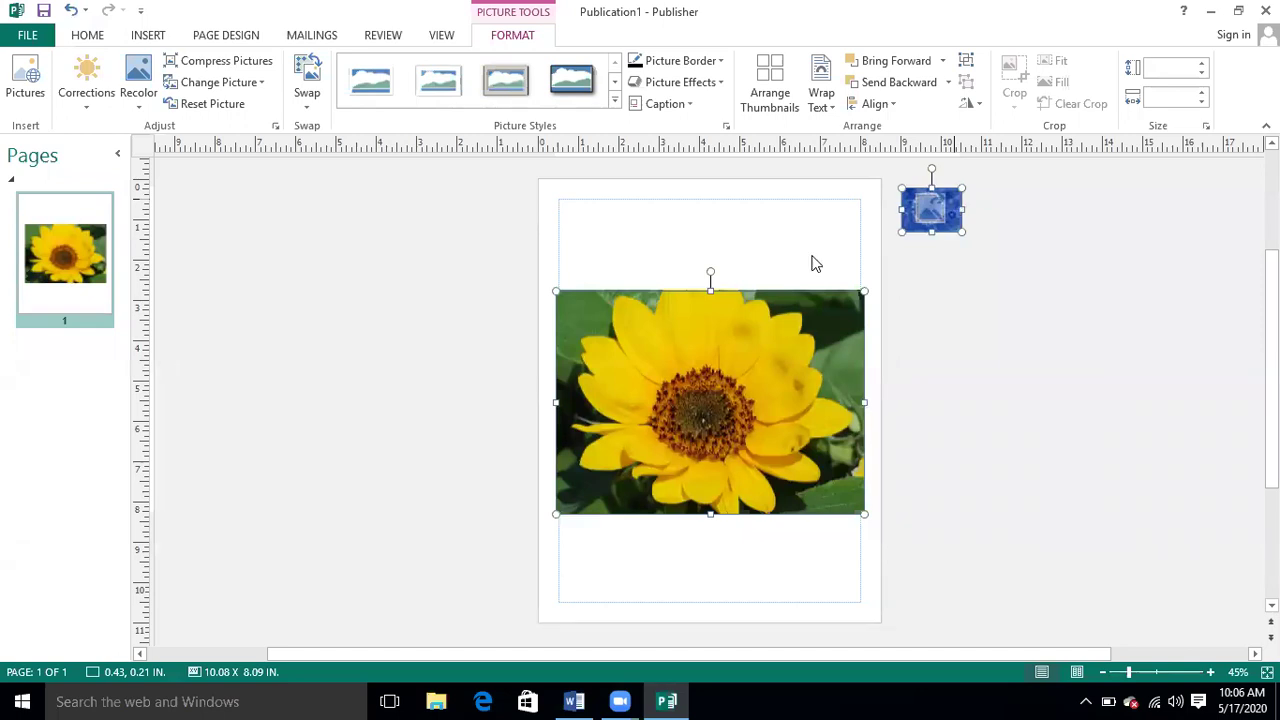
{"action": "mouse_move", "coordinate": [603, 407]}
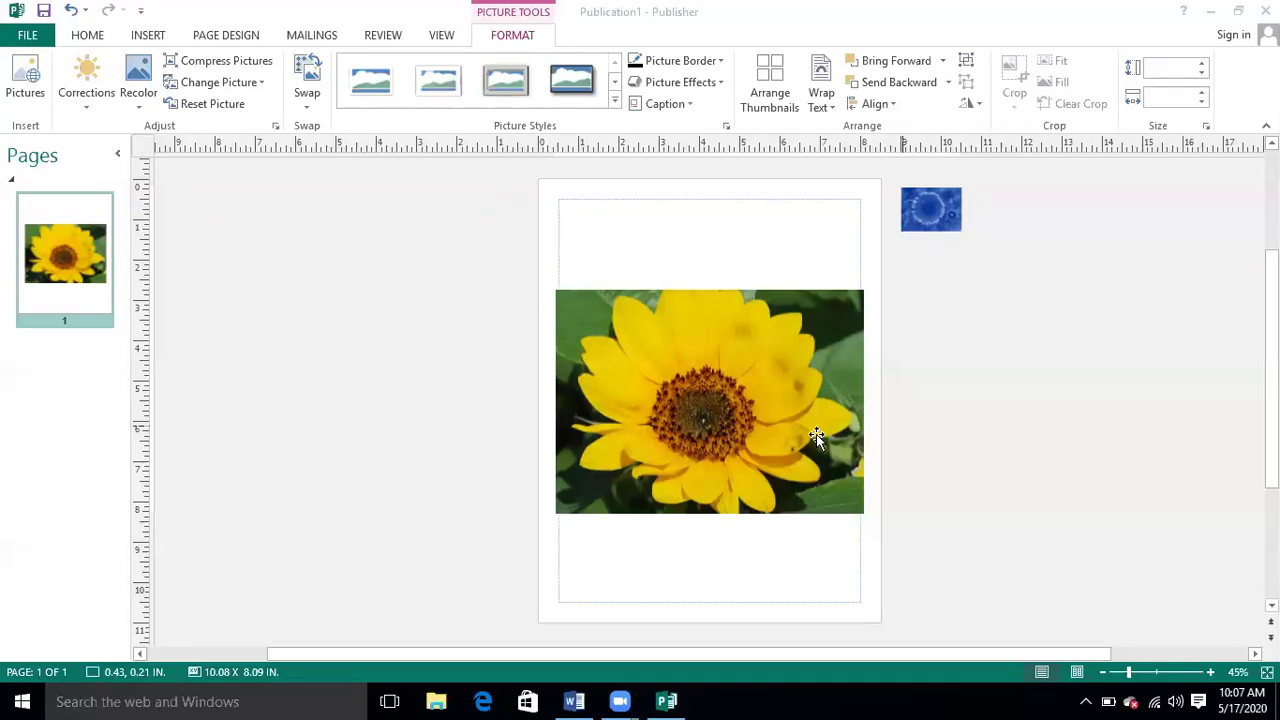
{"action": "mouse_move", "coordinate": [820, 427]}
{"action": "left_click", "coordinate": [232, 106]}
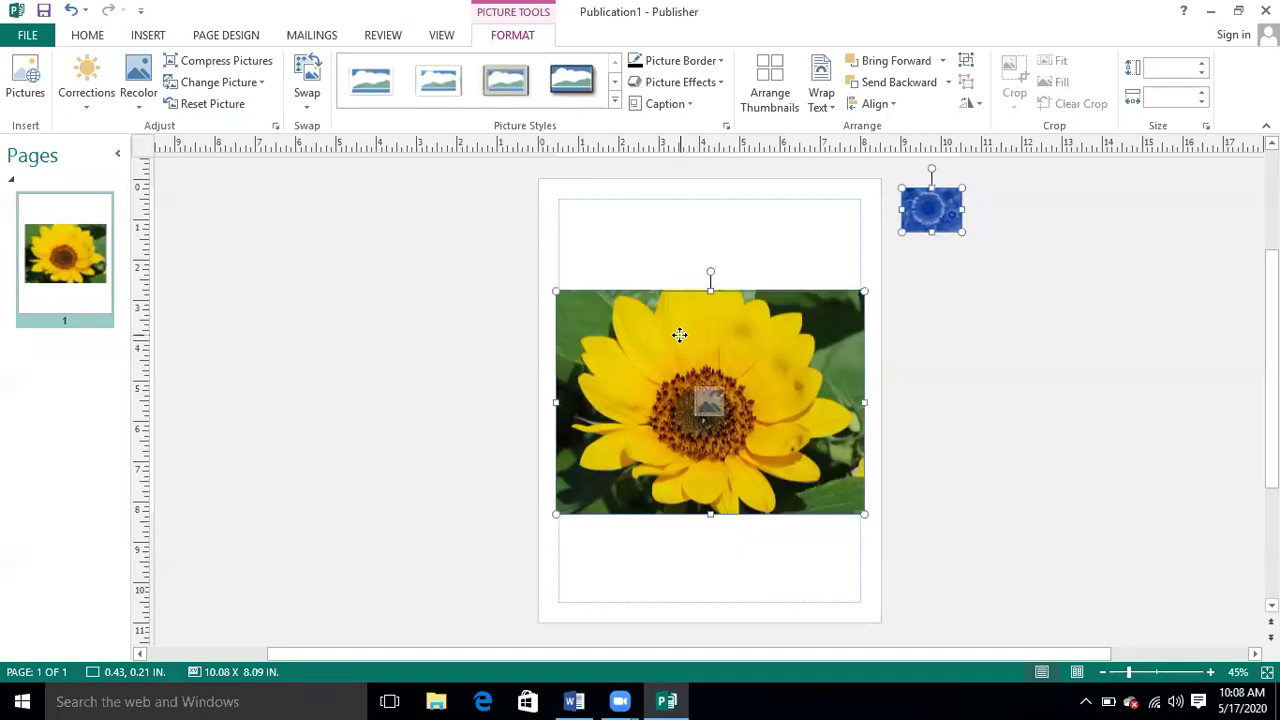
{"action": "left_click", "coordinate": [139, 95]}
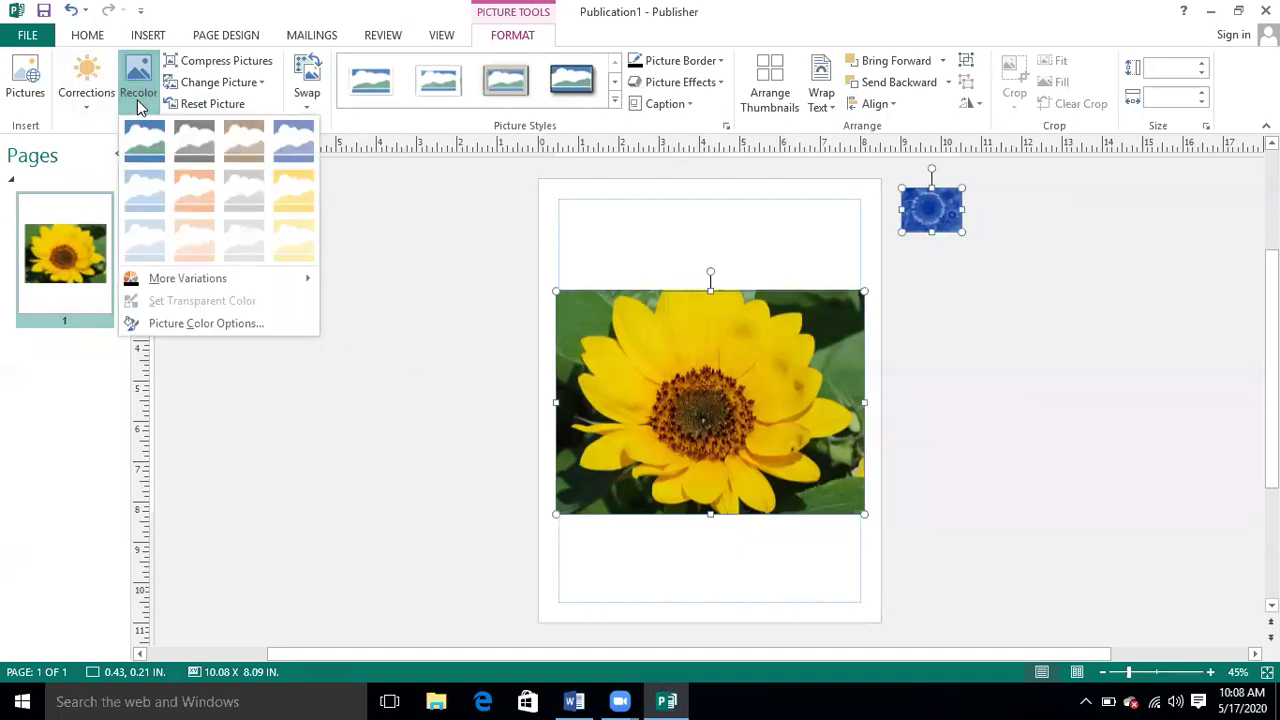
{"action": "left_click", "coordinate": [204, 150]}
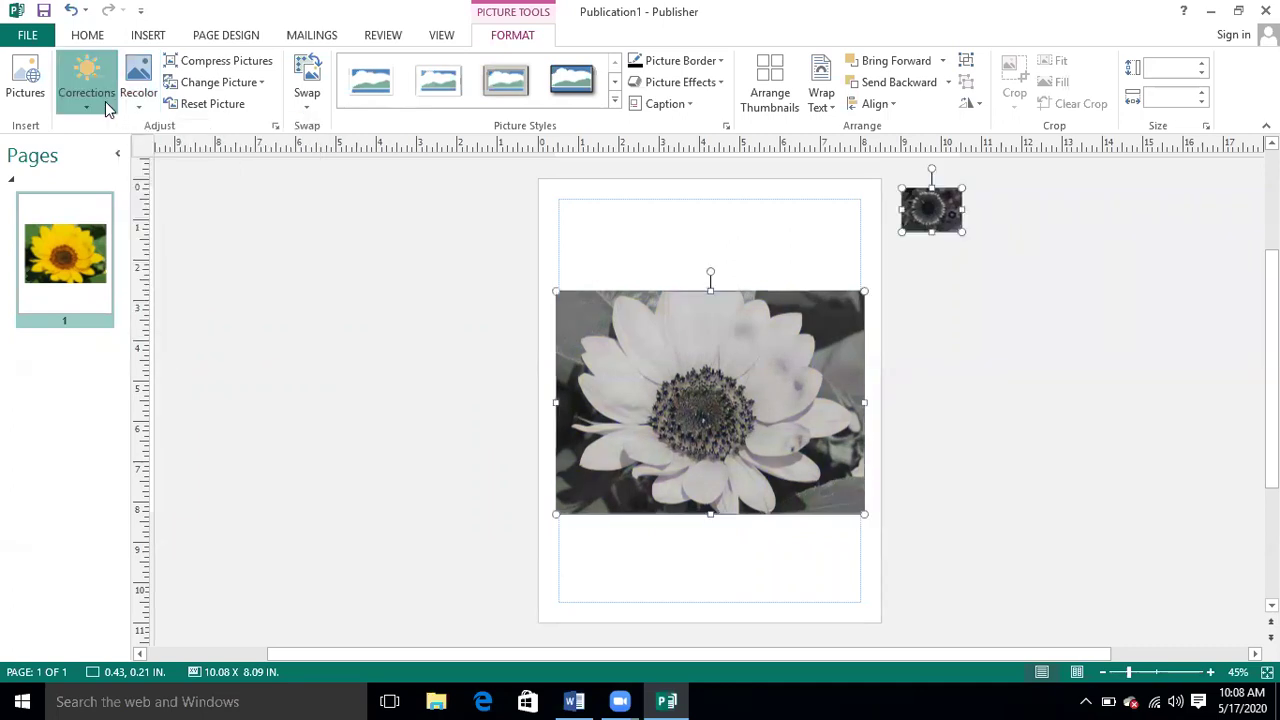
{"action": "left_click", "coordinate": [106, 104]}
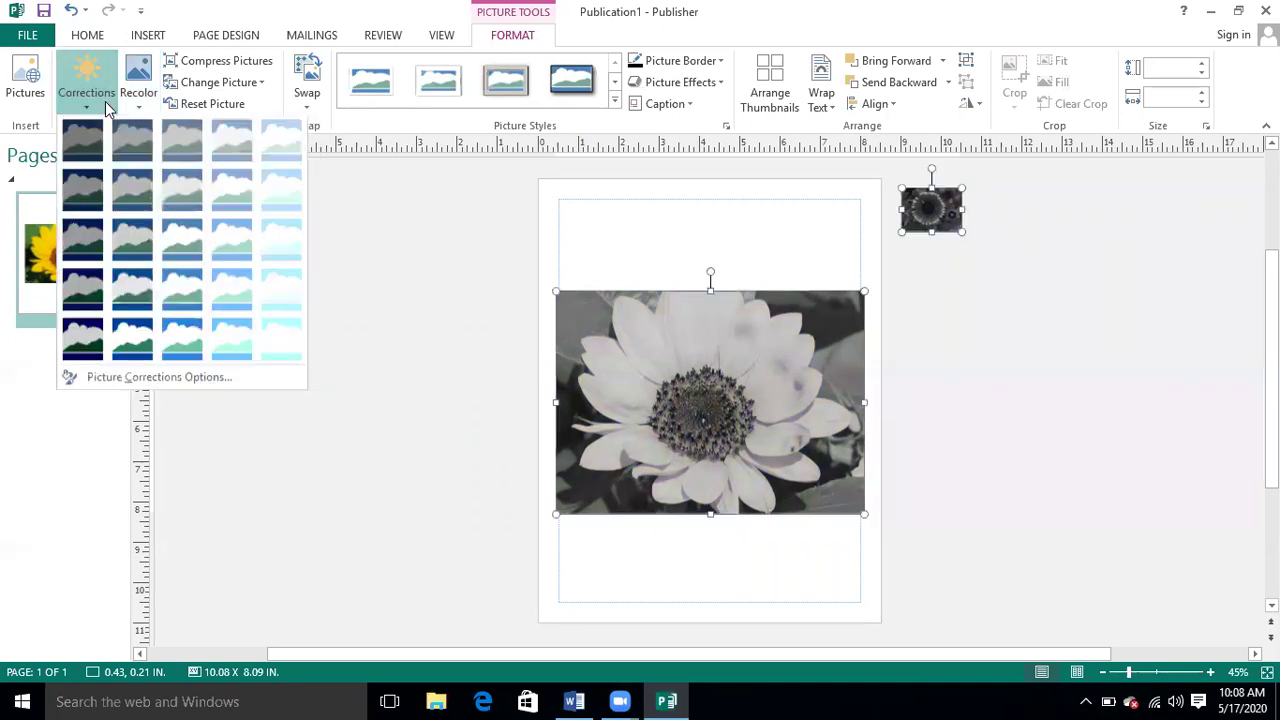
{"action": "left_click", "coordinate": [81, 274]}
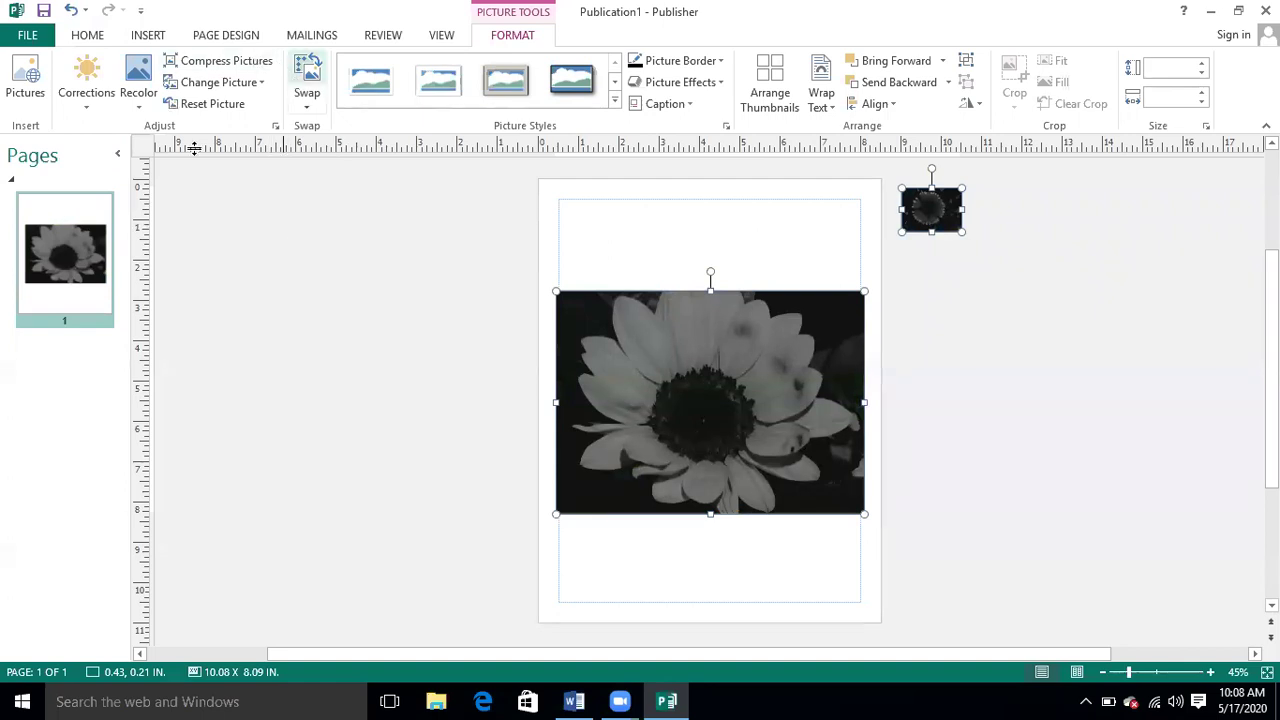
Step: Reset both selected flower pictures to their original formatting and size
{"action": "left_click", "coordinate": [233, 110]}
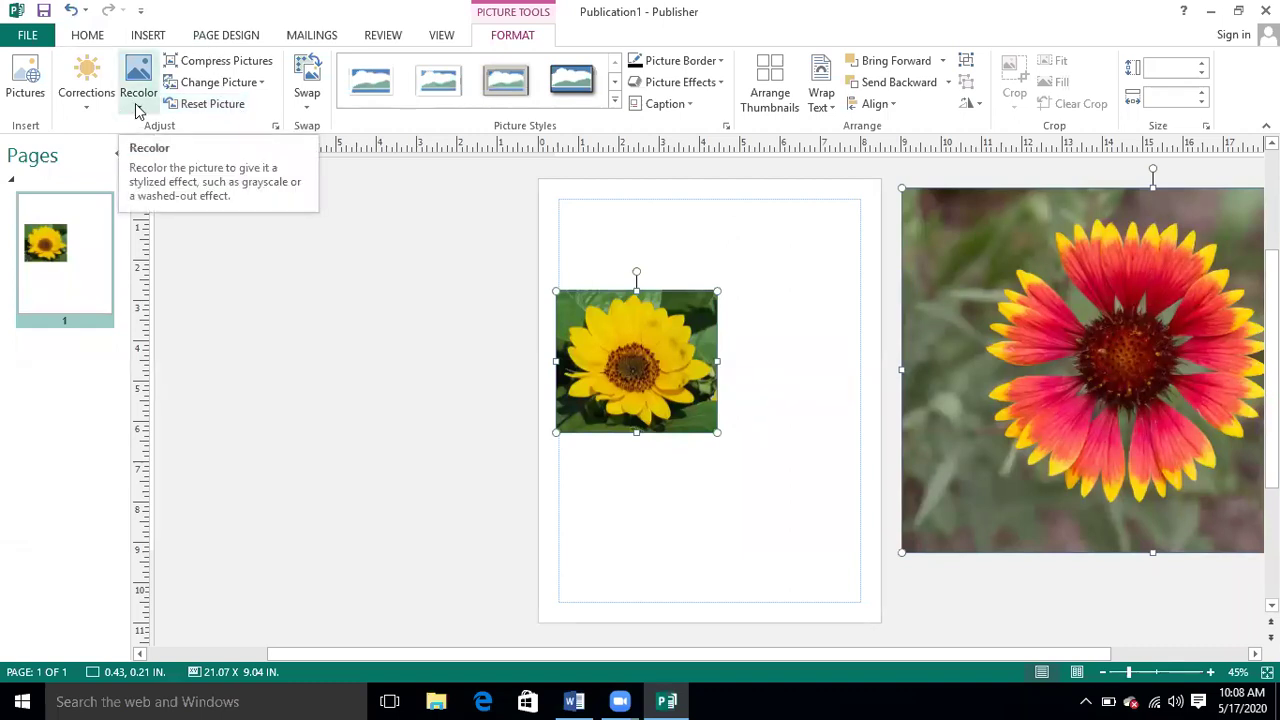
{"action": "left_click", "coordinate": [95, 110]}
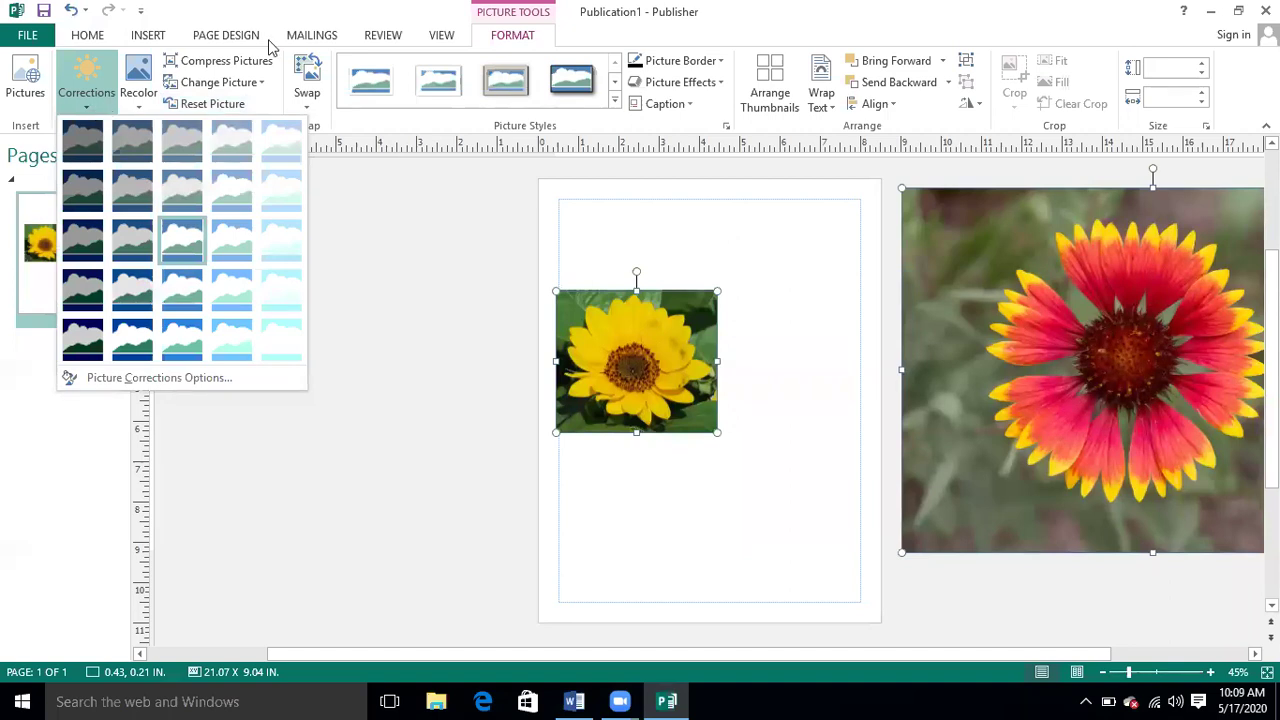
{"action": "left_click", "coordinate": [331, 189]}
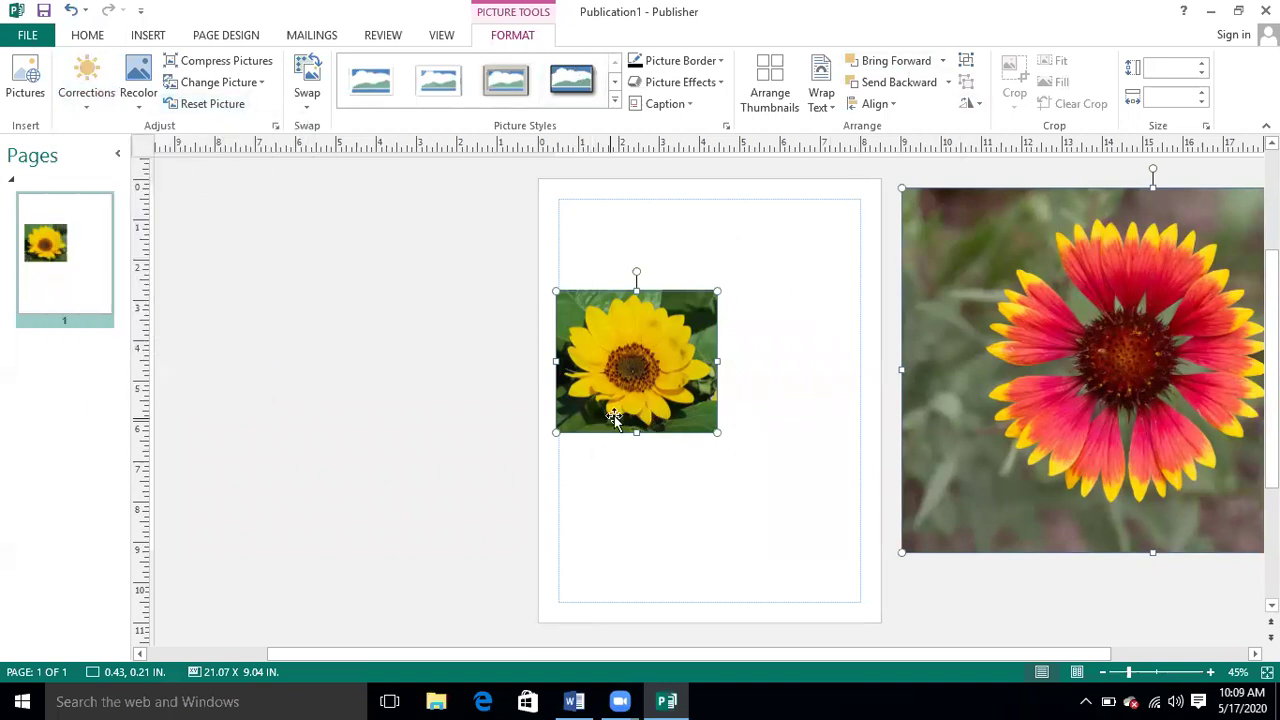
Step: Delete both selected flower pictures and undo the deletion
{"action": "mouse_move", "coordinate": [625, 405]}
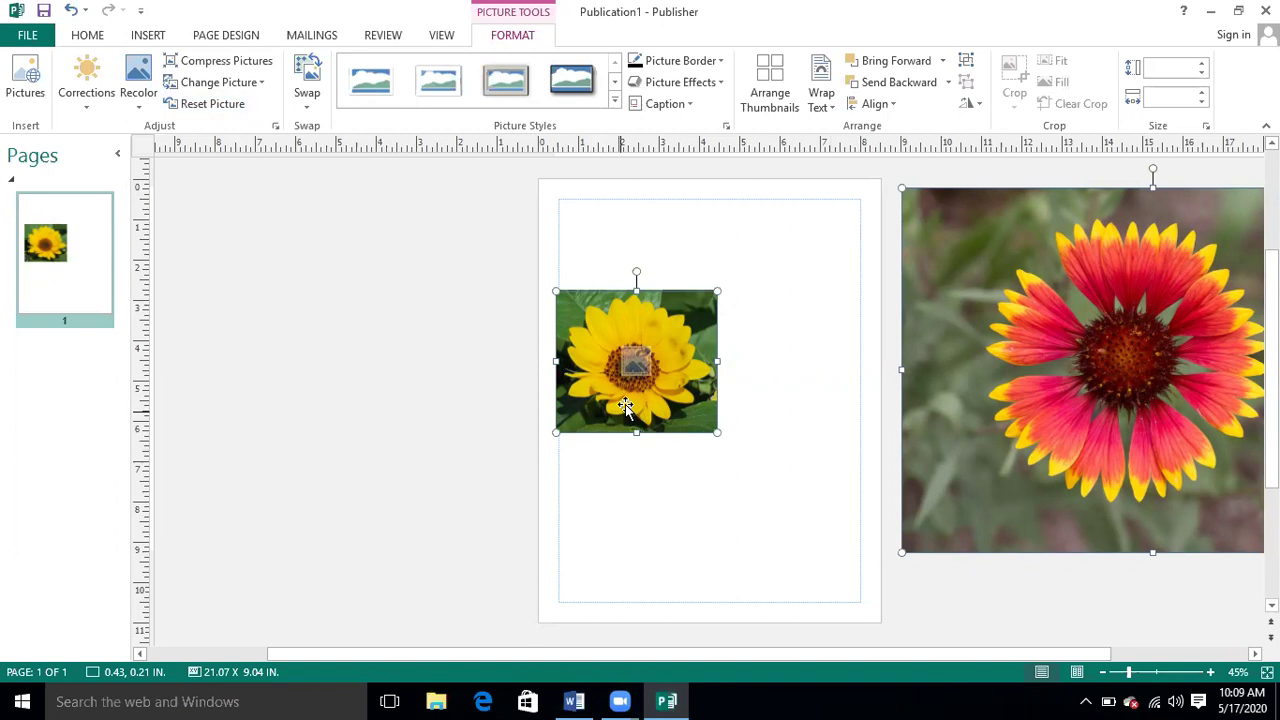
{"action": "mouse_move", "coordinate": [964, 270]}
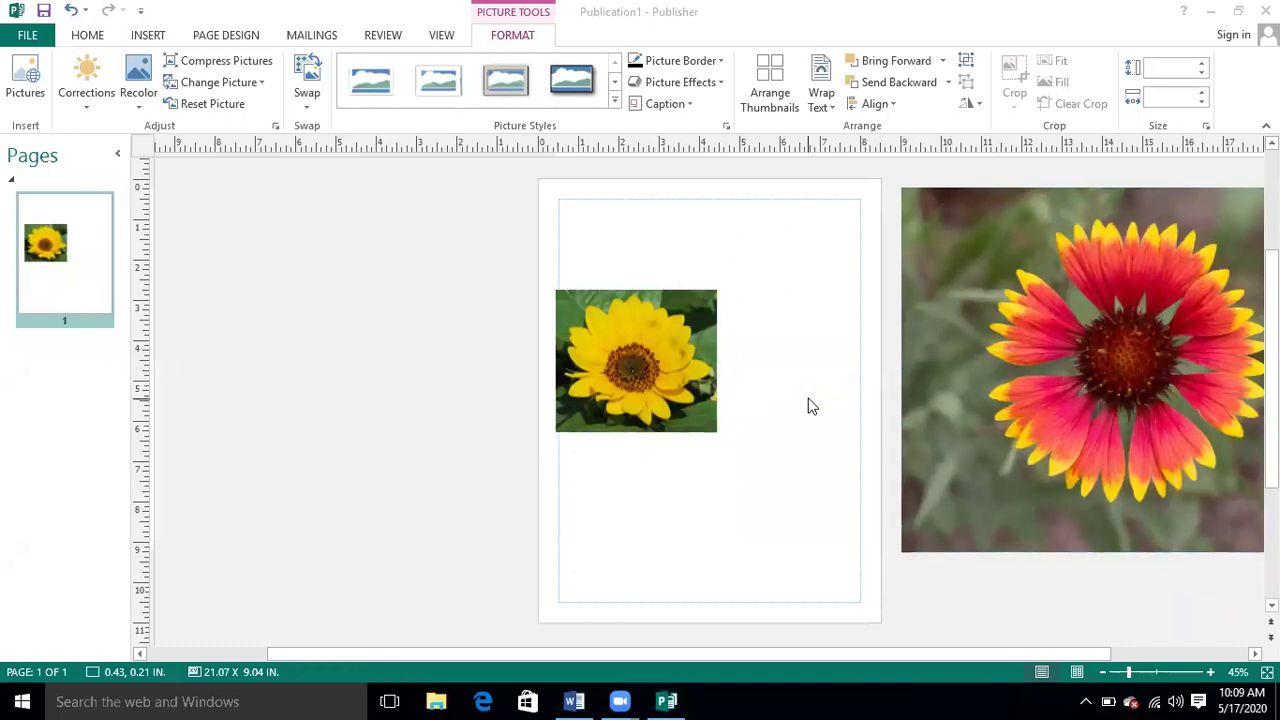
{"action": "mouse_move", "coordinate": [989, 322]}
{"action": "left_click", "coordinate": [960, 314]}
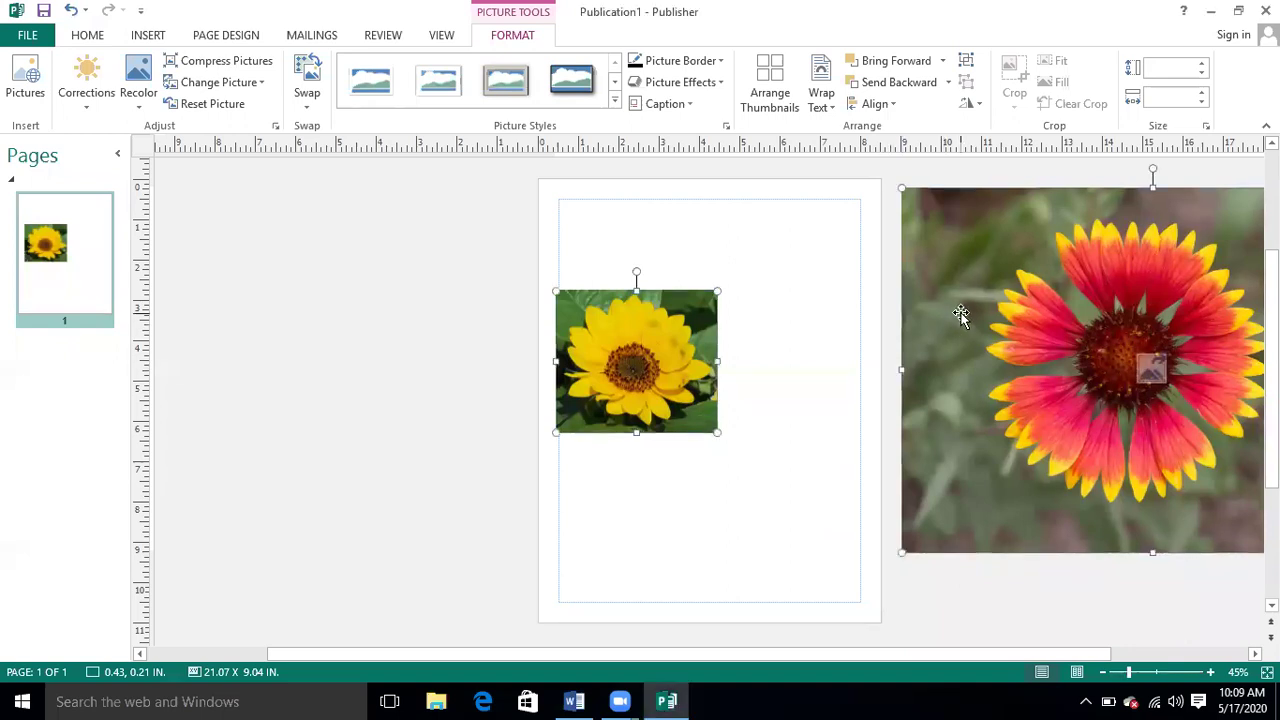
{"action": "key", "text": "Delete"}
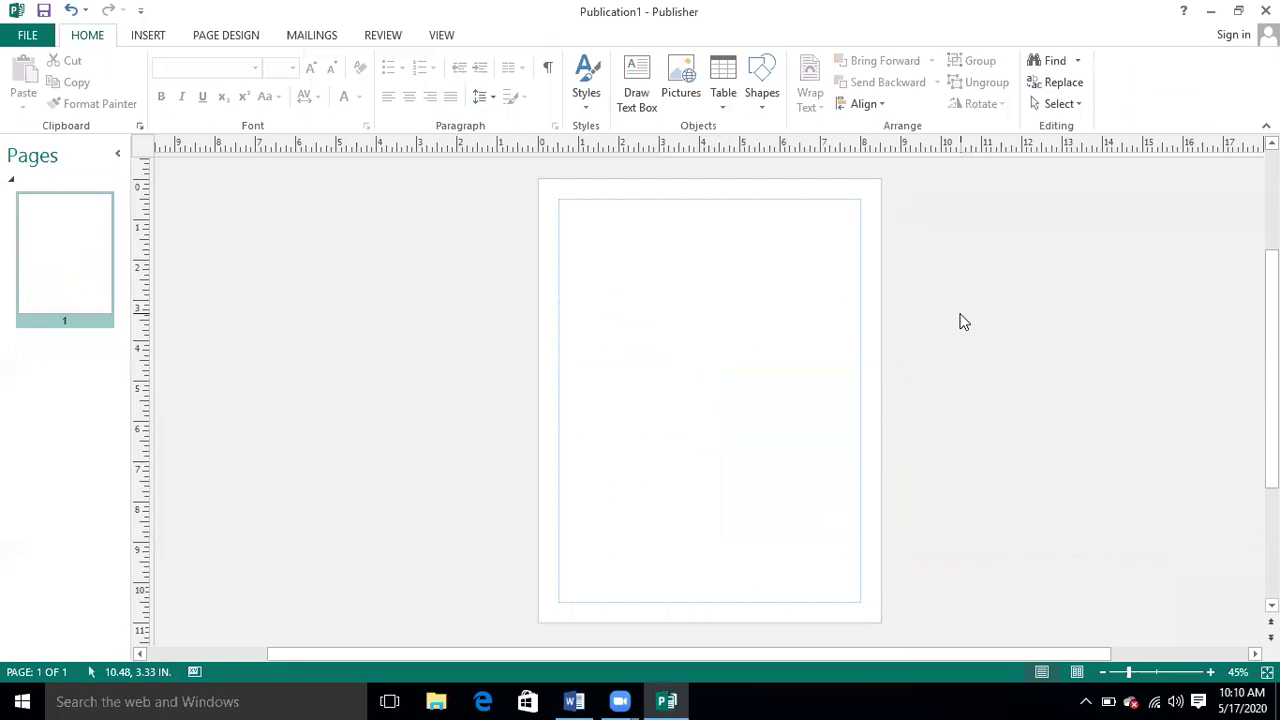
{"action": "key", "text": "ctrl+z"}
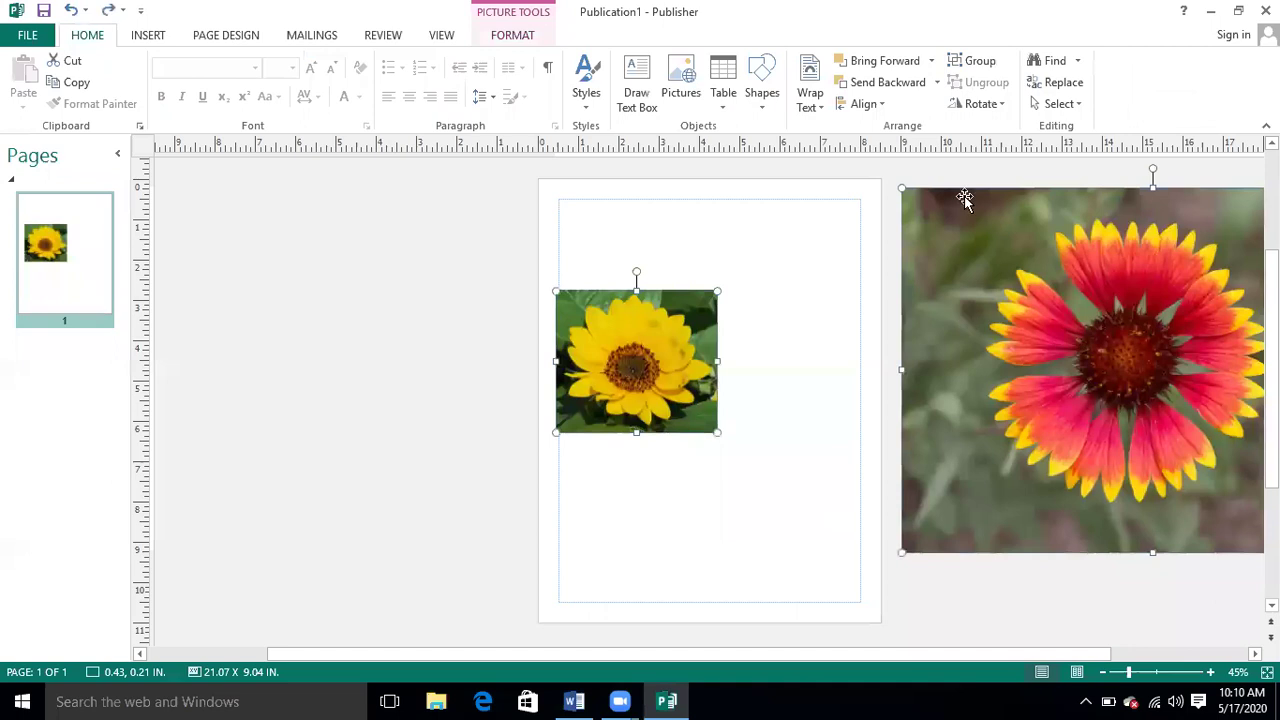
Step: Select only the sunflower picture on the page and enlarge it to about 7.51 x 6.62 in
{"action": "left_click", "coordinate": [833, 236]}
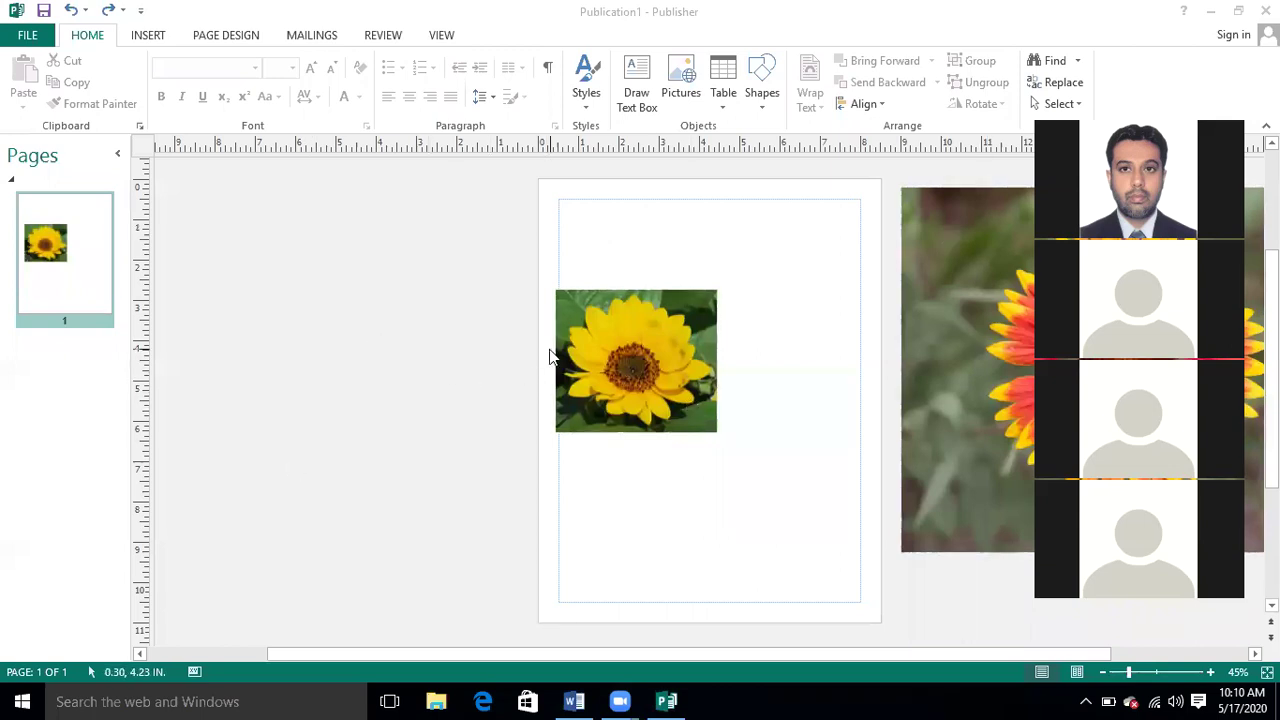
{"action": "left_click", "coordinate": [659, 322]}
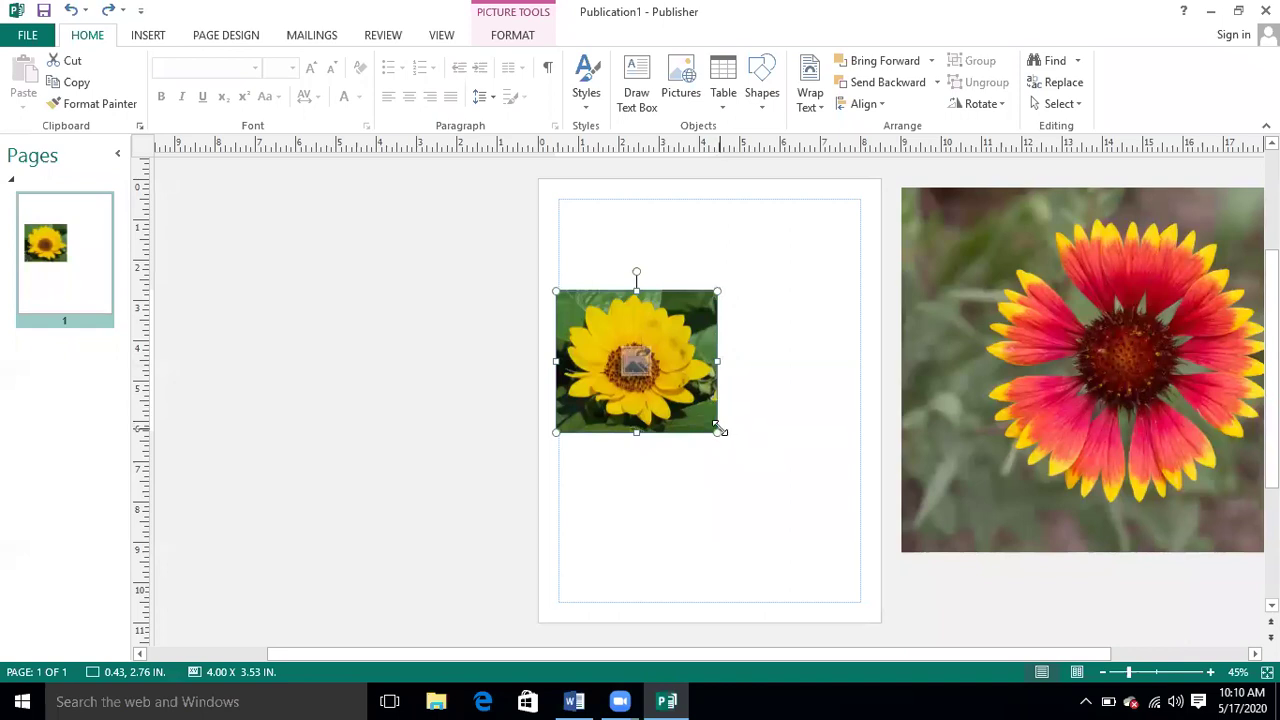
{"action": "left_click_drag", "start_coordinate": [718, 428], "coordinate": [861, 507]}
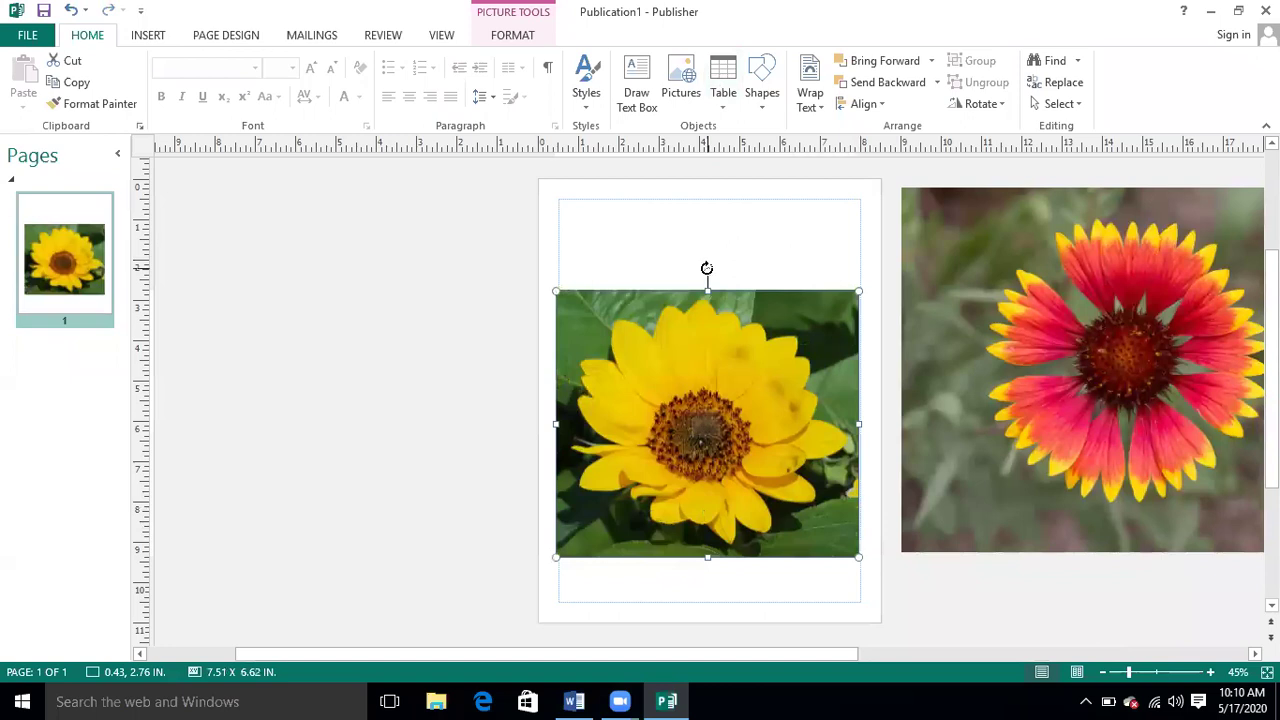
{"action": "double_click", "coordinate": [700, 335]}
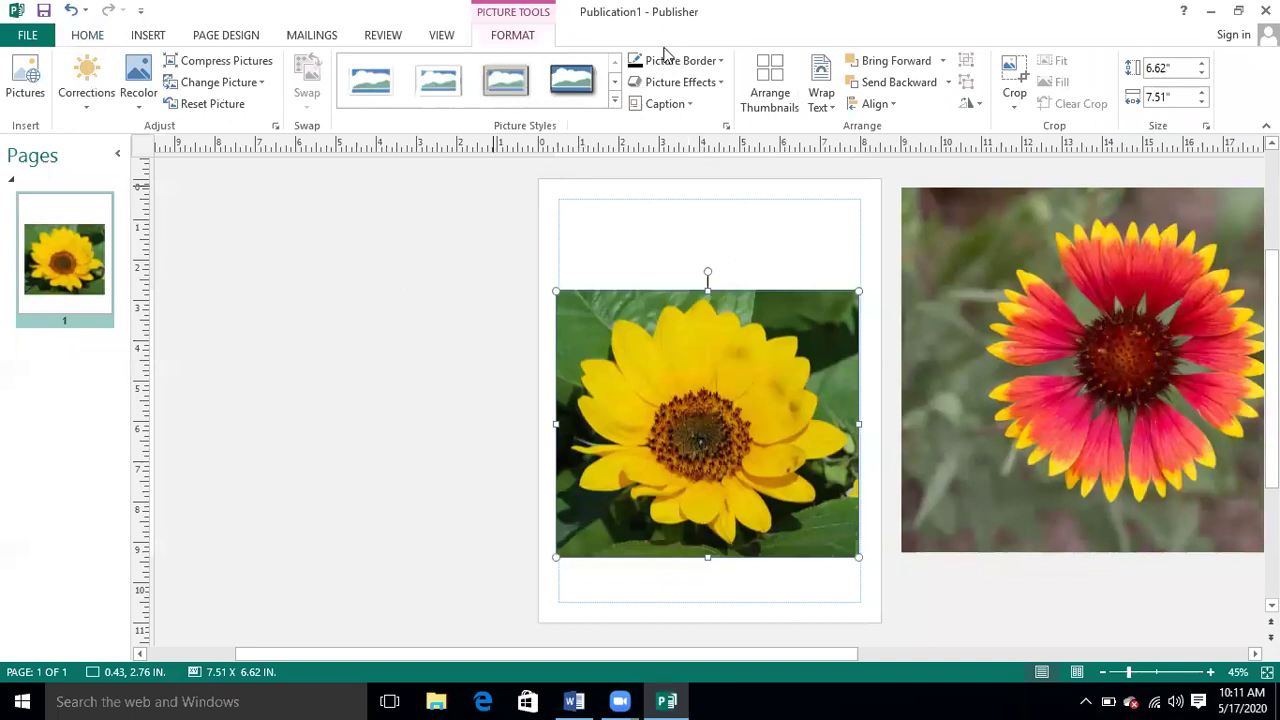
Step: Apply the Metal Rounded Rectangle picture style to the sunflower picture
{"action": "left_click", "coordinate": [615, 103]}
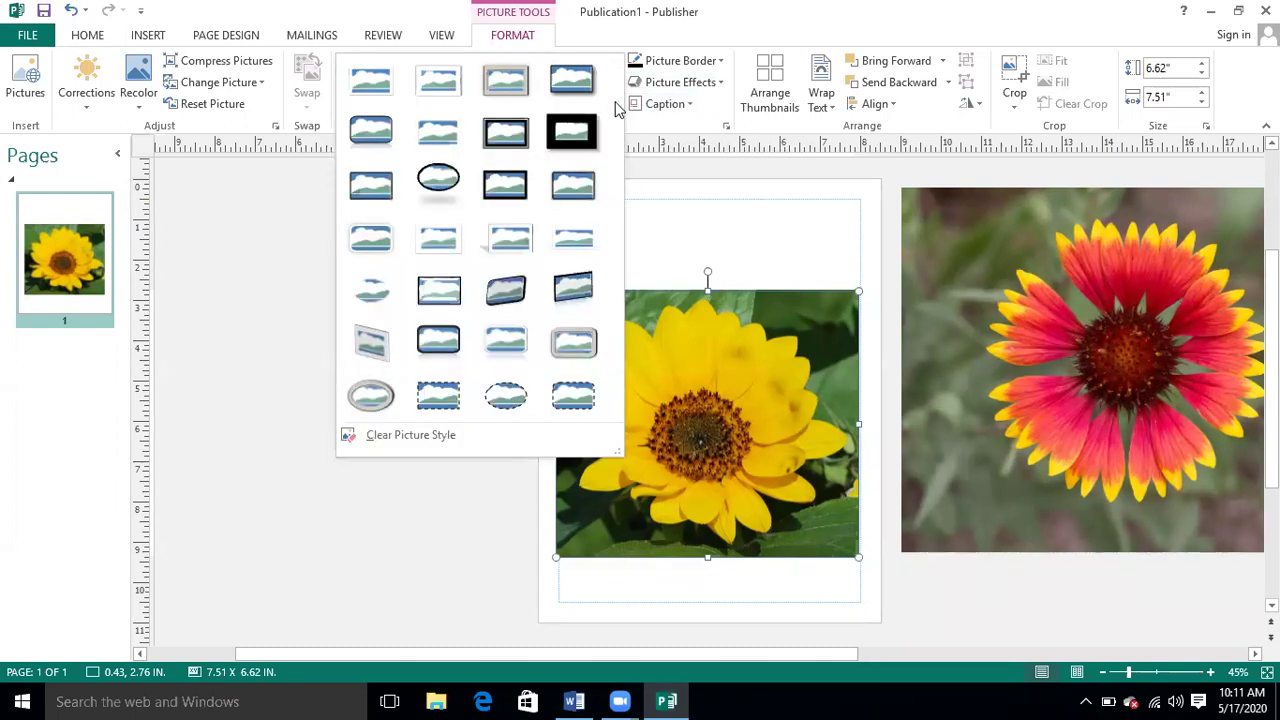
{"action": "left_click", "coordinate": [1227, 9]}
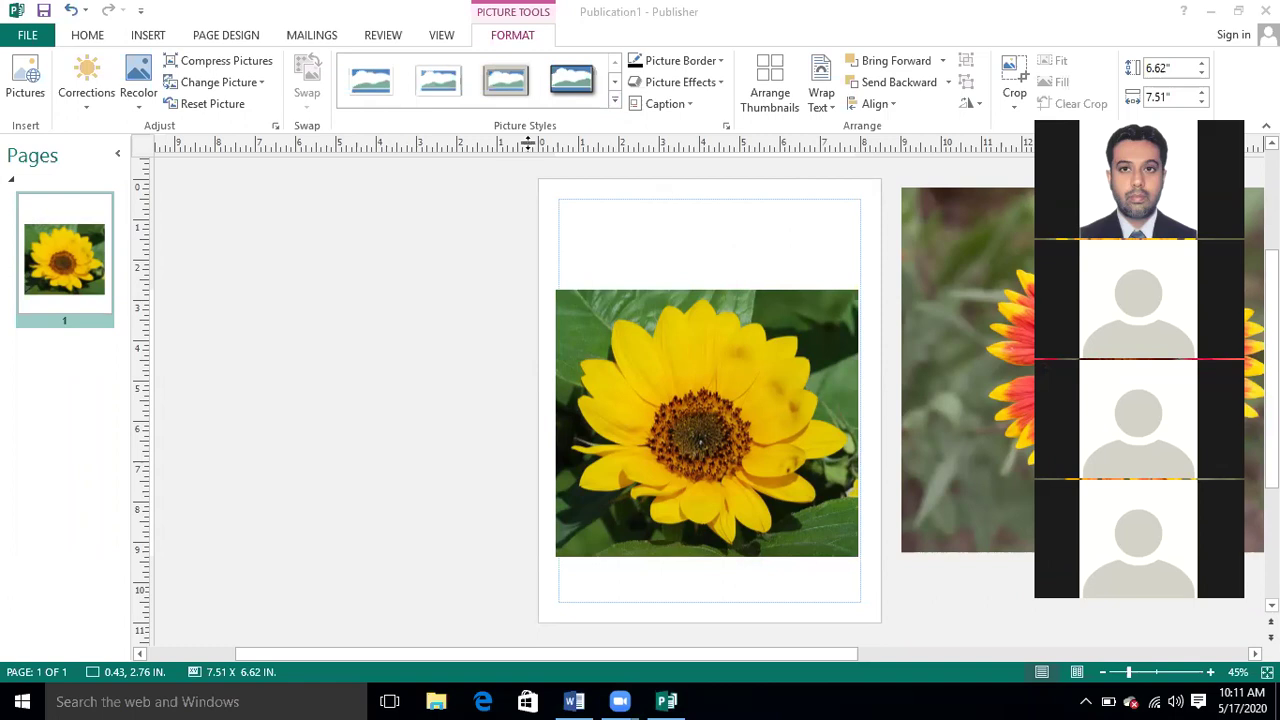
{"action": "left_click", "coordinate": [615, 107]}
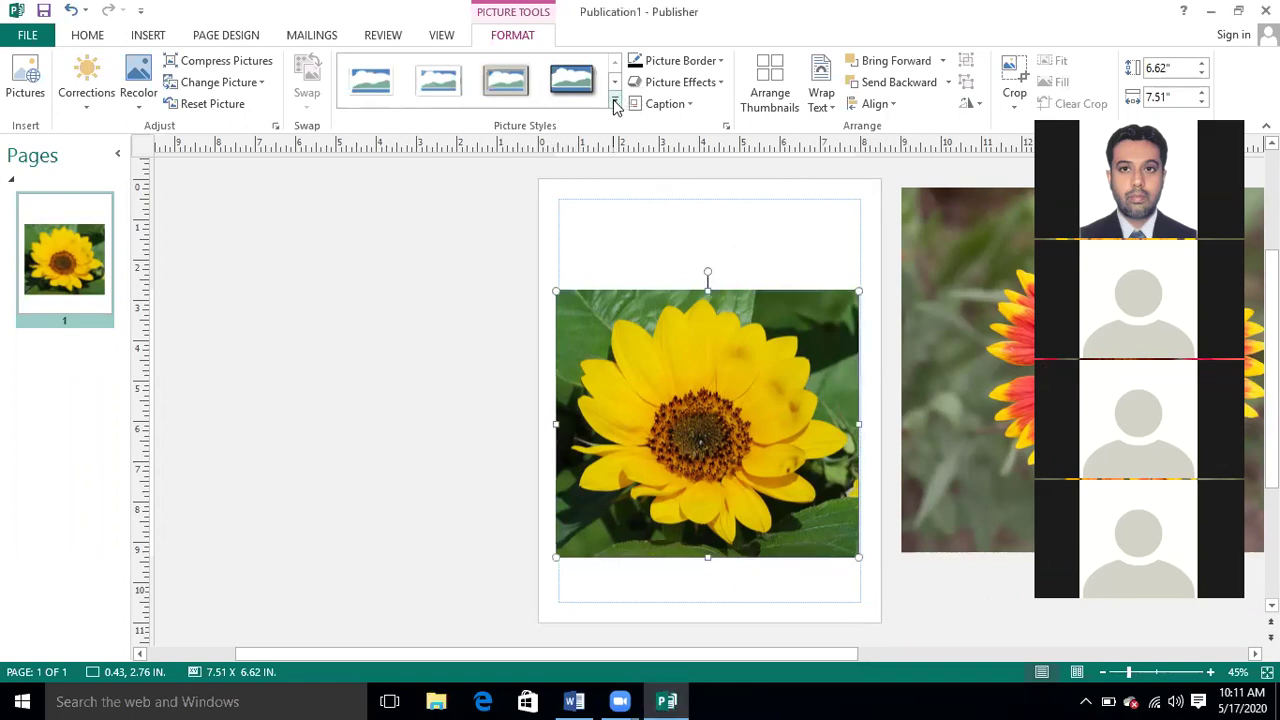
{"action": "left_click", "coordinate": [615, 107]}
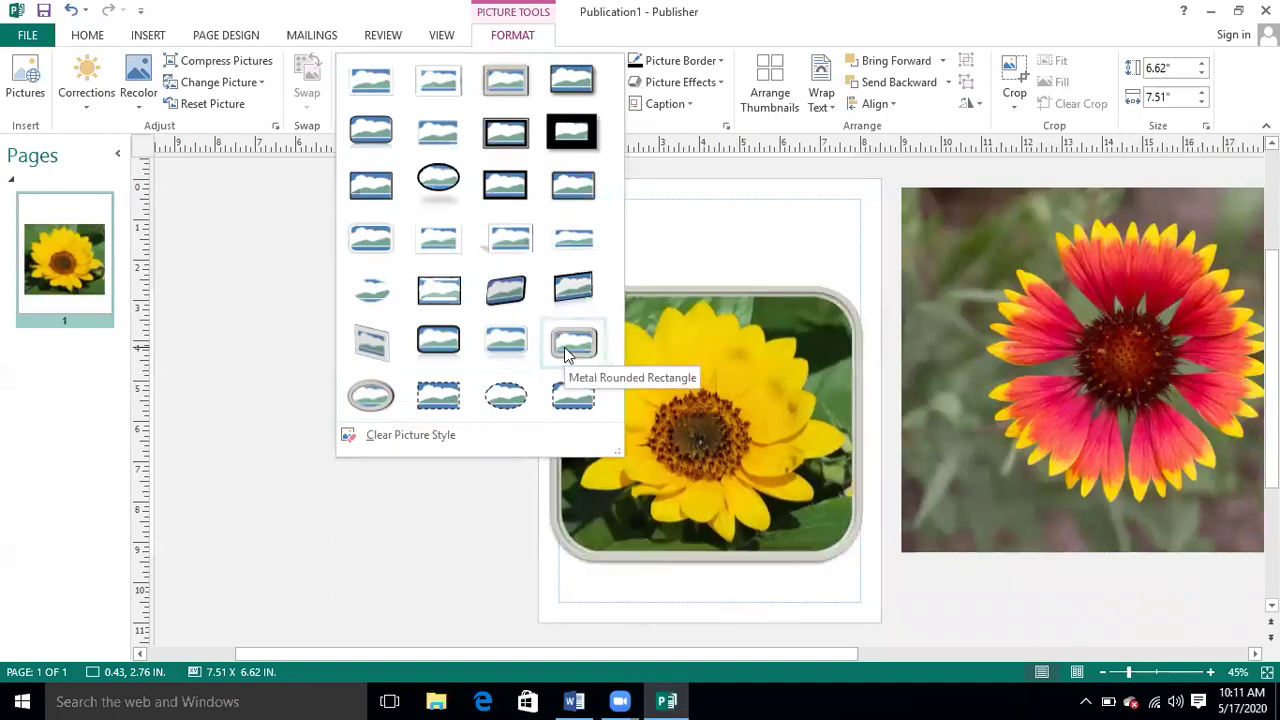
{"action": "left_click", "coordinate": [564, 347]}
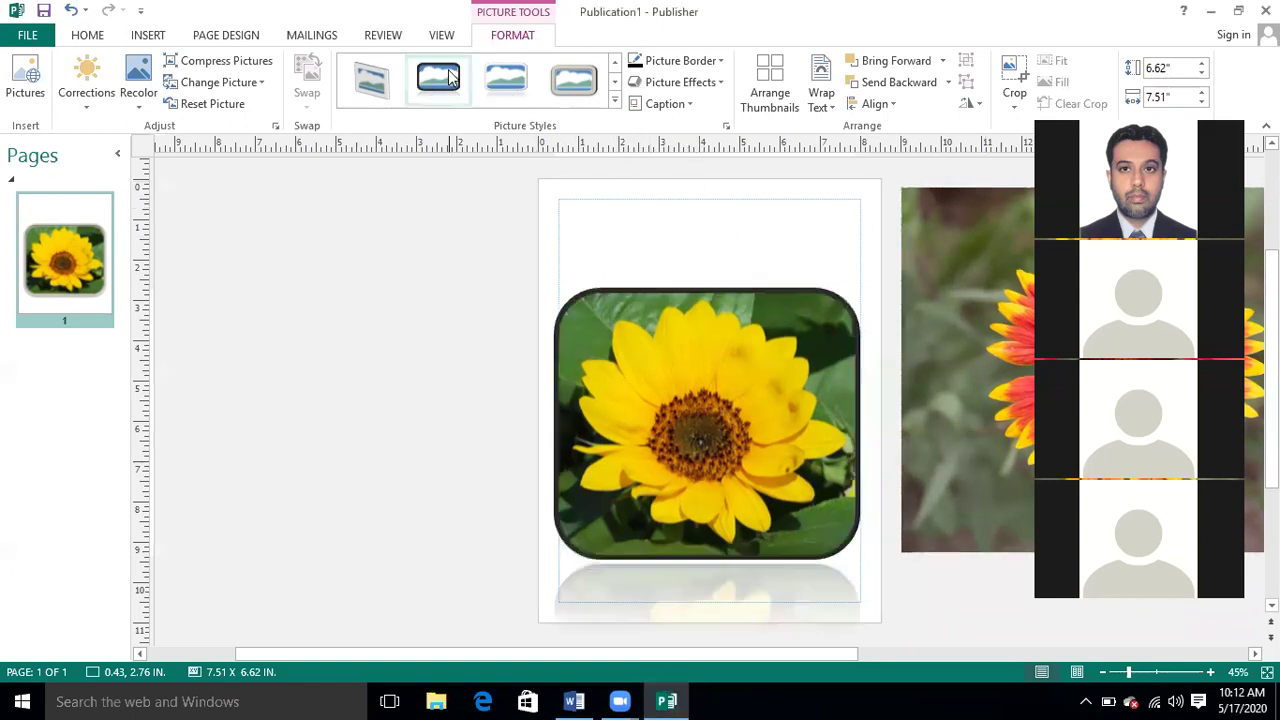
Step: Apply the black-framed rounded picture style with reflection to the sunflower picture and color its border red
{"action": "left_click", "coordinate": [866, 6]}
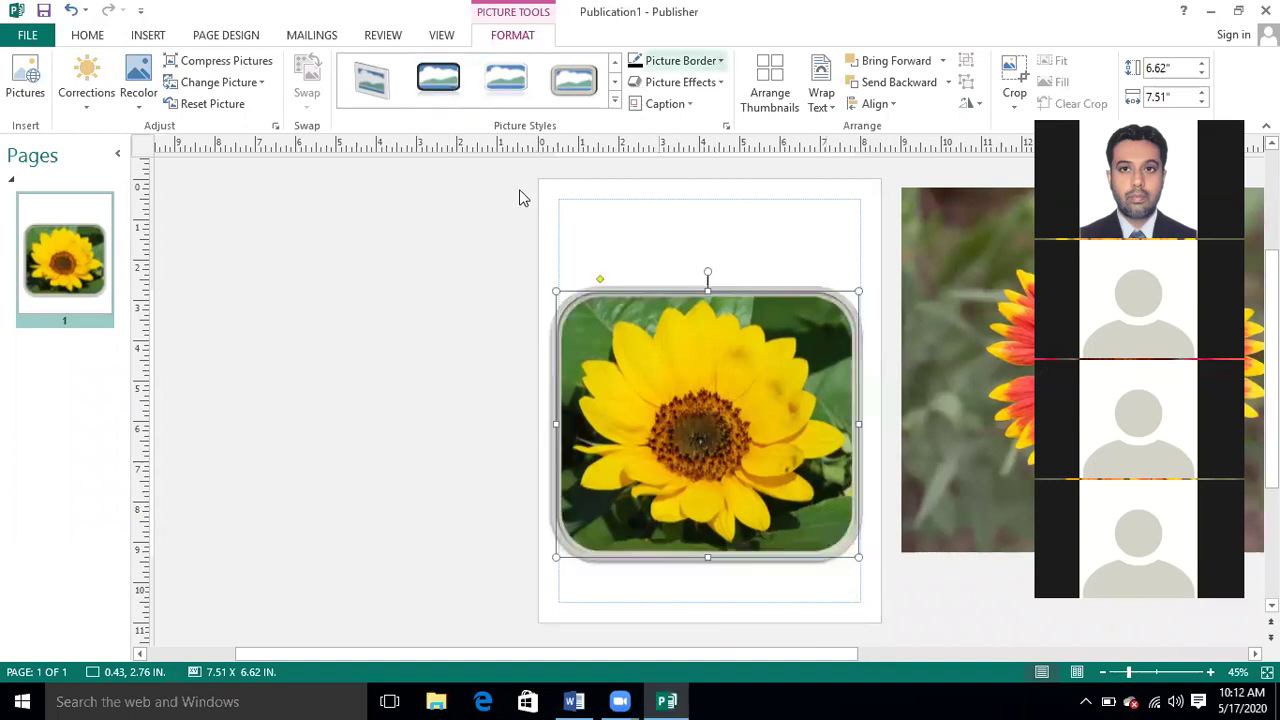
{"action": "left_click", "coordinate": [420, 68]}
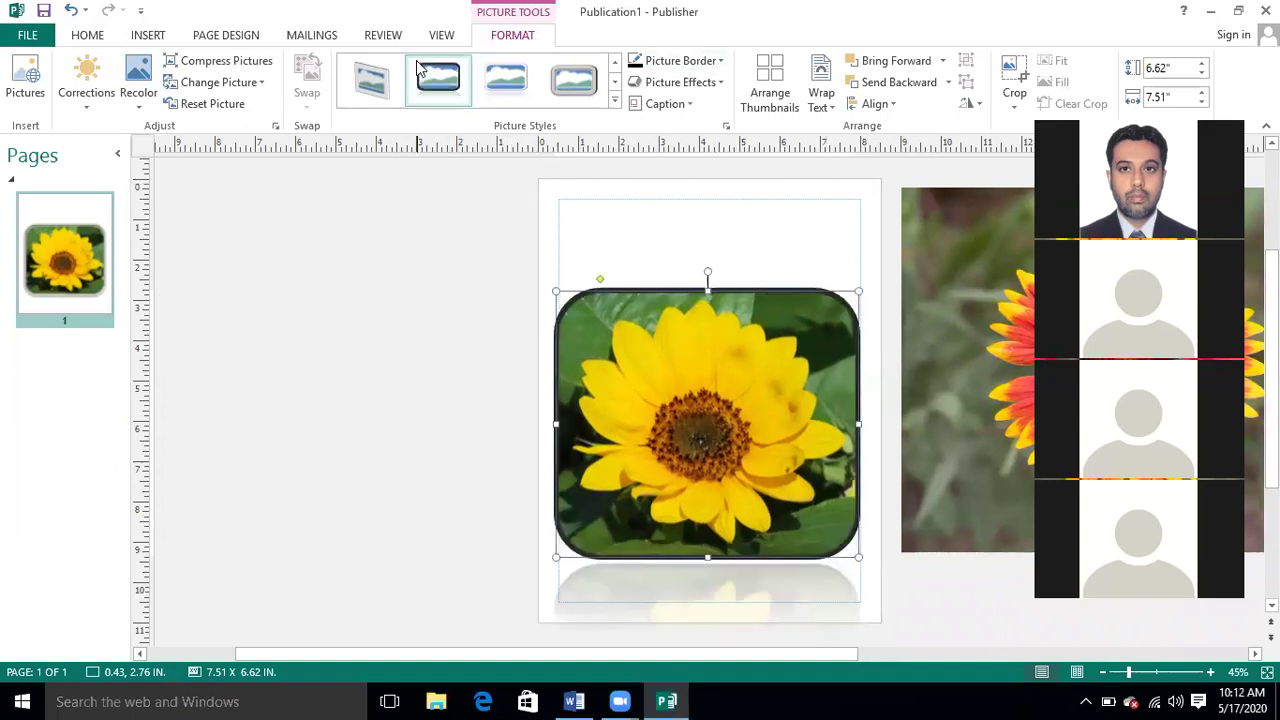
{"action": "left_click", "coordinate": [724, 64]}
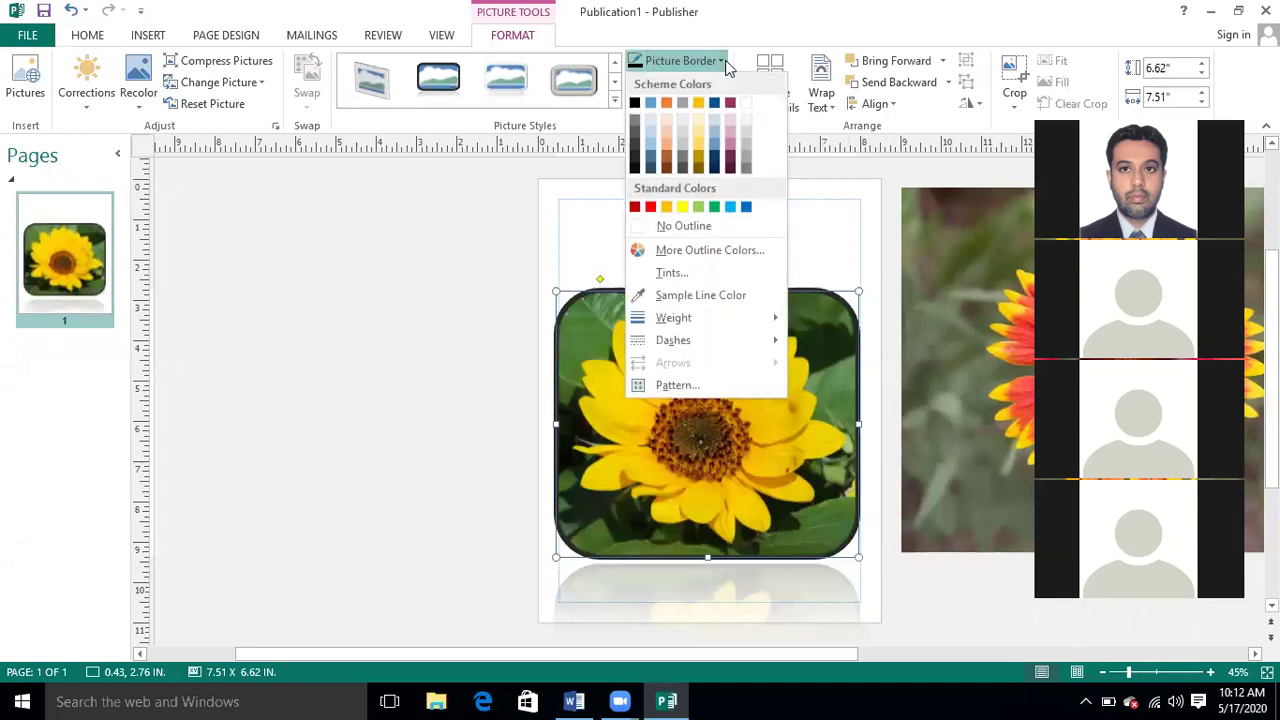
{"action": "left_click", "coordinate": [650, 208]}
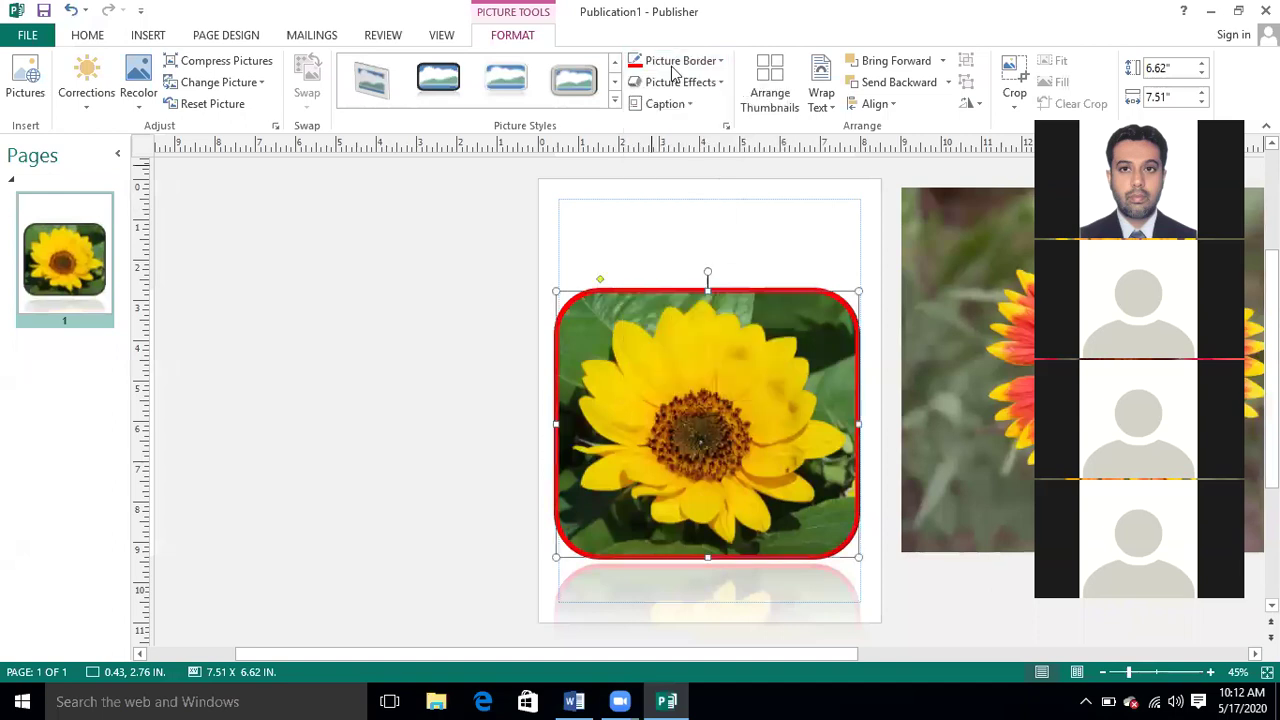
Step: Set the weight of the sunflower picture's border to 6 pt
{"action": "left_click", "coordinate": [718, 62]}
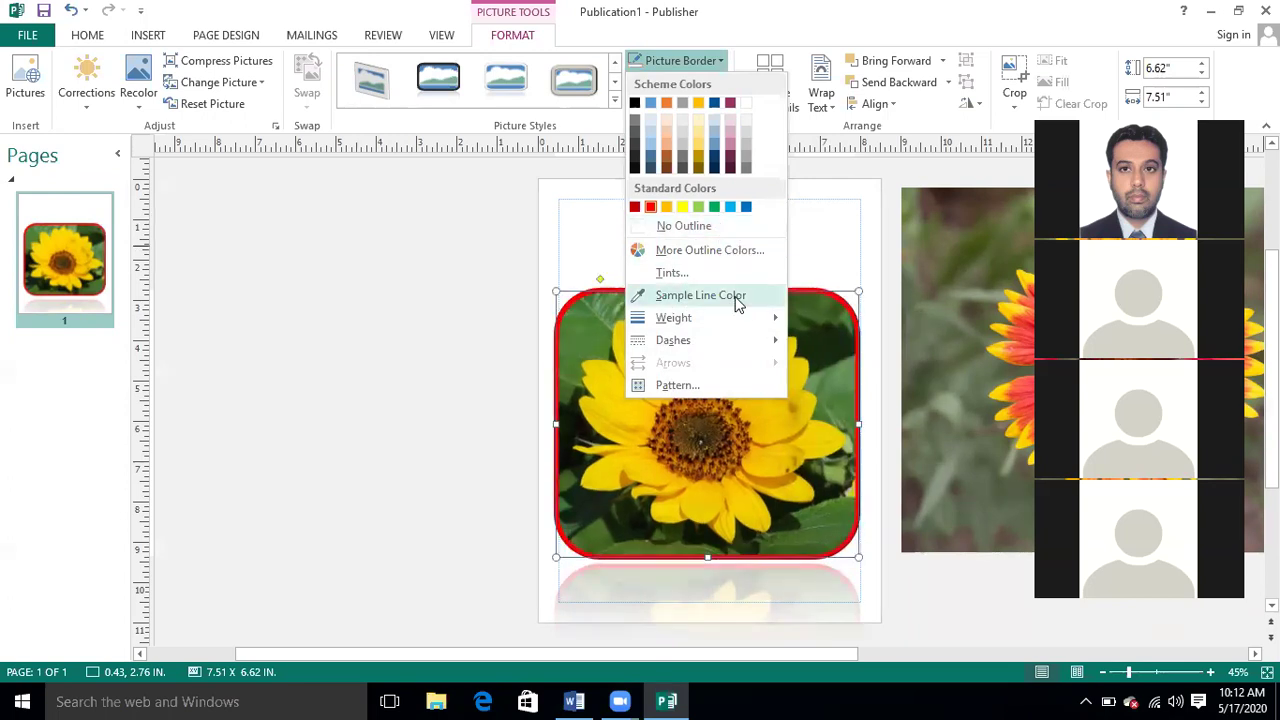
{"action": "mouse_move", "coordinate": [740, 324]}
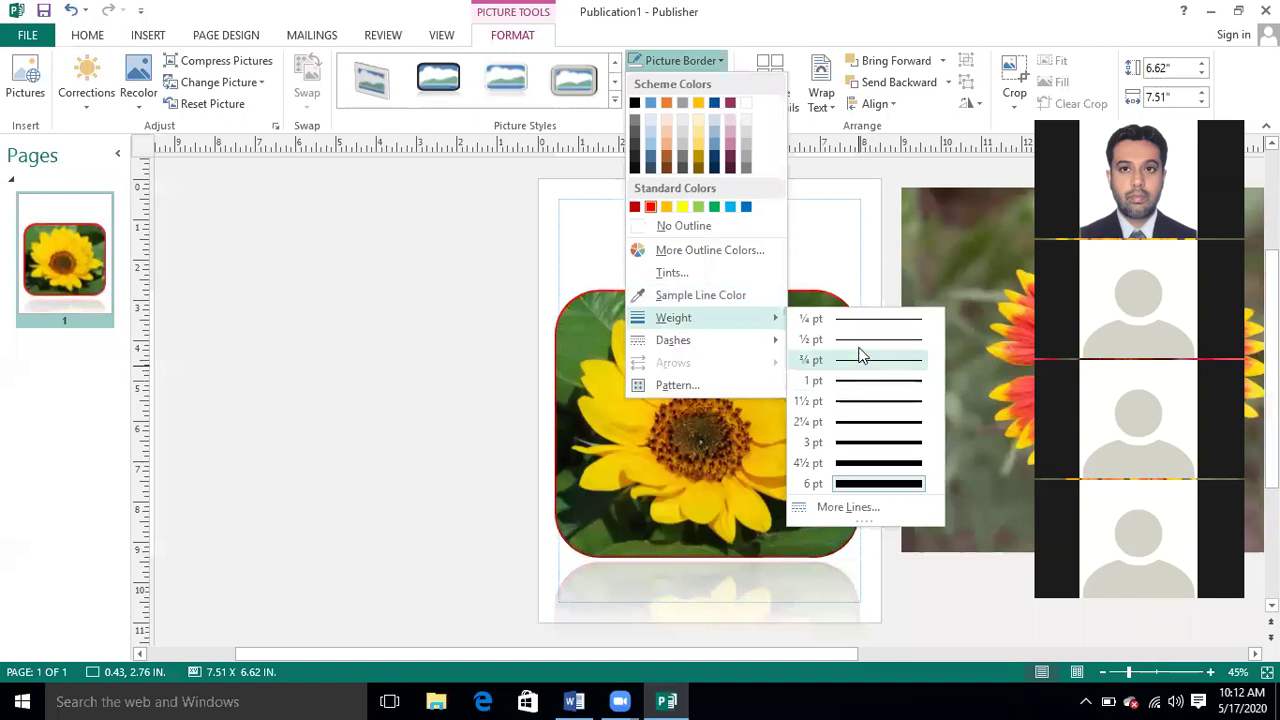
{"action": "left_click", "coordinate": [878, 484]}
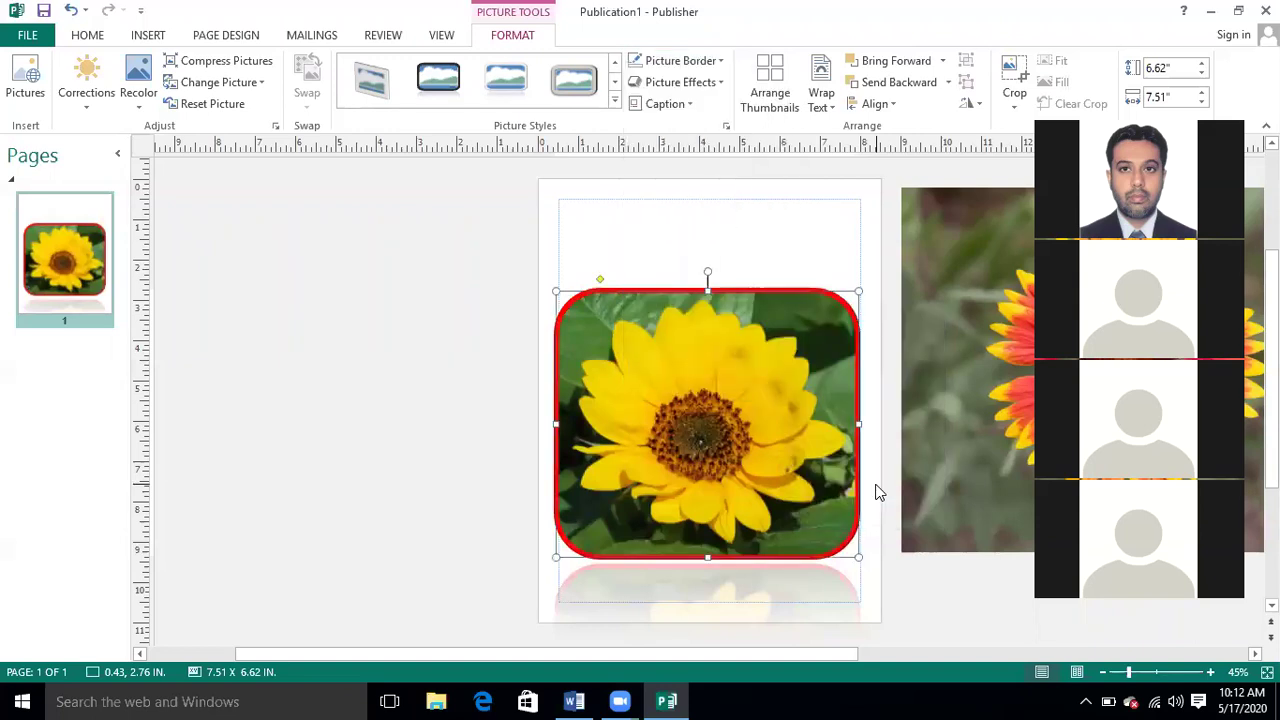
Step: Apply the first preset from the Bevel picture effects to the sunflower picture
{"action": "left_click", "coordinate": [722, 83]}
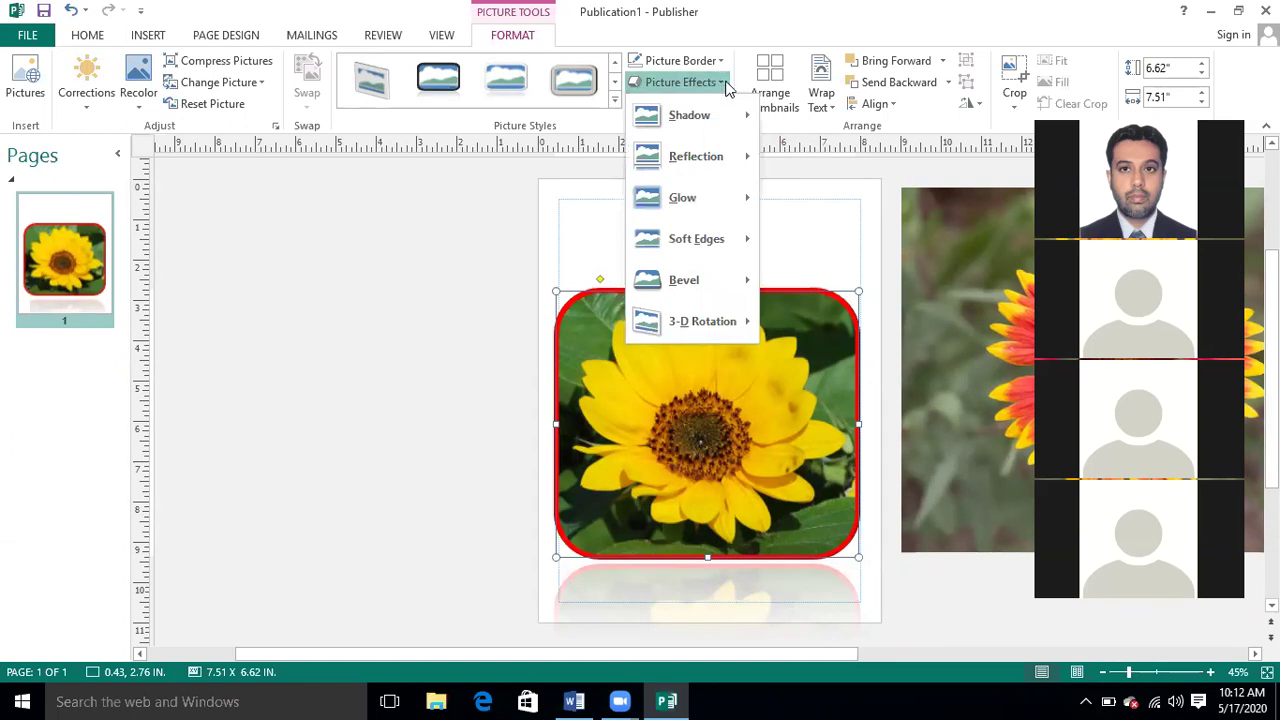
{"action": "mouse_move", "coordinate": [749, 121]}
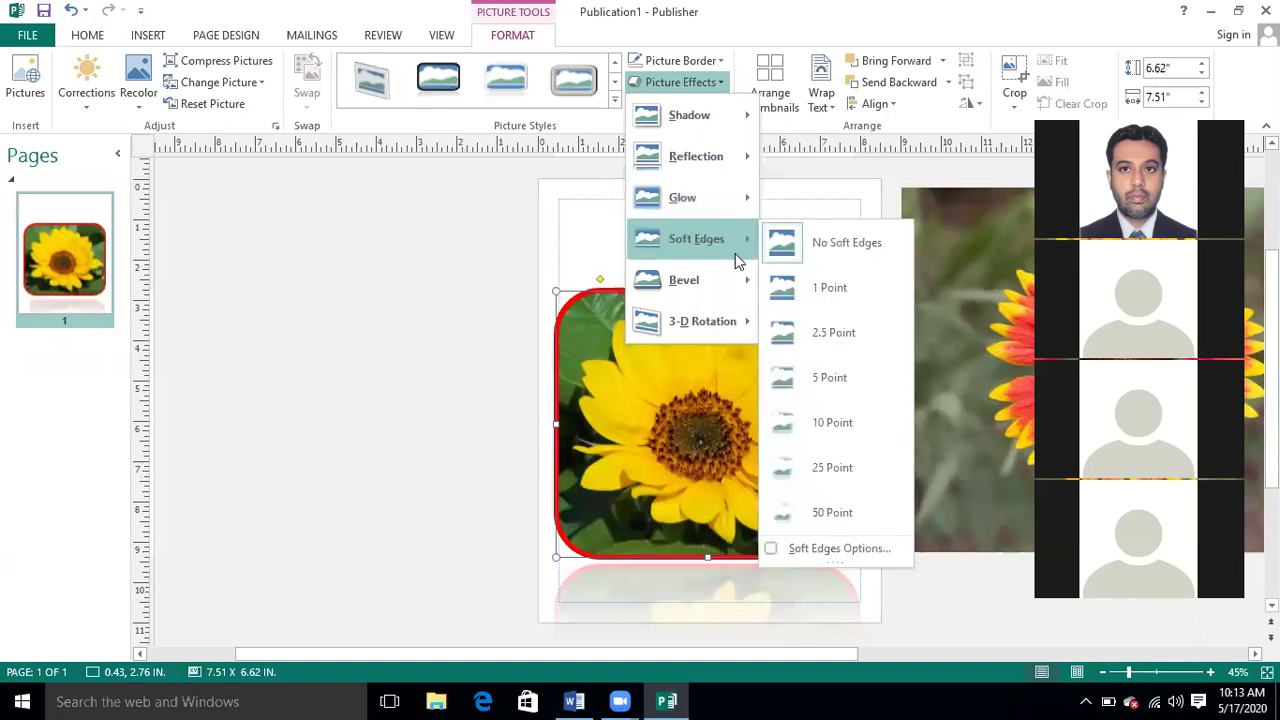
{"action": "mouse_move", "coordinate": [745, 282]}
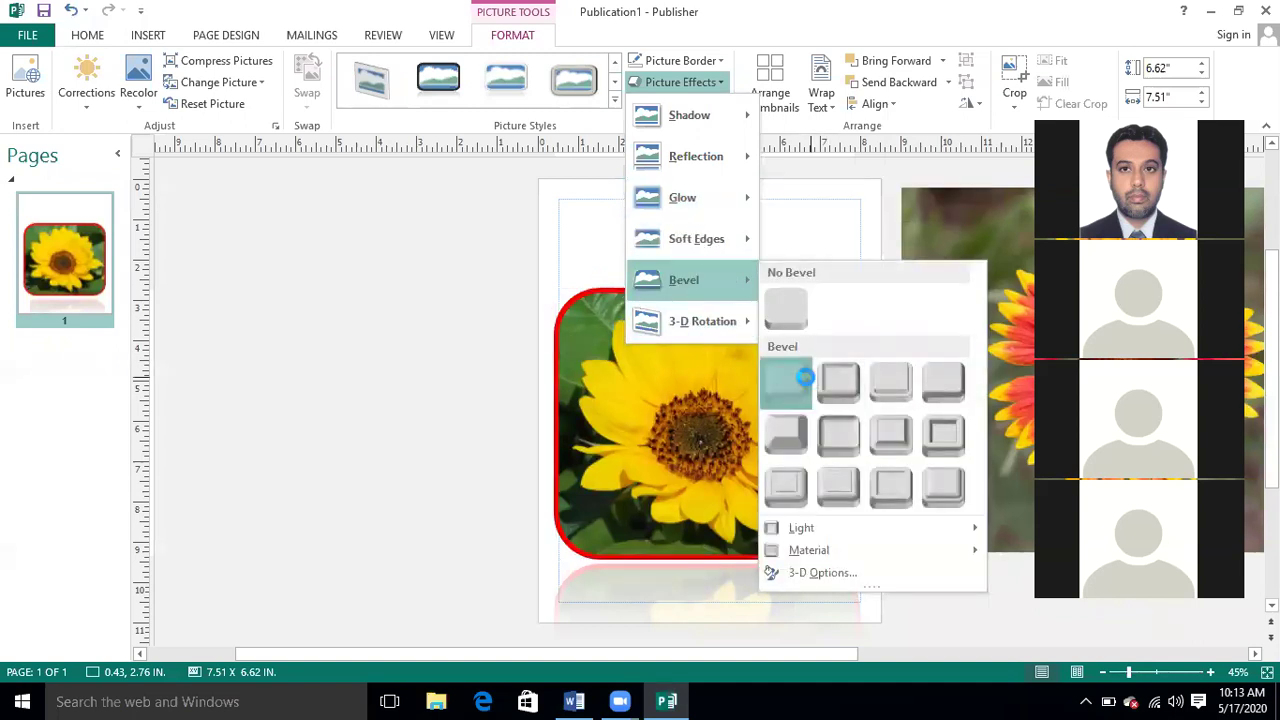
{"action": "left_click", "coordinate": [806, 377]}
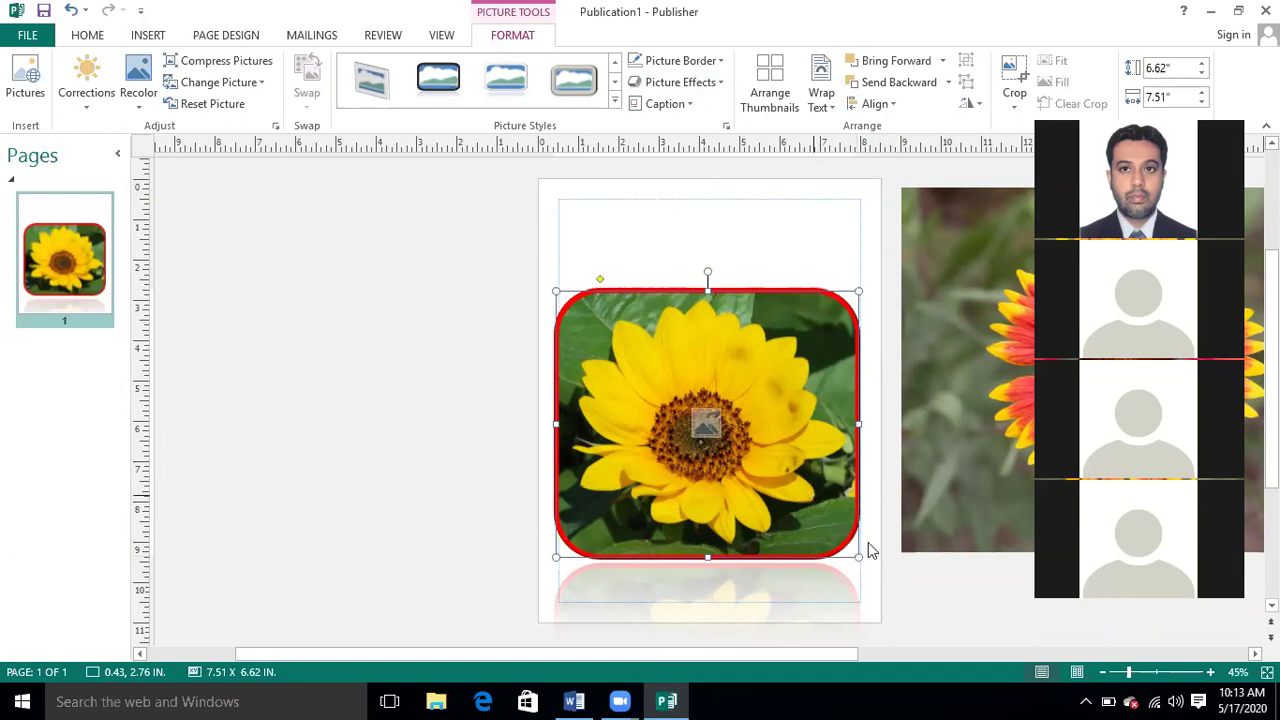
Step: Shrink the sunflower picture to about 5.4 x 4.76 in and add the formatted caption with an orange band above it
{"action": "left_click_drag", "start_coordinate": [857, 557], "coordinate": [773, 438]}
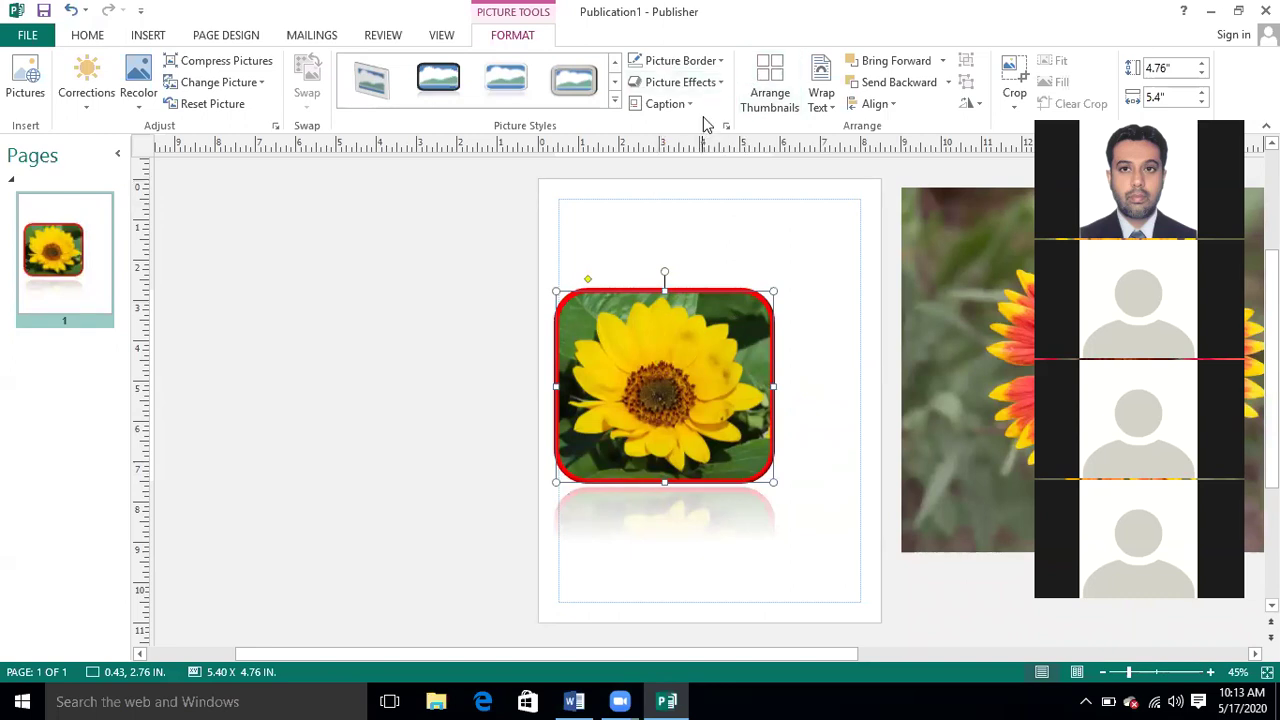
{"action": "mouse_move", "coordinate": [693, 291]}
{"action": "left_click", "coordinate": [690, 105]}
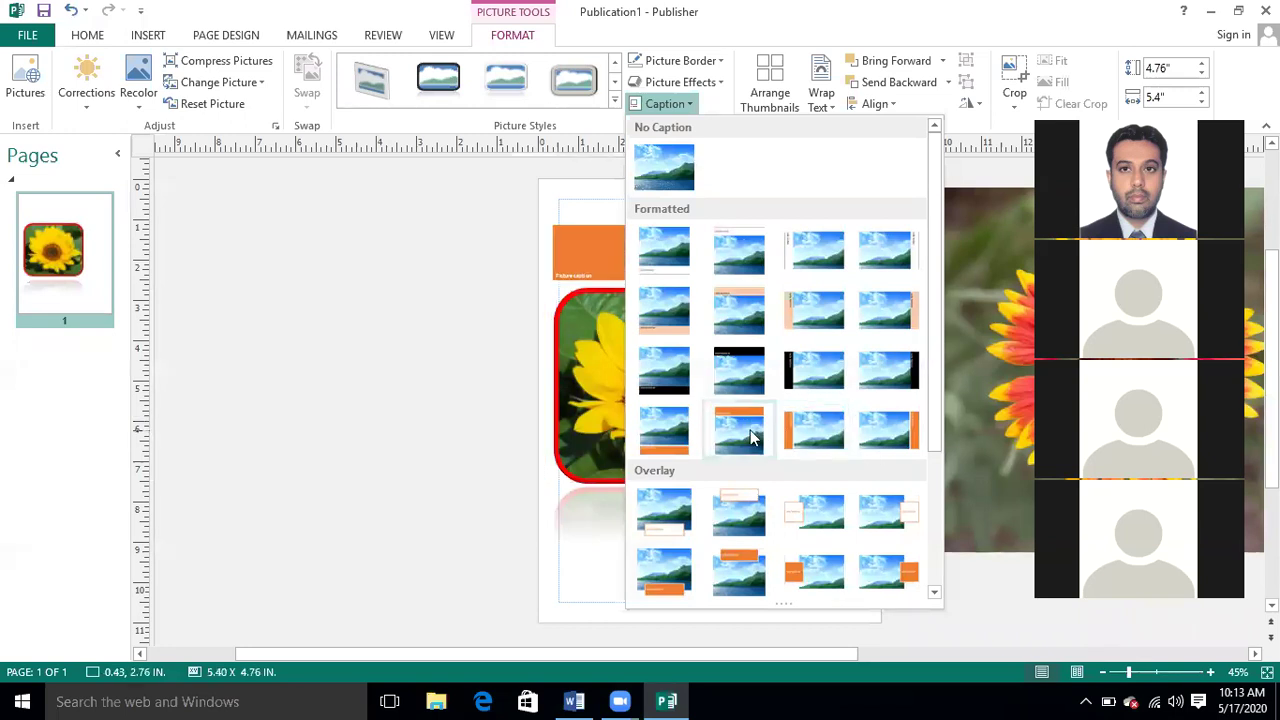
{"action": "left_click", "coordinate": [750, 430]}
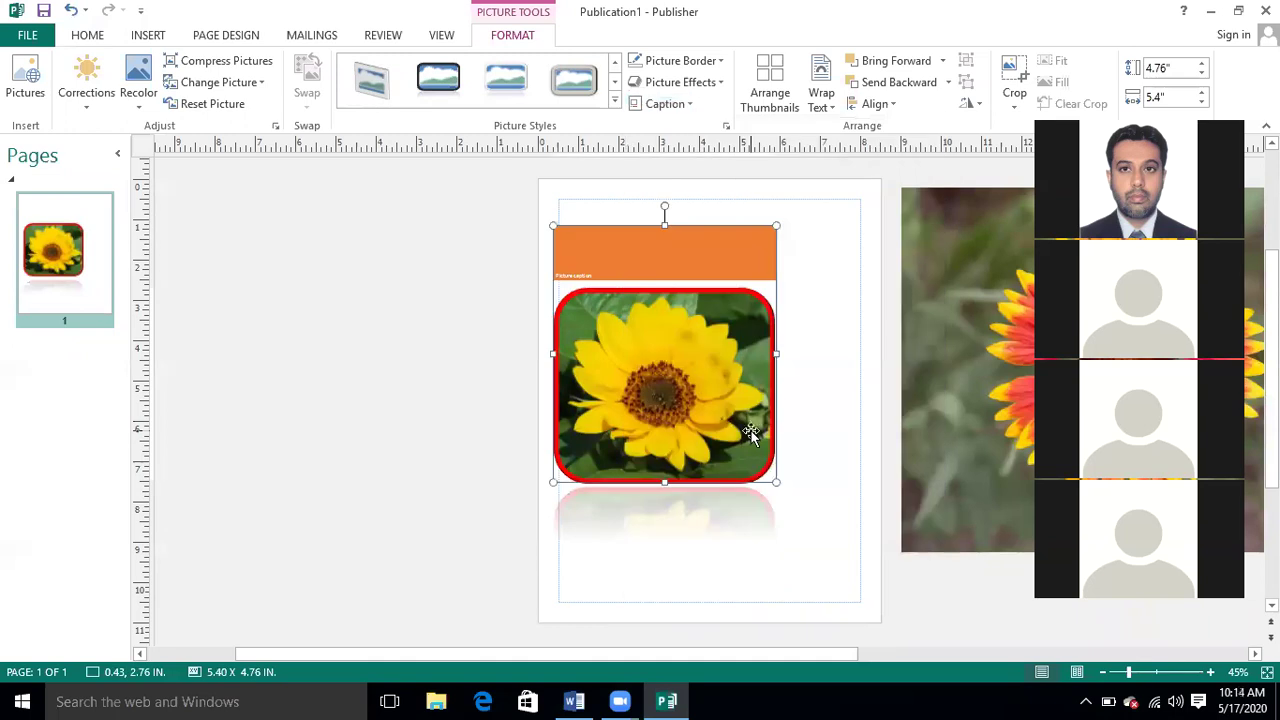
Step: Replace the placeholder text in the orange caption band with "Beautiful FLOWER"
{"action": "left_click", "coordinate": [699, 249]}
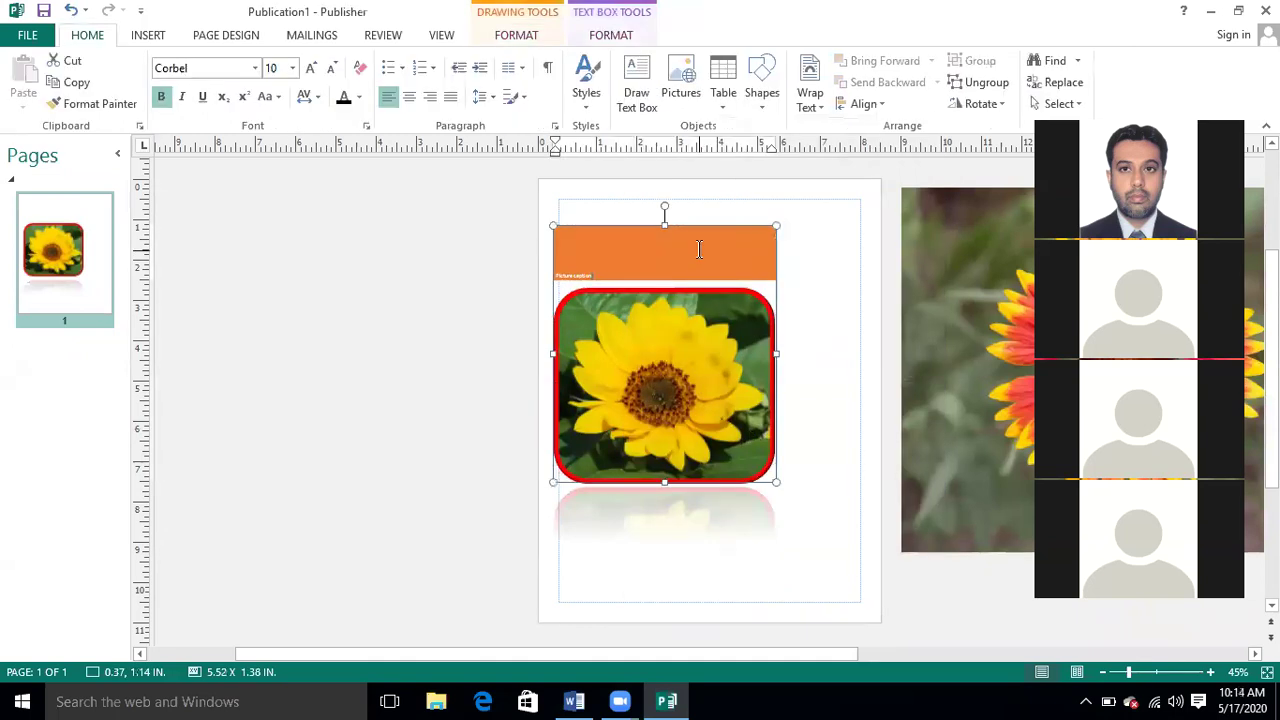
{"action": "left_click", "coordinate": [699, 249]}
{"action": "key", "text": "Delete"}
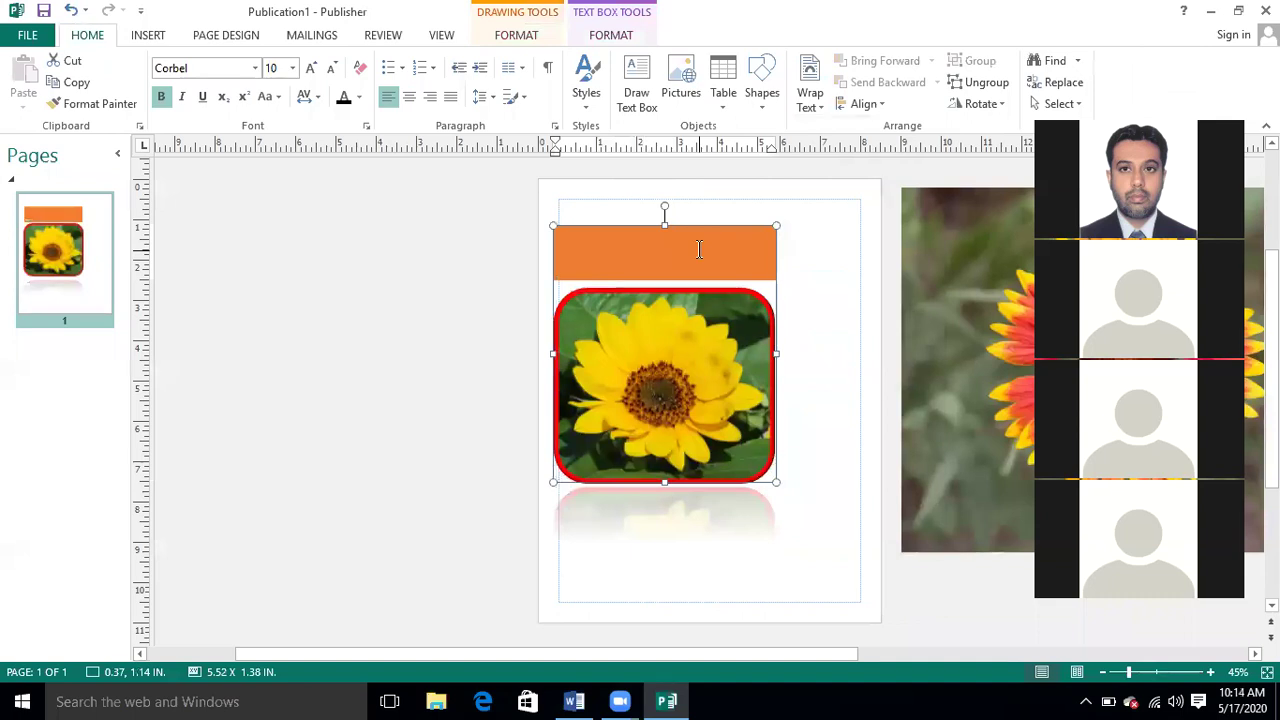
{"action": "type", "text": "Sunflower"}
{"action": "key", "text": "Caps_Lock"}
{"action": "type", "text": "FLOWER"}
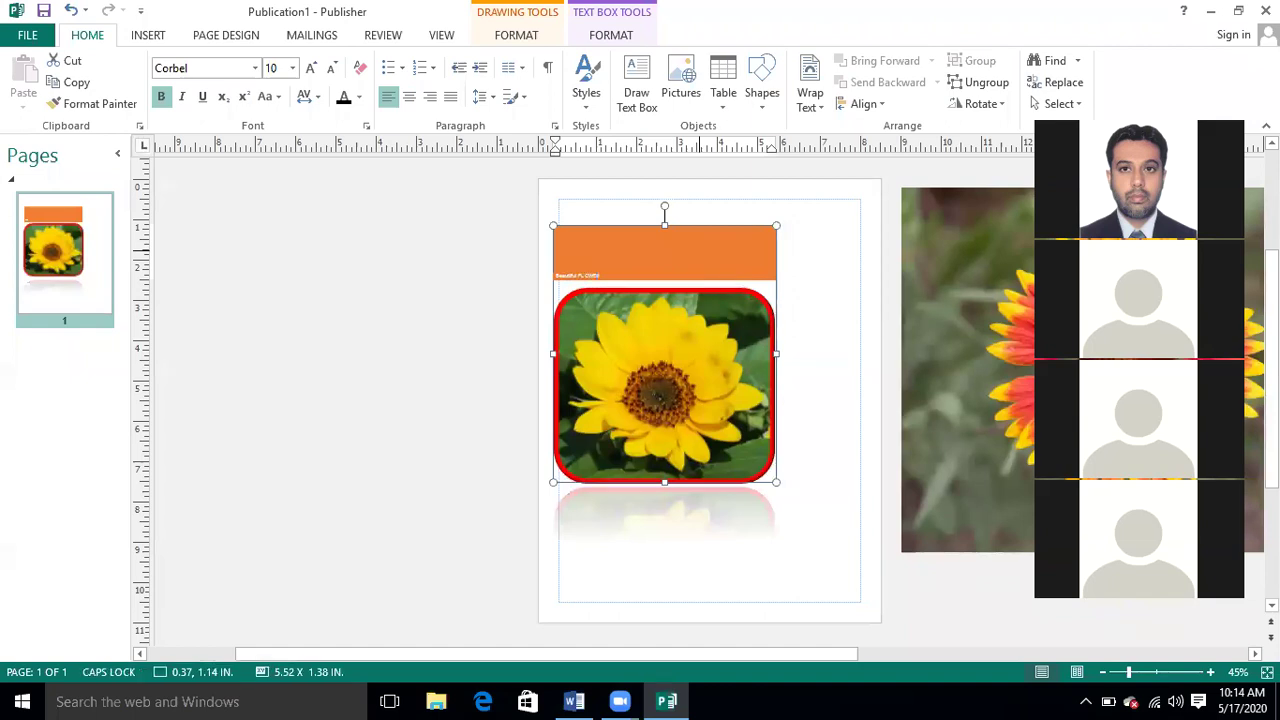
Step: Select the whole caption text and set its font size to 20
{"action": "key", "text": "shift+Left"}
{"action": "key", "text": "shift+Left"}
{"action": "key", "text": "shift+Left"}
{"action": "key", "text": "shift+Left"}
{"action": "key", "text": "shift+Left"}
{"action": "key", "text": "shift+Left"}
{"action": "key", "text": "shift+Left"}
{"action": "key", "text": "shift+Left"}
{"action": "key", "text": "shift+Left"}
{"action": "key", "text": "shift+Left"}
{"action": "key", "text": "shift+Left"}
{"action": "key", "text": "shift+Left"}
{"action": "key", "text": "shift+Left"}
{"action": "key", "text": "shift+Left"}
{"action": "key", "text": "shift+Left"}
{"action": "key", "text": "shift+Left"}
{"action": "left_click", "coordinate": [287, 66]}
{"action": "left_click", "coordinate": [288, 67]}
{"action": "left_click", "coordinate": [288, 67]}
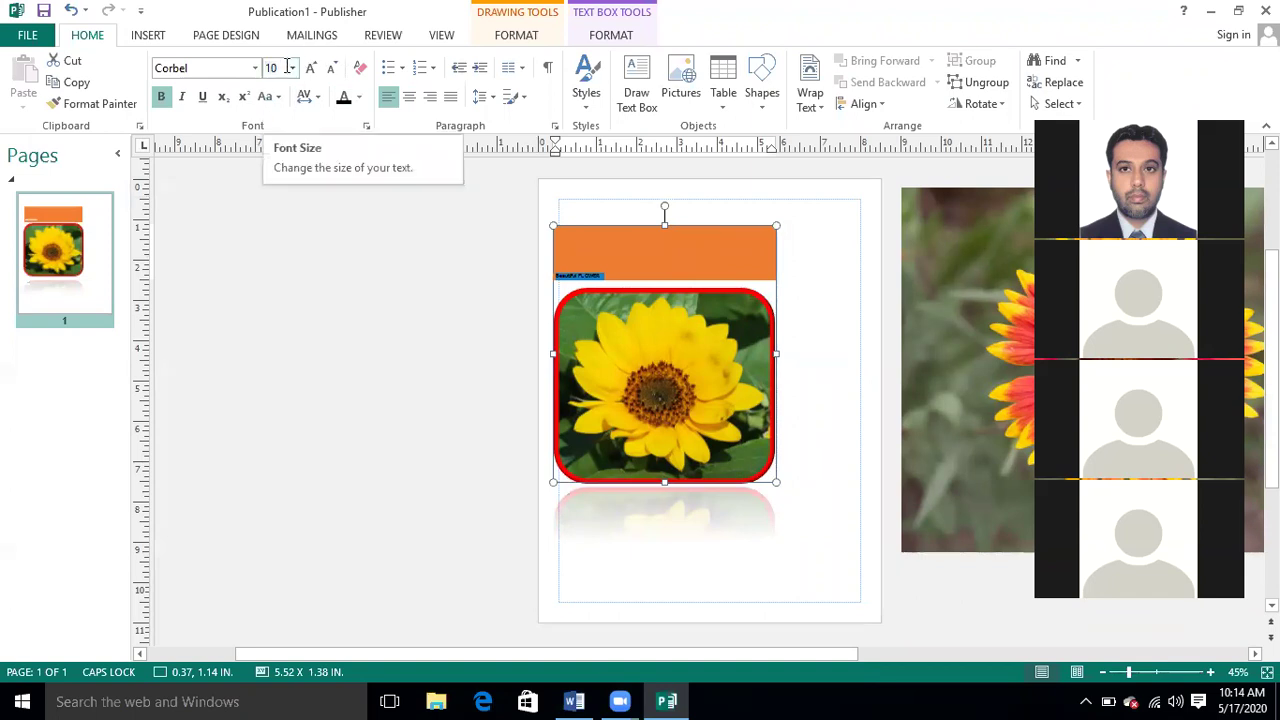
{"action": "left_click", "coordinate": [287, 66]}
{"action": "type", "text": "20"}
{"action": "key", "text": "Return"}
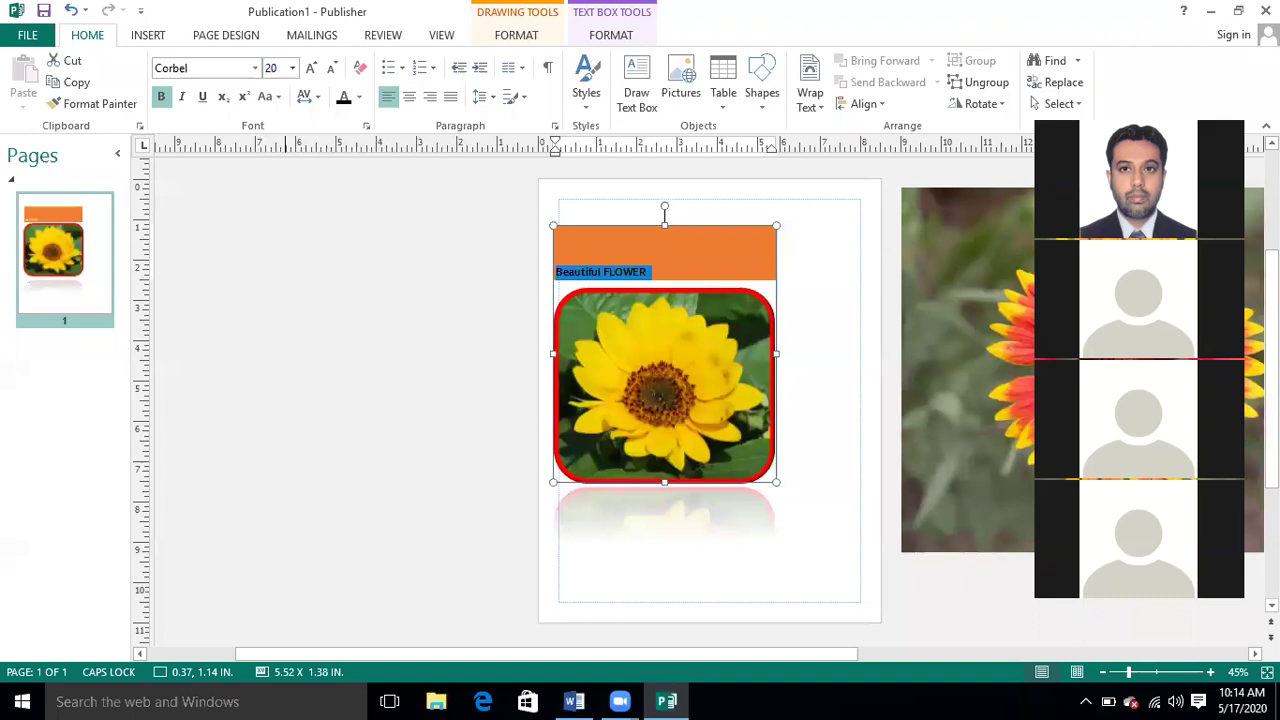
Step: Center the caption text and set its font size to 45
{"action": "left_click", "coordinate": [409, 98]}
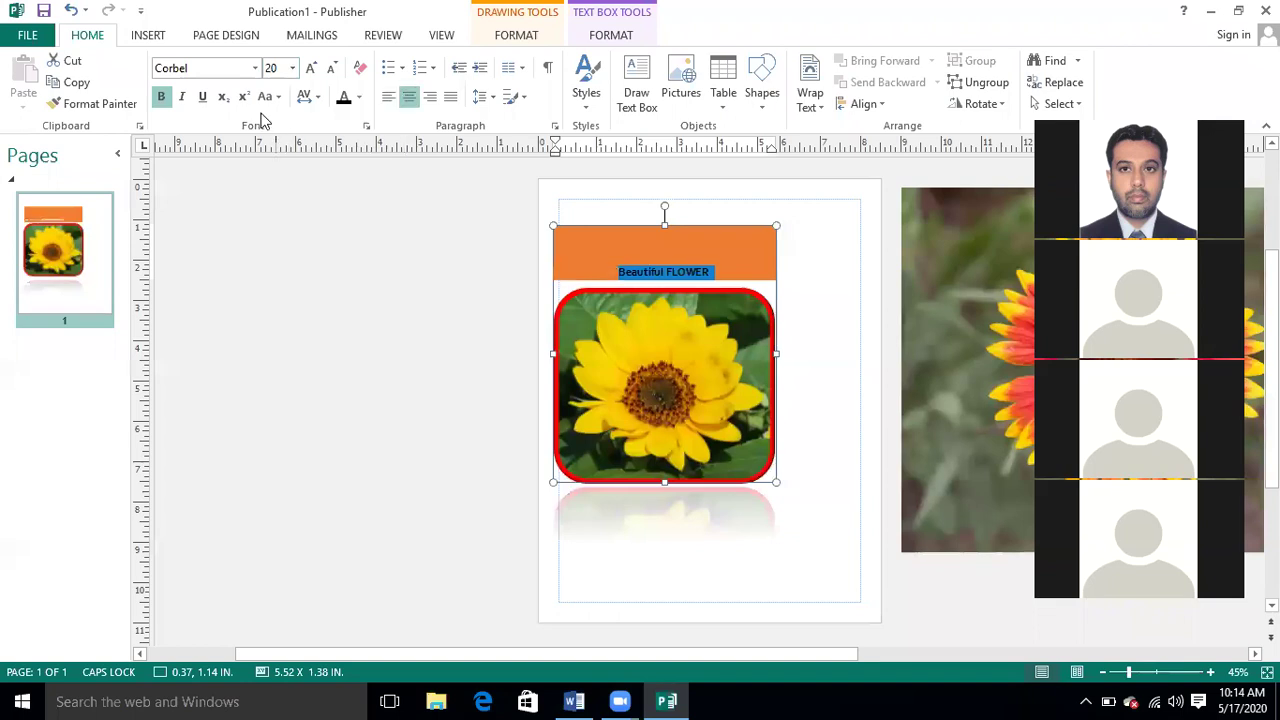
{"action": "left_click", "coordinate": [285, 69]}
{"action": "type", "text": "45"}
{"action": "key", "text": "Return"}
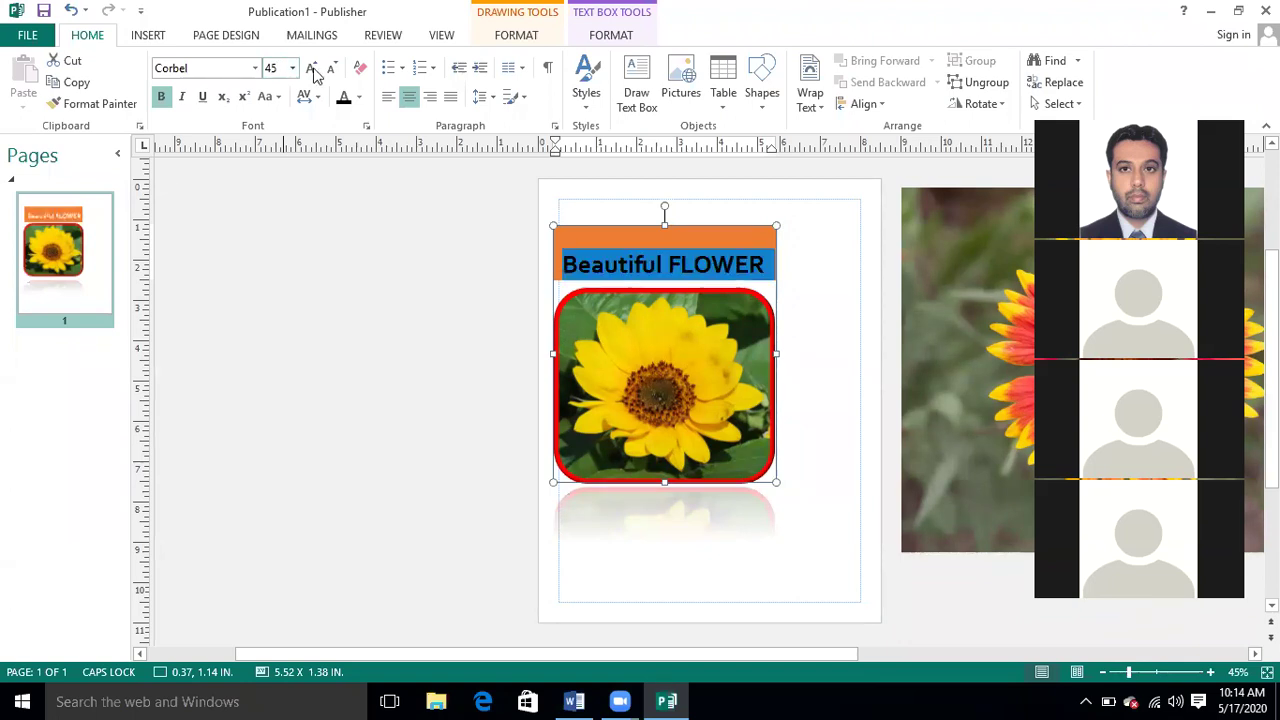
Step: Change the capitals after the F in the caption to lowercase so it reads "Beautiful Flower"
{"action": "left_click", "coordinate": [763, 268]}
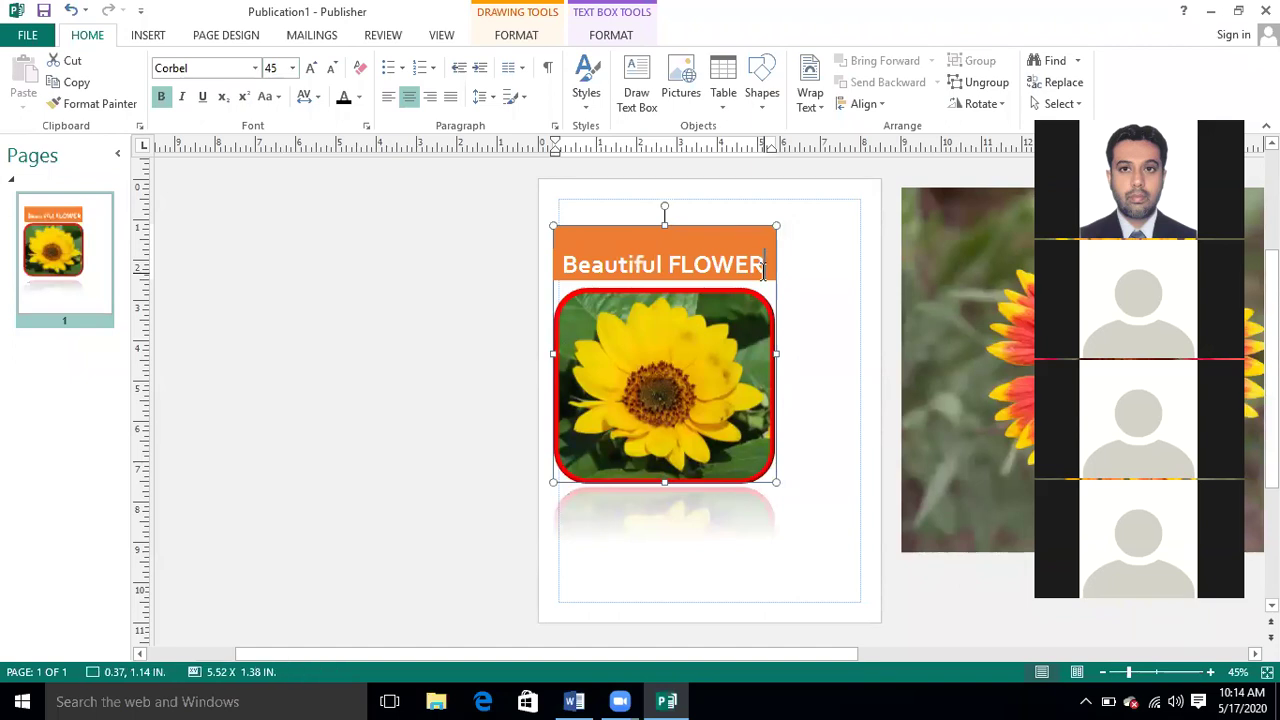
{"action": "key", "text": "BackSpace"}
{"action": "key", "text": "BackSpace"}
{"action": "key", "text": "BackSpace"}
{"action": "key", "text": "BackSpace"}
{"action": "key", "text": "BackSpace"}
{"action": "type", "text": "lower"}
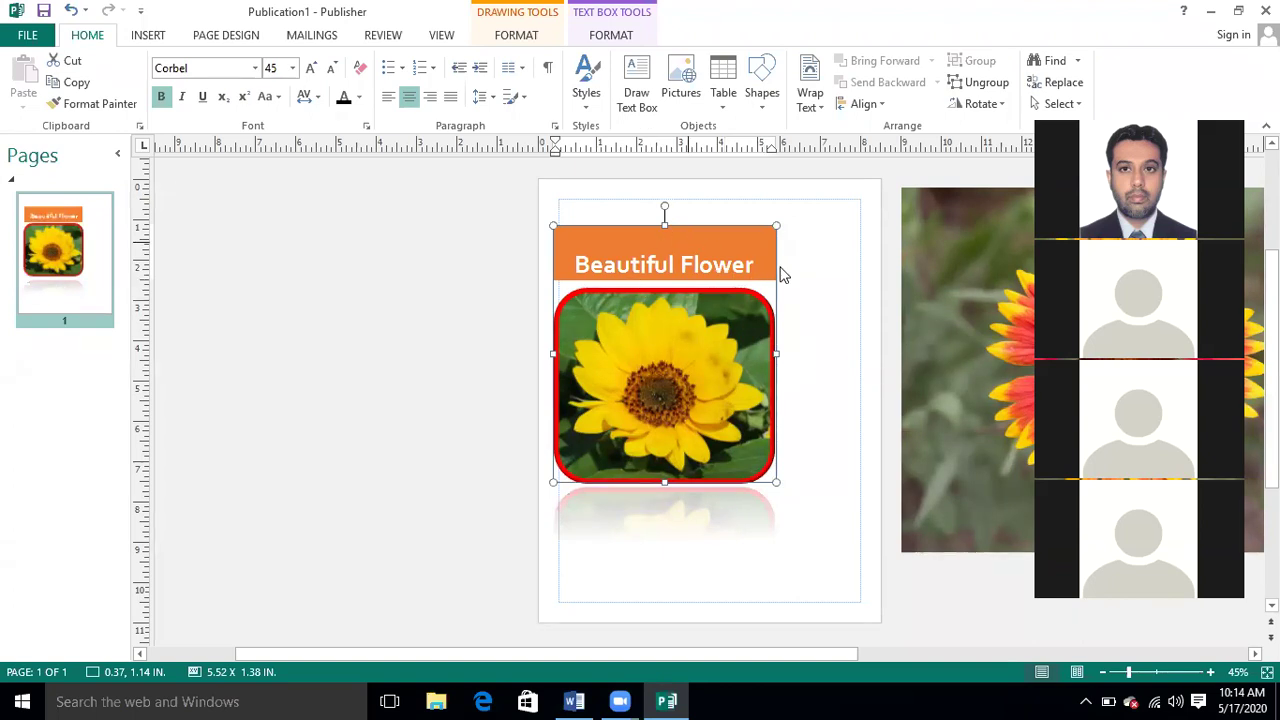
{"action": "left_click", "coordinate": [742, 344]}
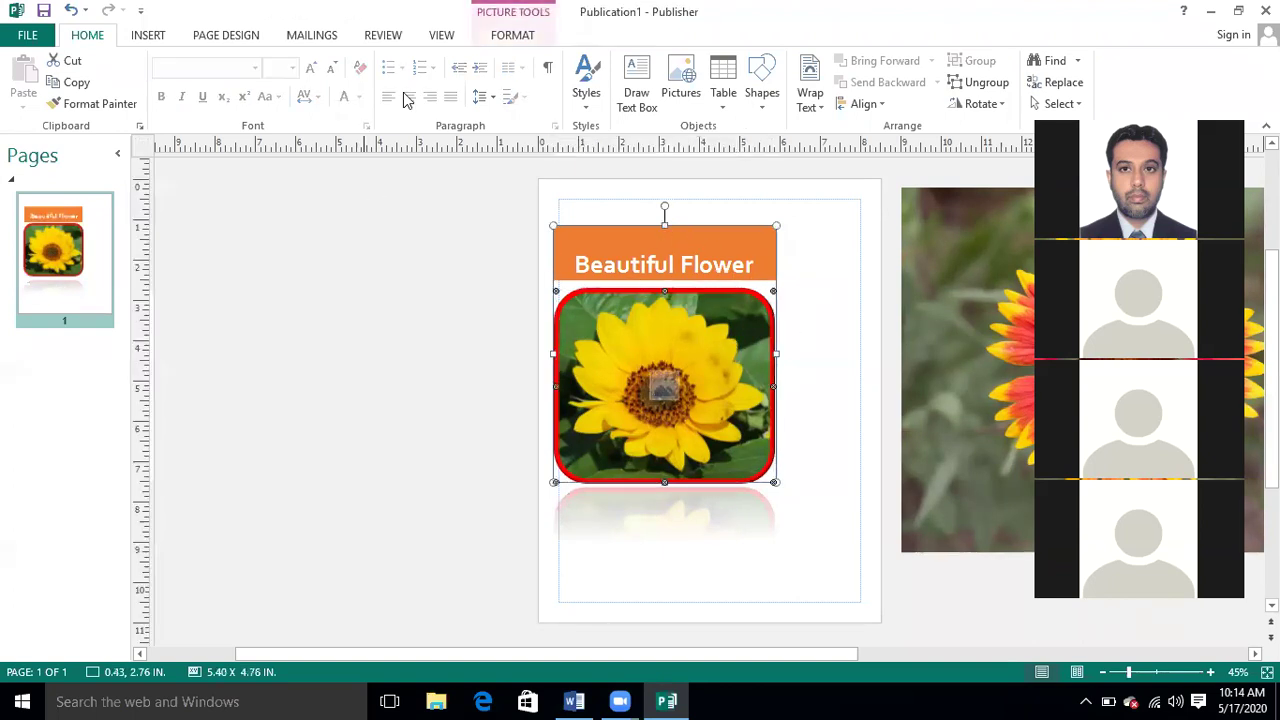
{"action": "left_click", "coordinate": [506, 38]}
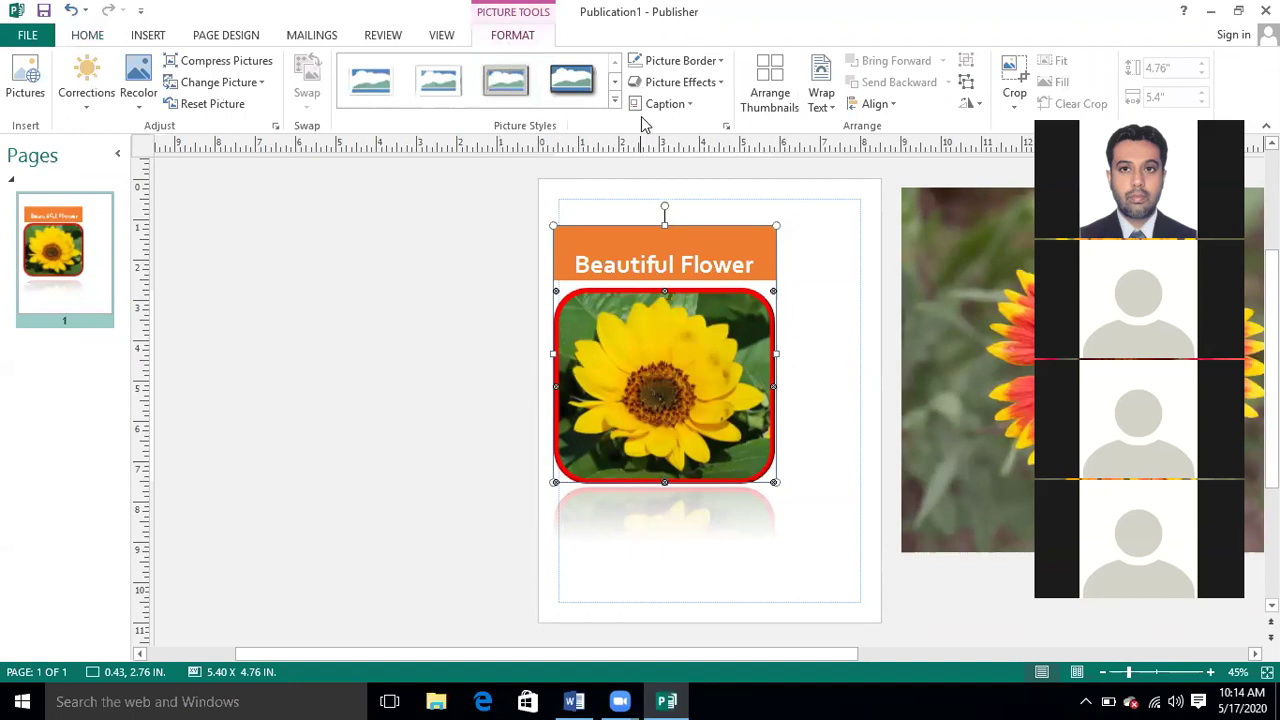
{"action": "left_click", "coordinate": [697, 108]}
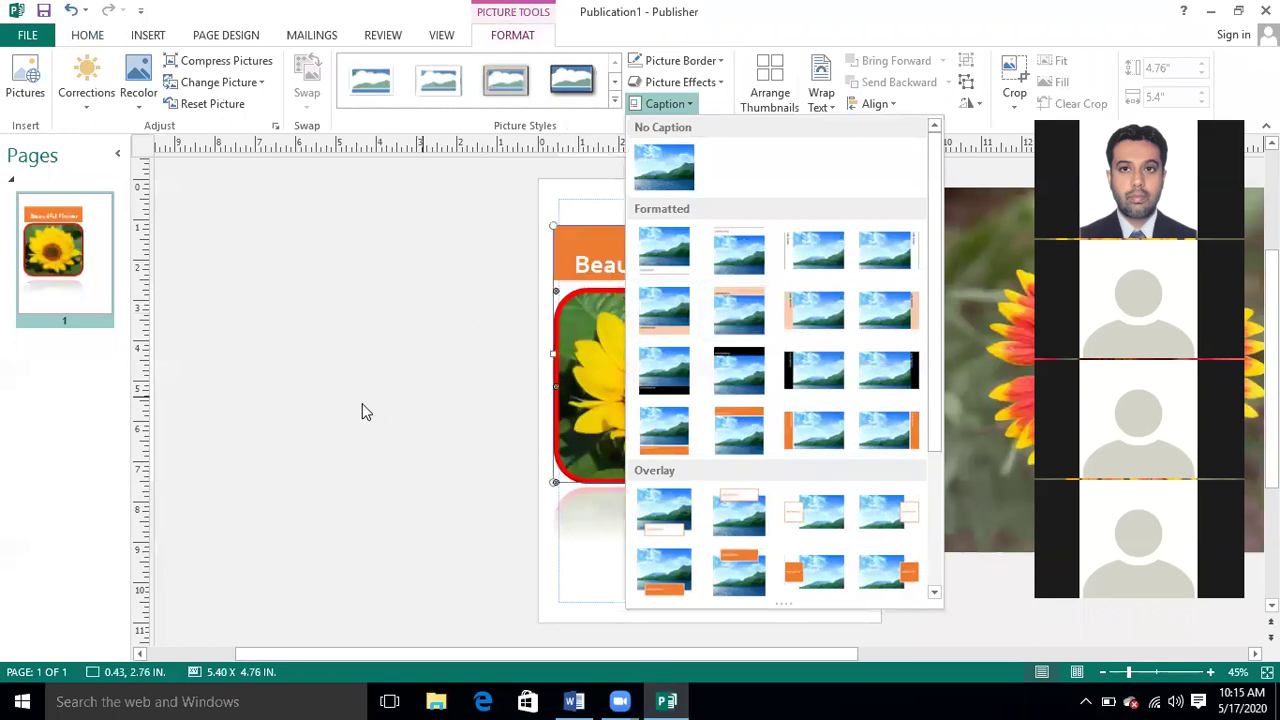
{"action": "key", "text": "Escape"}
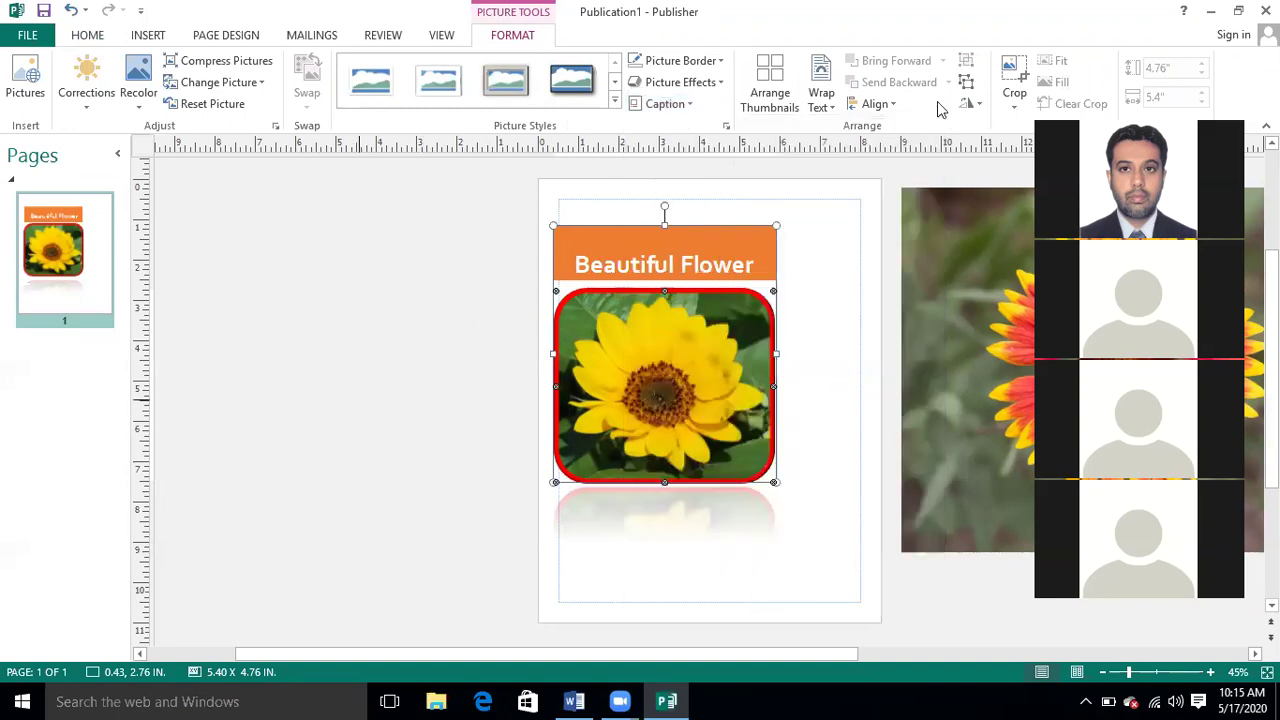
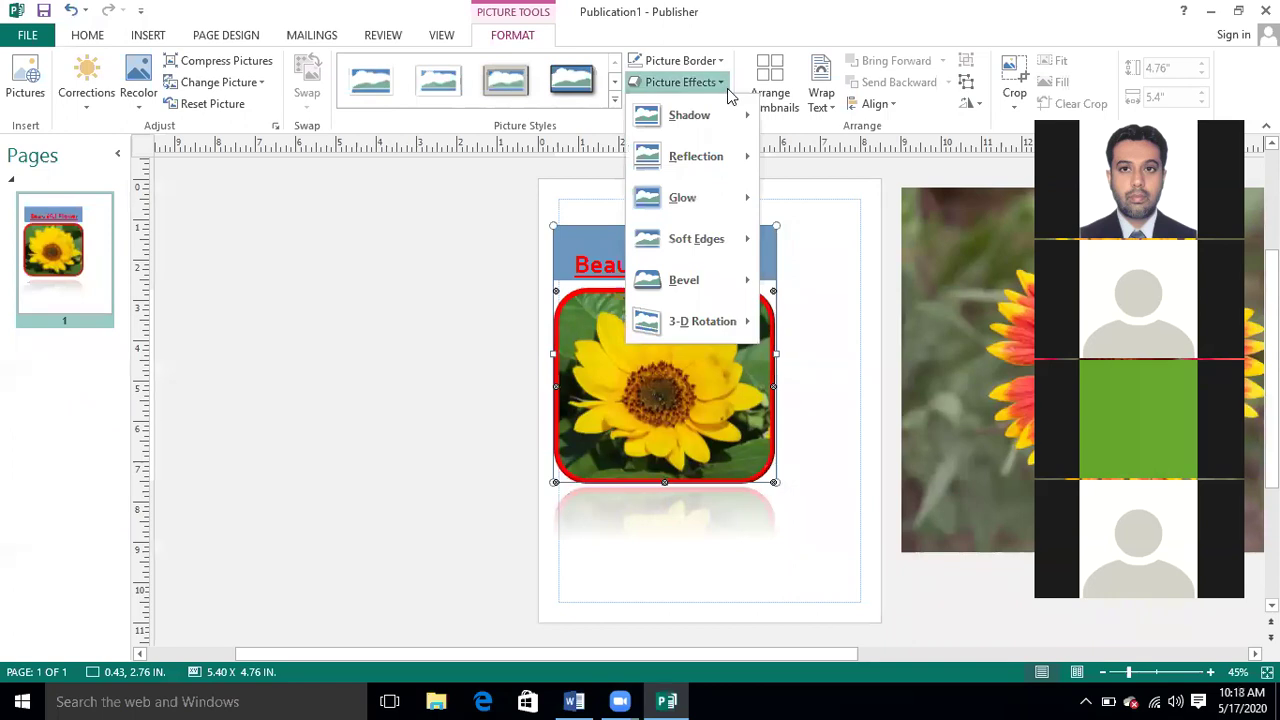
Step: Apply the first inner shadow preset and the correction preset with the highest brightness and contrast to the sunflower picture
{"action": "mouse_move", "coordinate": [740, 120]}
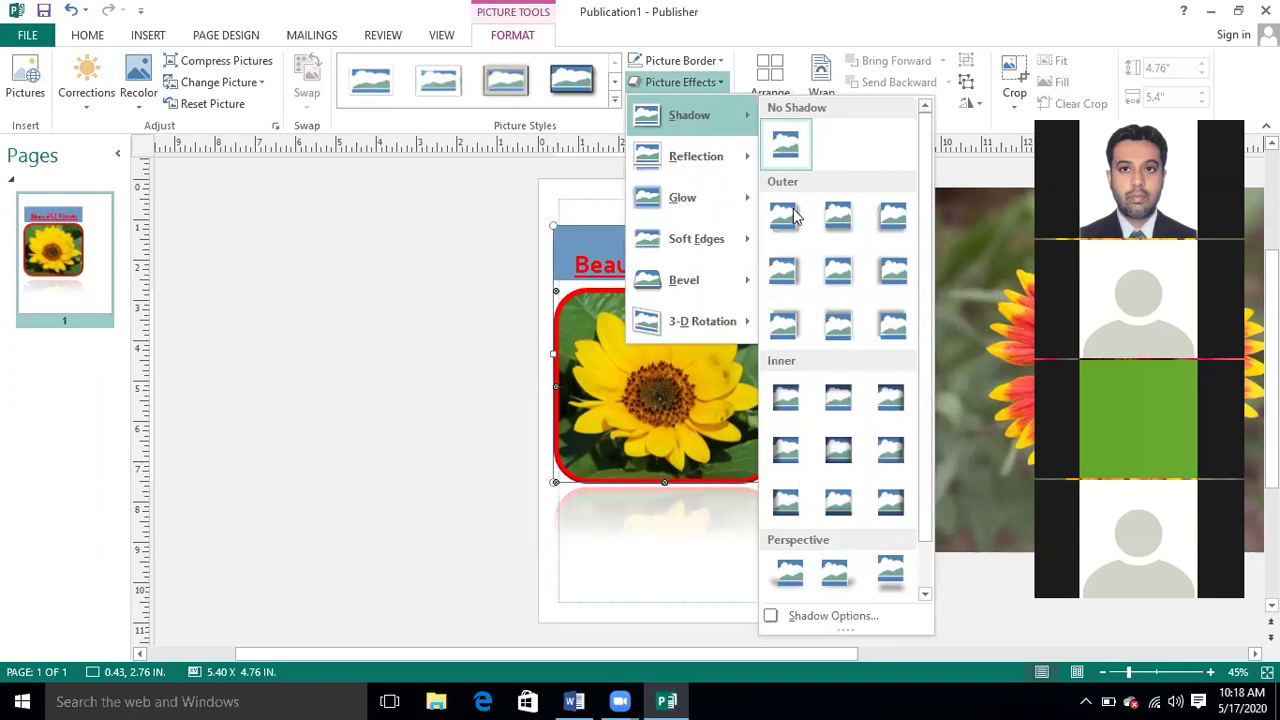
{"action": "left_click", "coordinate": [786, 399]}
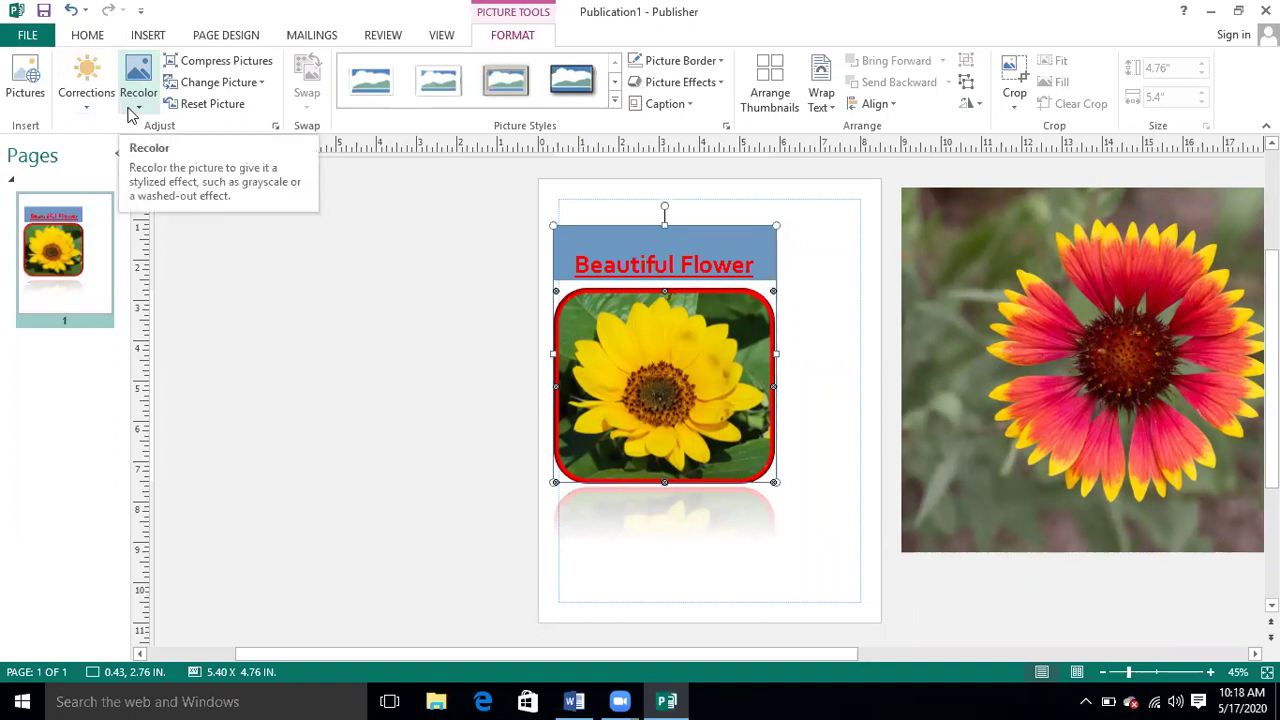
{"action": "left_click", "coordinate": [80, 108]}
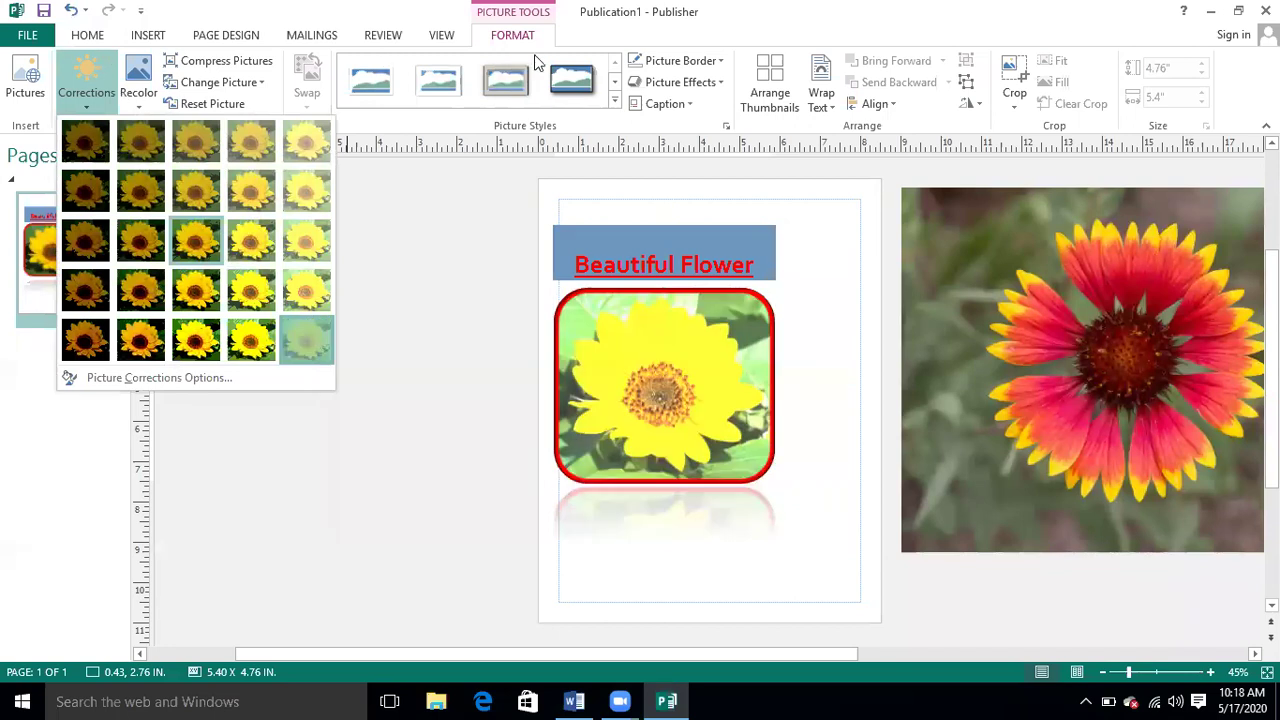
{"action": "left_click", "coordinate": [697, 103]}
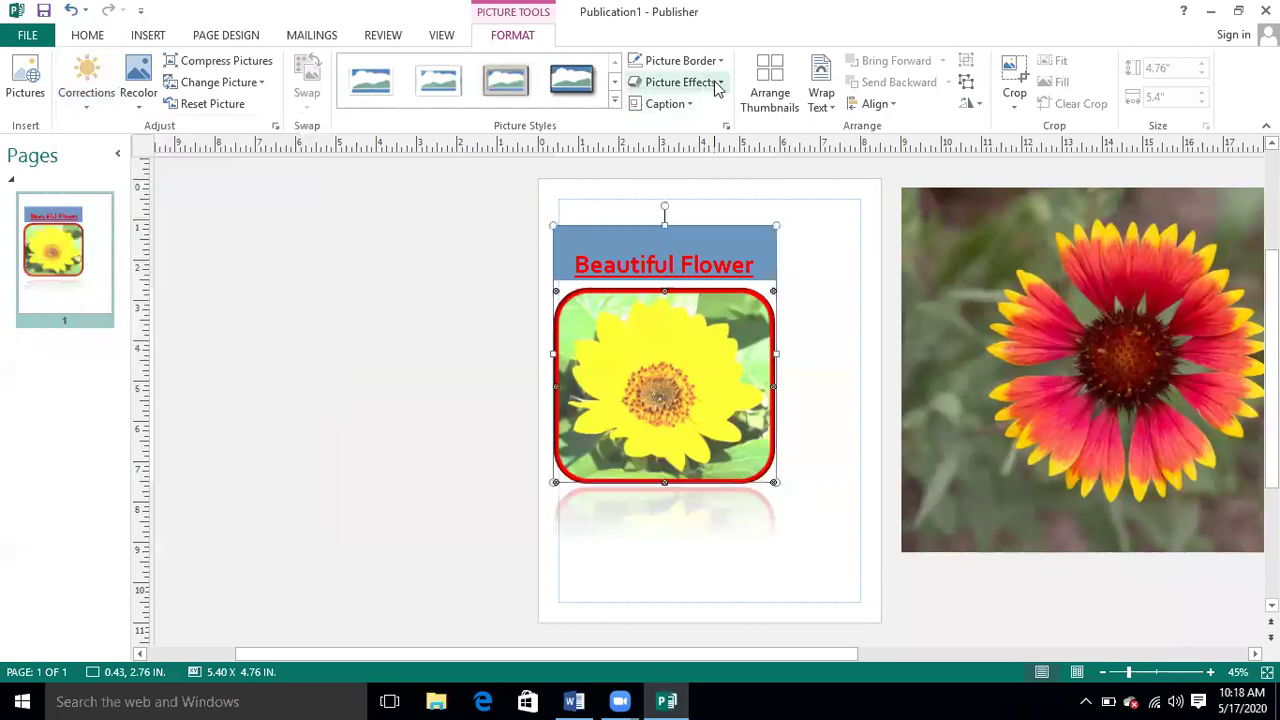
Step: Apply a Main (Black) glow to the captioned sunflower picture and enlarge it to about 6.24 by 4.93 inches
{"action": "left_click", "coordinate": [716, 84]}
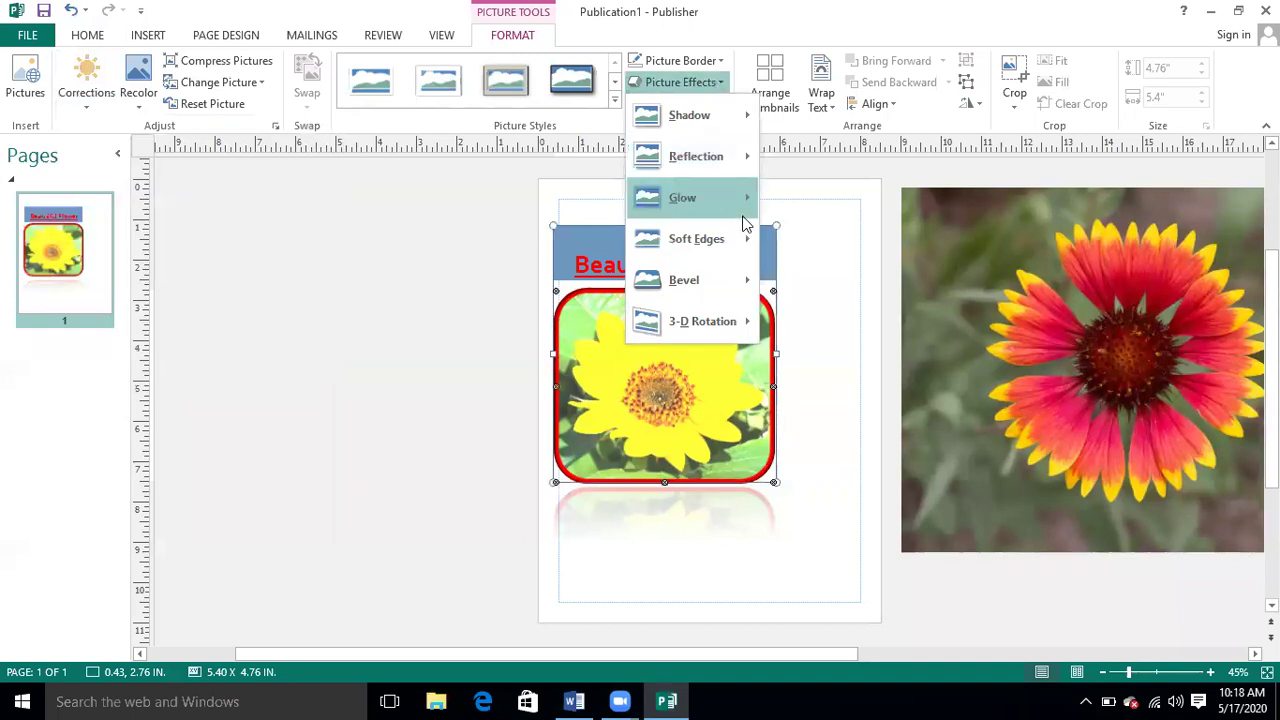
{"action": "mouse_move", "coordinate": [744, 212]}
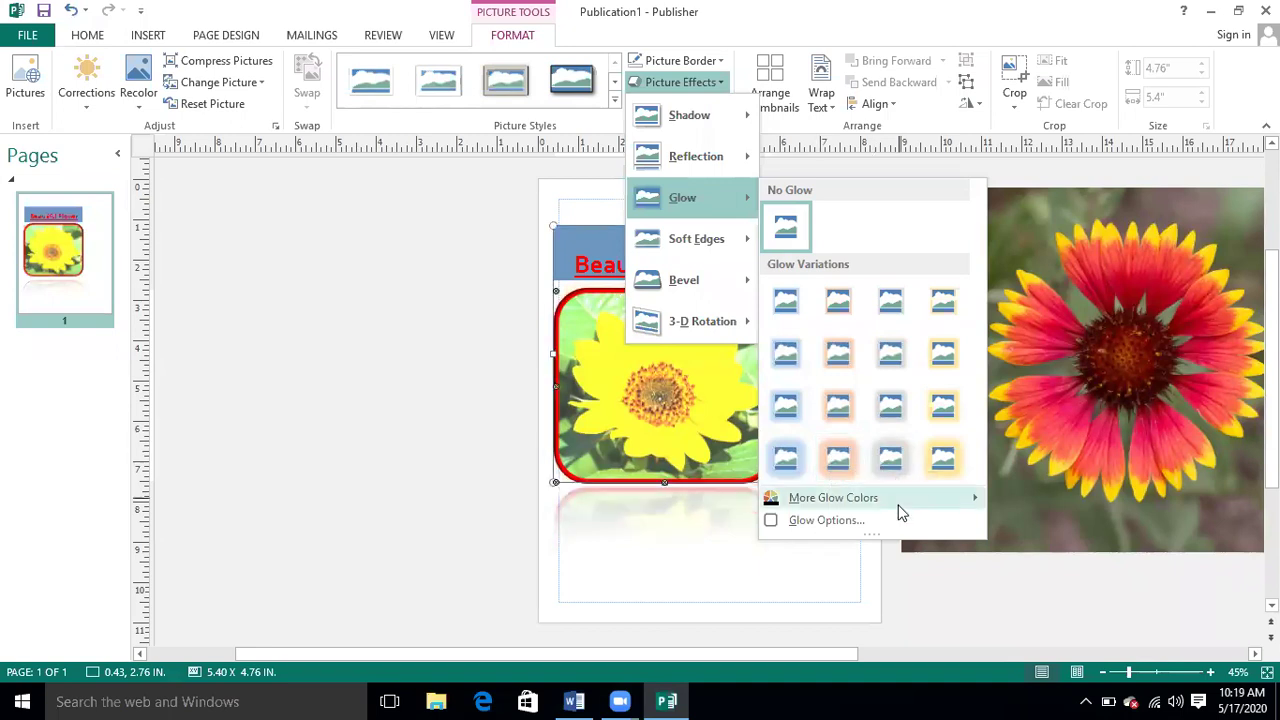
{"action": "mouse_move", "coordinate": [898, 512]}
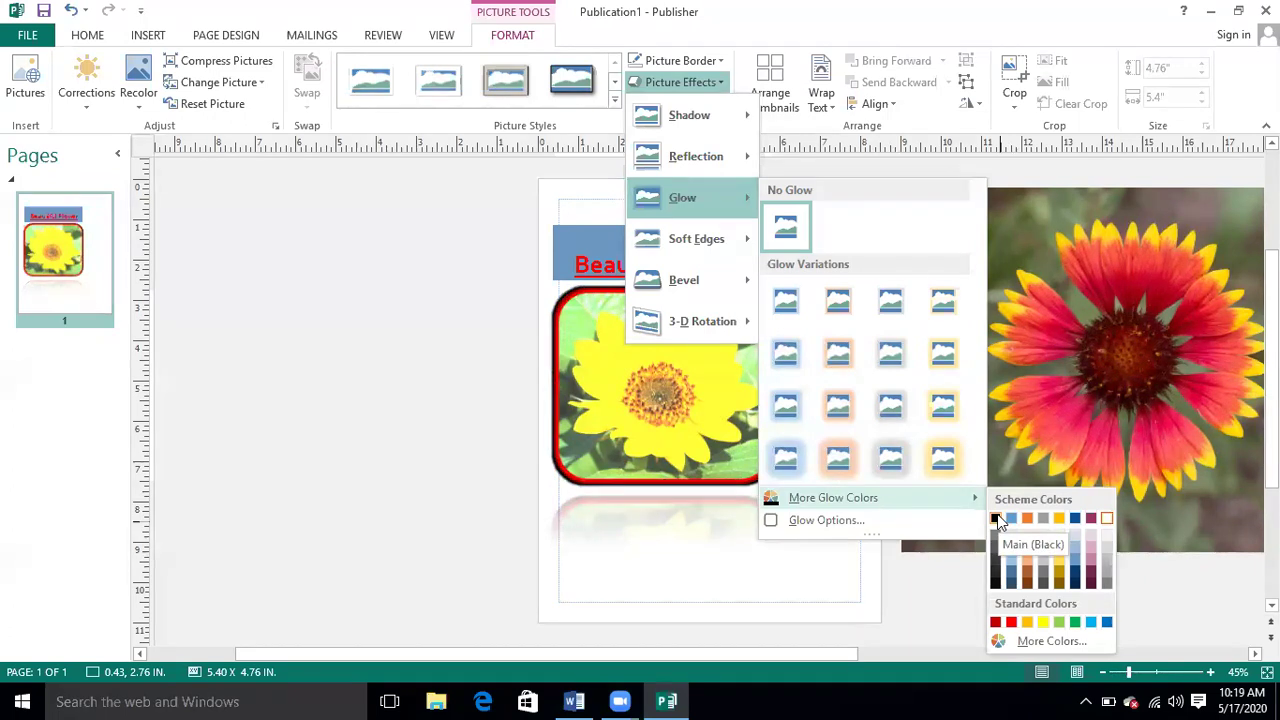
{"action": "left_click", "coordinate": [997, 519]}
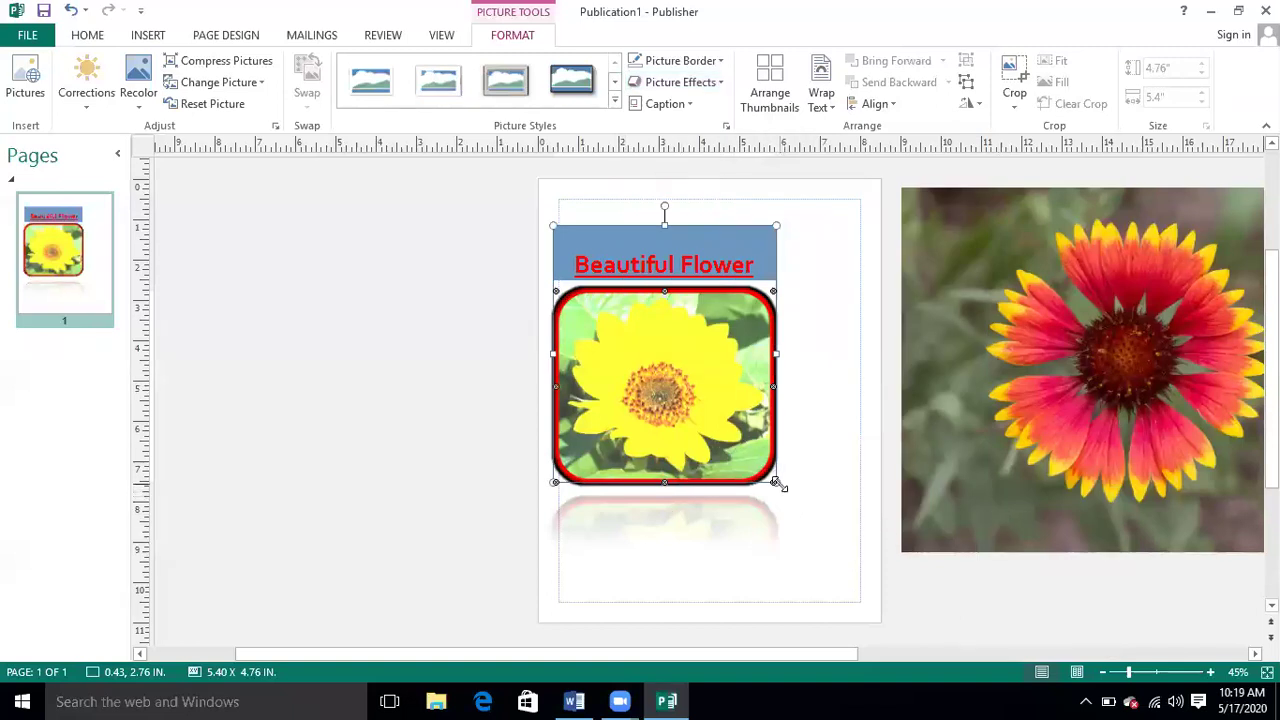
{"action": "left_click_drag", "start_coordinate": [776, 483], "coordinate": [812, 493]}
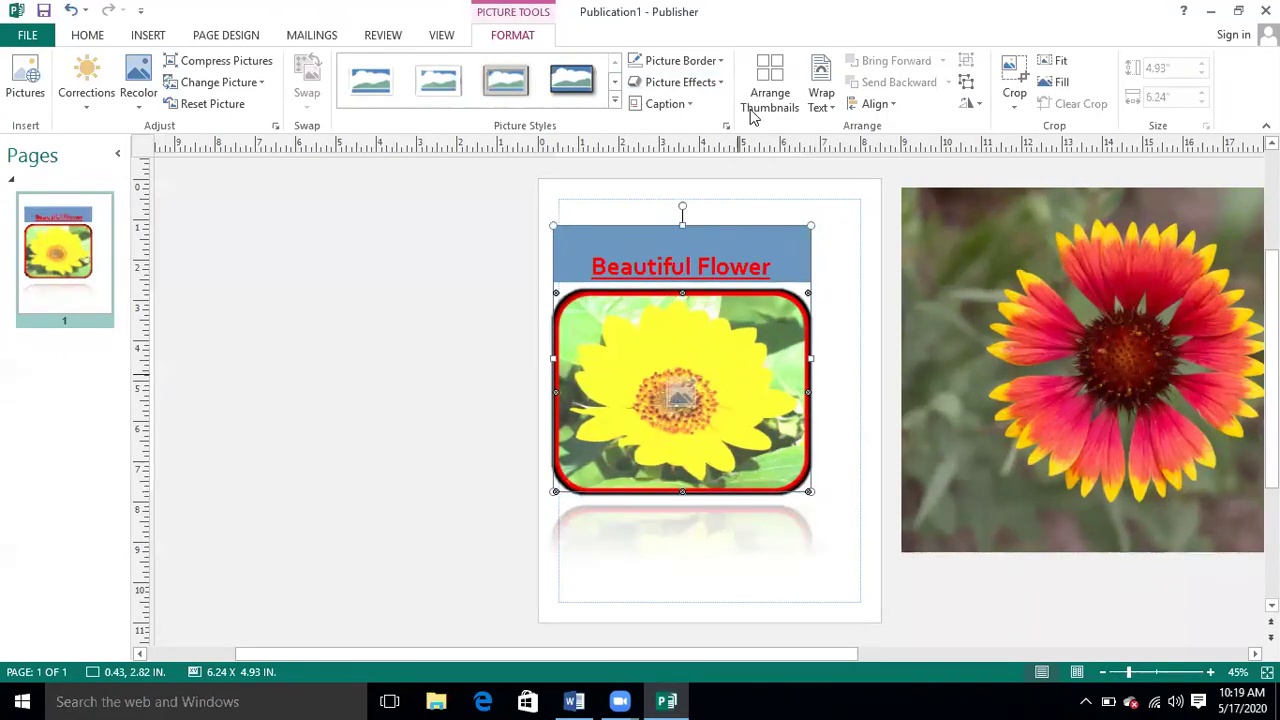
Step: Apply the first bevel preset of the second row to the sunflower picture
{"action": "left_click", "coordinate": [720, 84]}
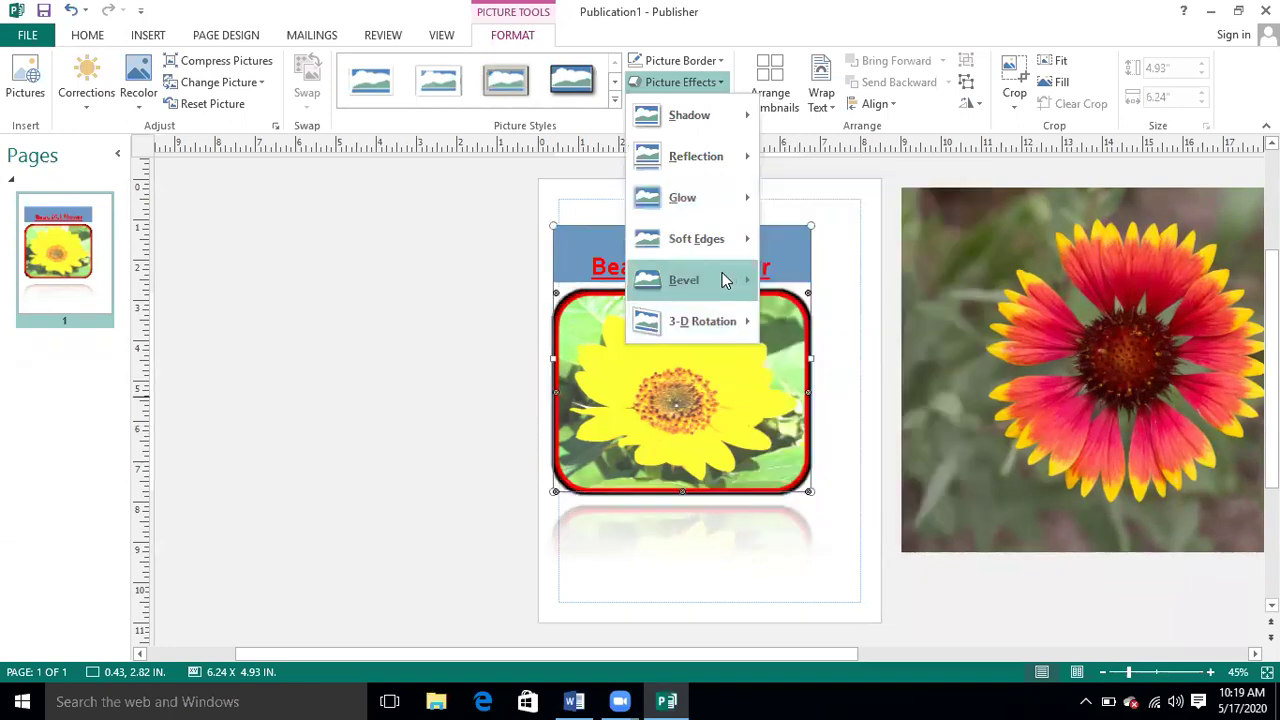
{"action": "mouse_move", "coordinate": [723, 274]}
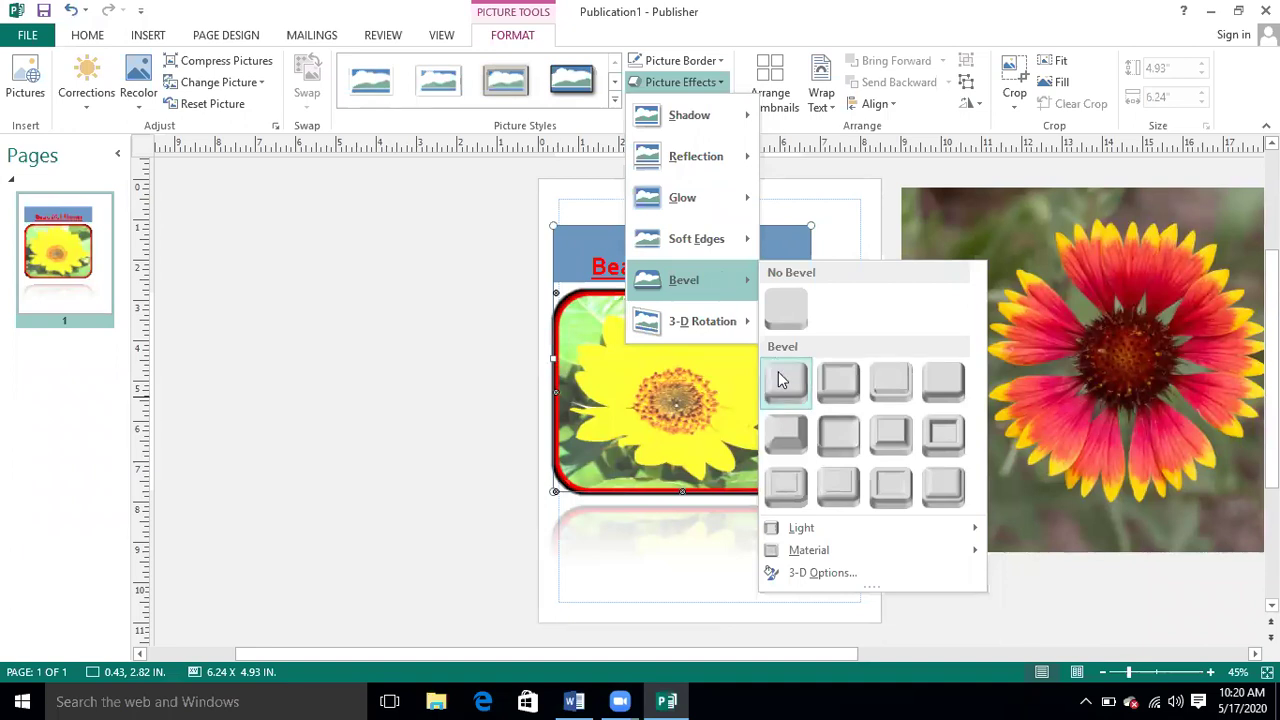
{"action": "left_click", "coordinate": [794, 434]}
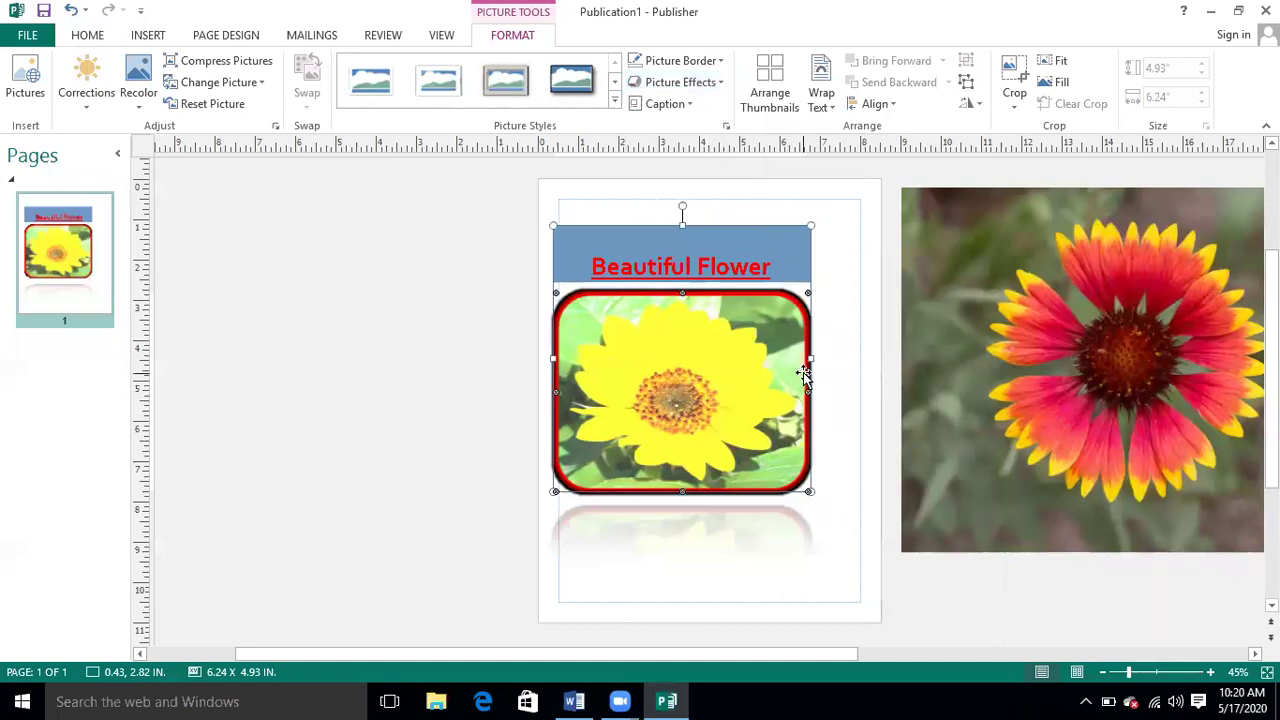
Step: Delete the captioned sunflower picture and move the red flower picture from the scratch area onto the page
{"action": "key", "text": "Delete"}
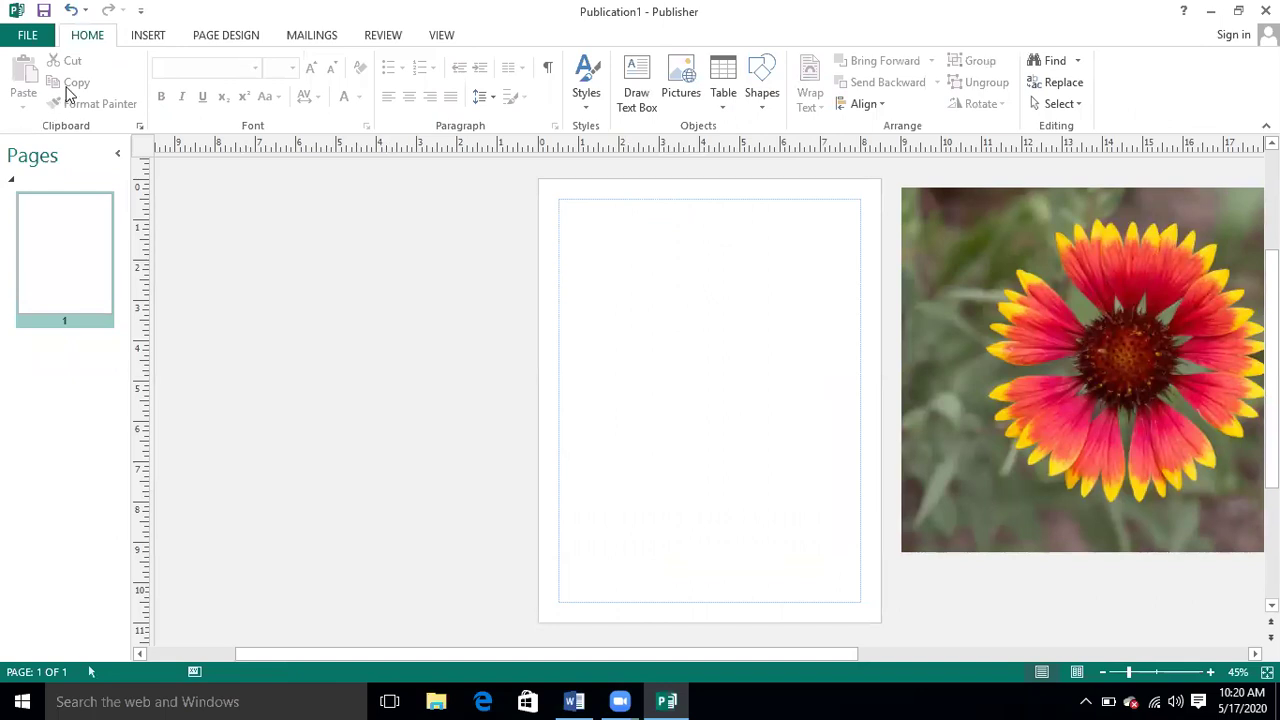
{"action": "left_click", "coordinate": [143, 36]}
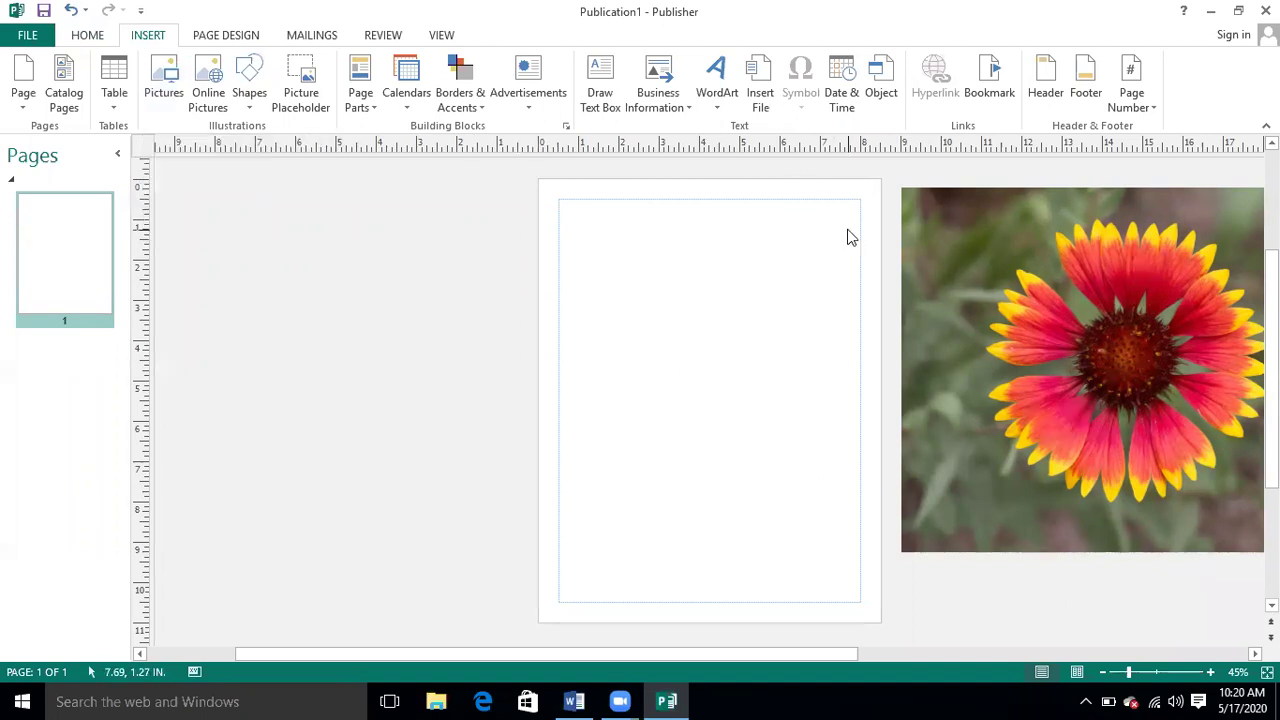
{"action": "left_click", "coordinate": [942, 260]}
{"action": "left_click_drag", "start_coordinate": [942, 260], "coordinate": [601, 301]}
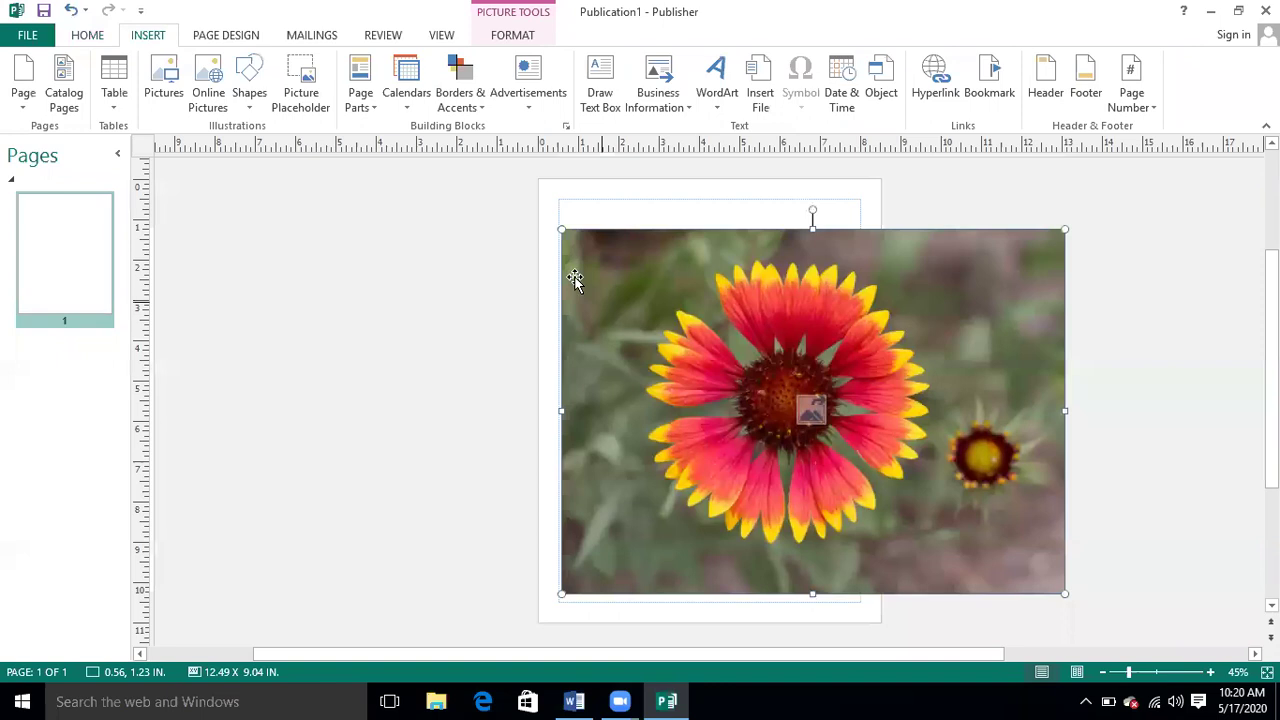
Step: Shrink the red flower picture to about 6.86 by 6.18 inches so it fits inside the page margins
{"action": "left_click_drag", "start_coordinate": [561, 231], "coordinate": [629, 287]}
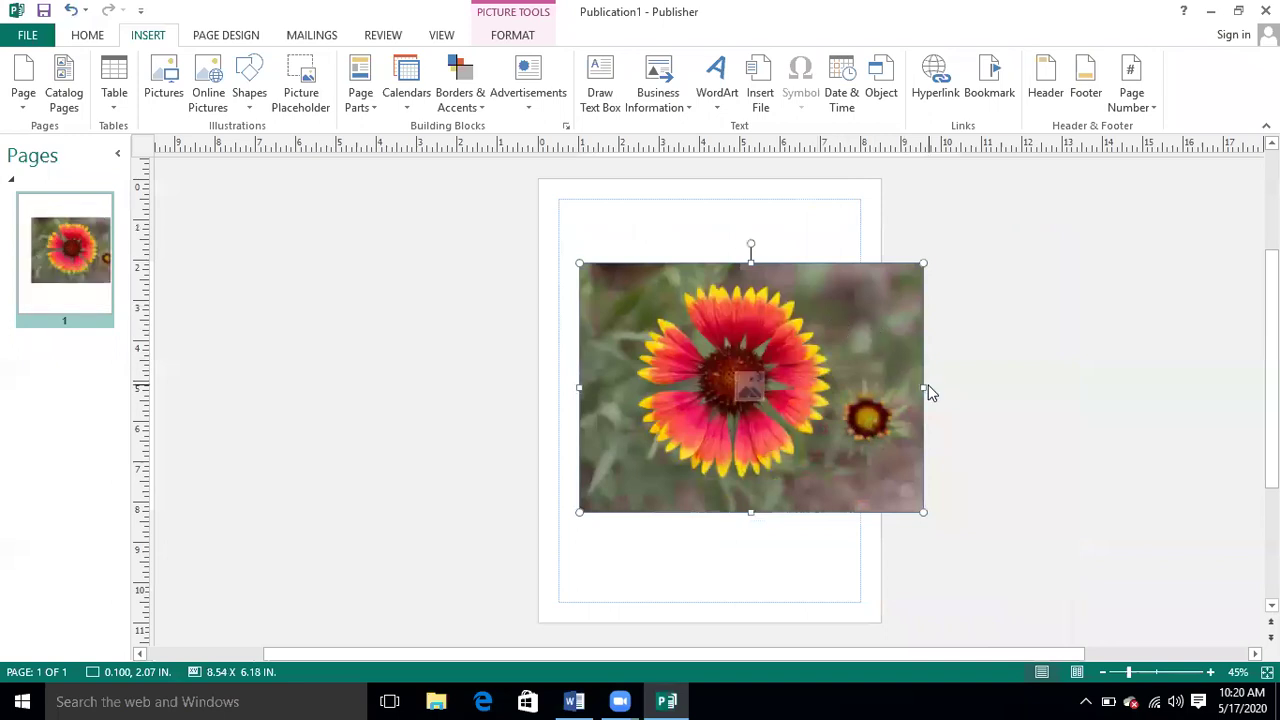
{"action": "left_click_drag", "start_coordinate": [927, 386], "coordinate": [858, 394]}
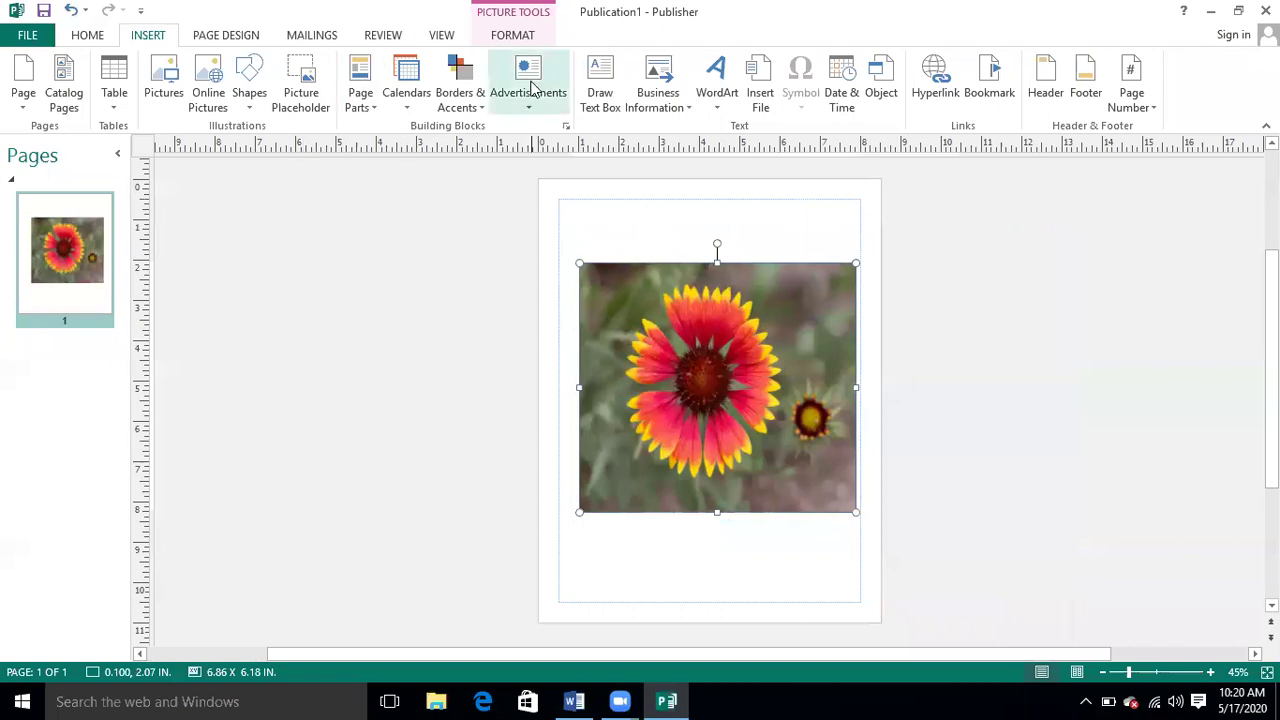
{"action": "double_click", "coordinate": [678, 283]}
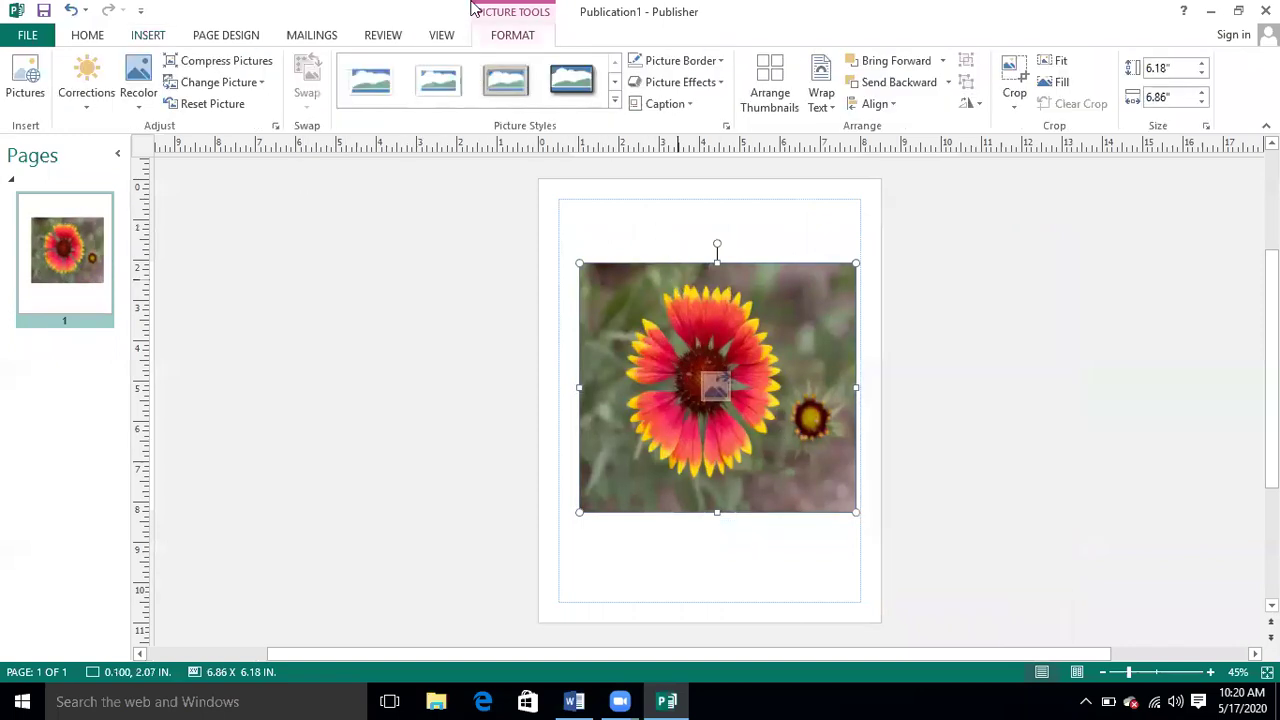
Step: Apply the Circle bevel to the red flower picture
{"action": "left_click", "coordinate": [719, 83]}
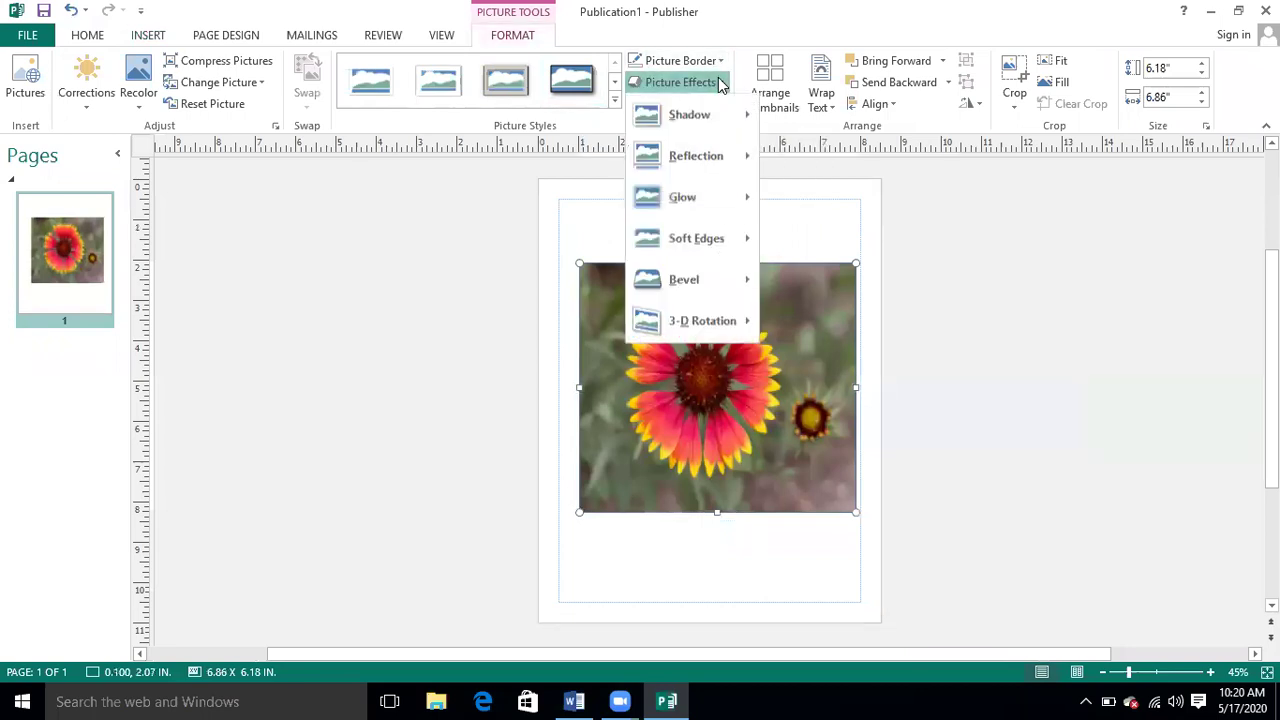
{"action": "mouse_move", "coordinate": [757, 297]}
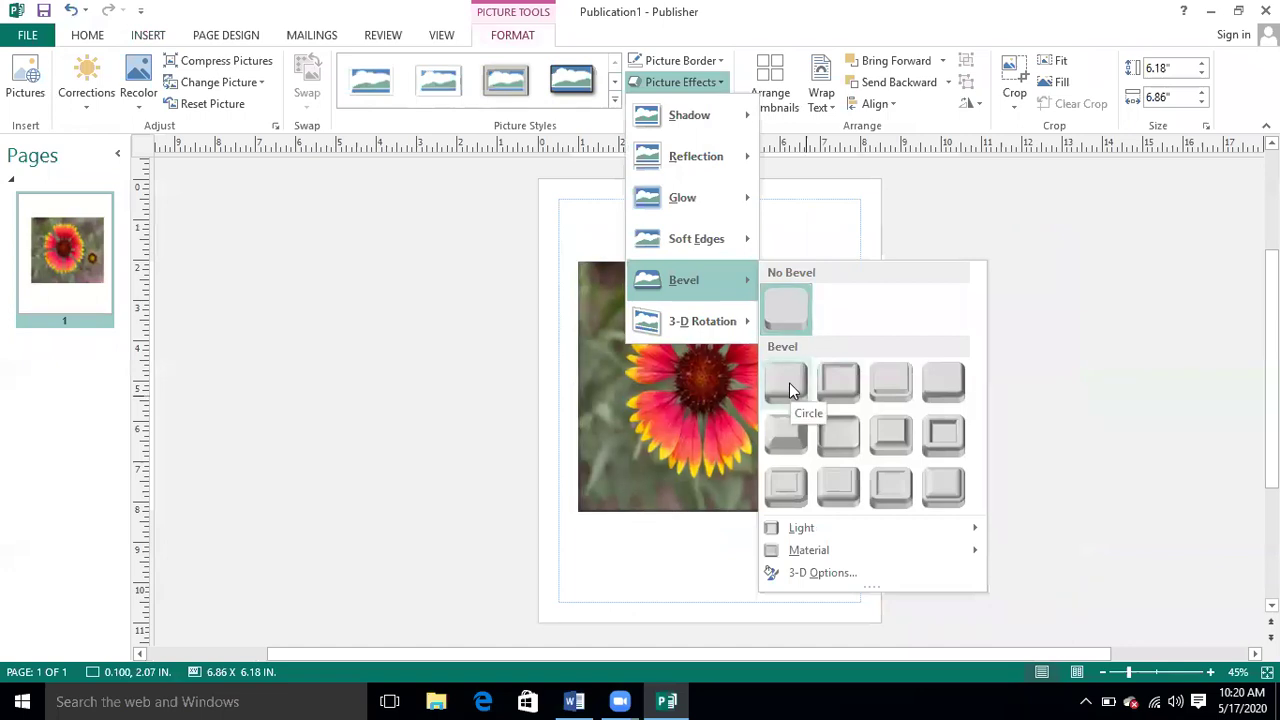
{"action": "left_click", "coordinate": [789, 382]}
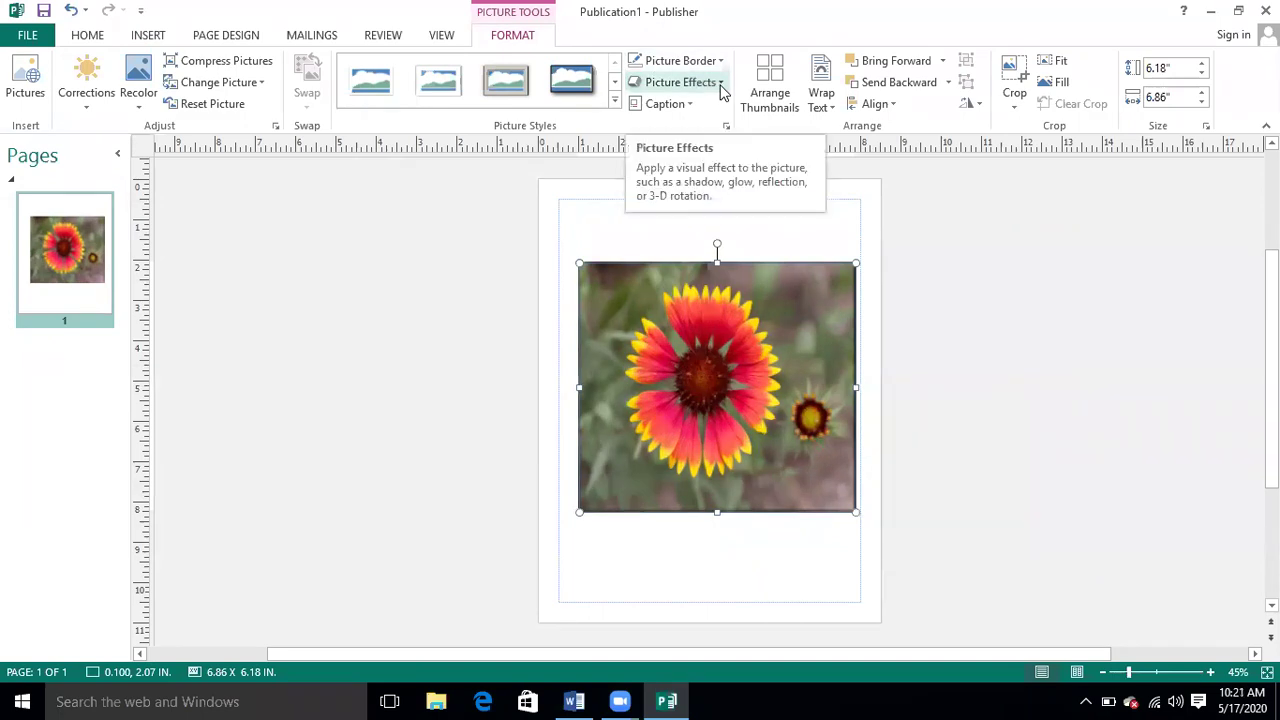
Step: Apply the last Parallel 3-D rotation preset to the red flower picture and keep the picture selected
{"action": "left_click", "coordinate": [722, 89]}
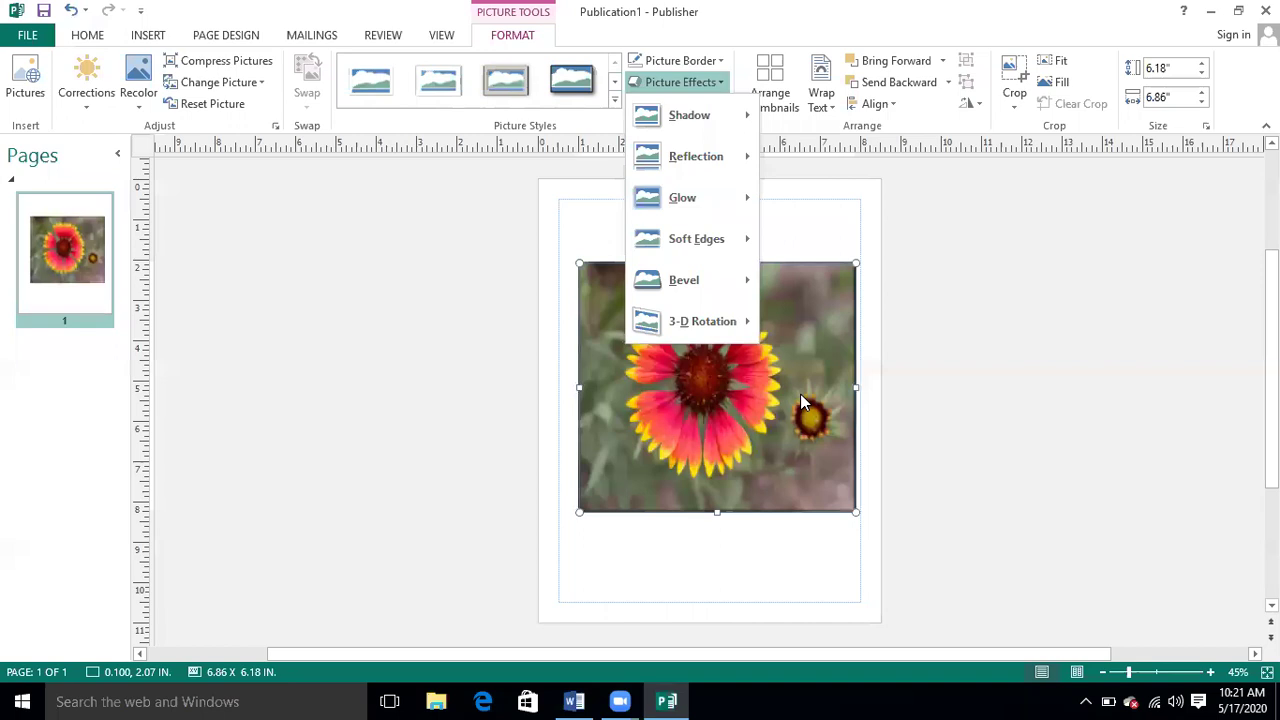
{"action": "mouse_move", "coordinate": [744, 317]}
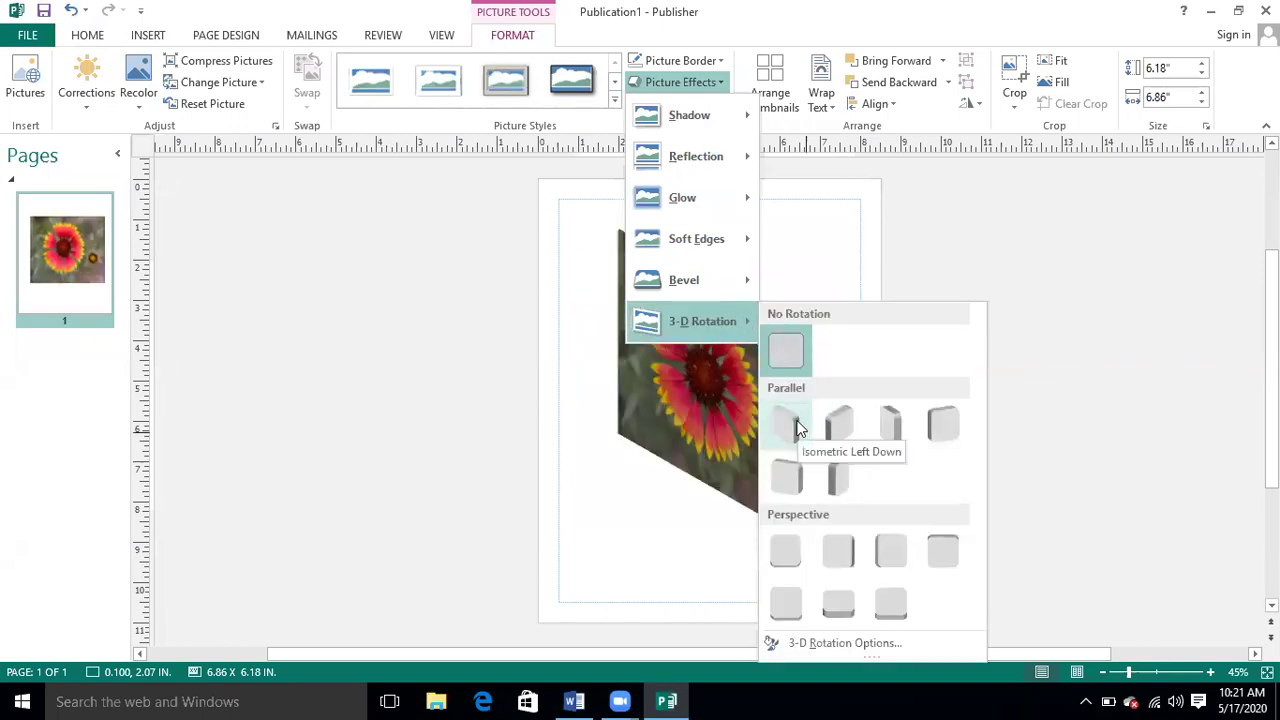
{"action": "left_click", "coordinate": [834, 476]}
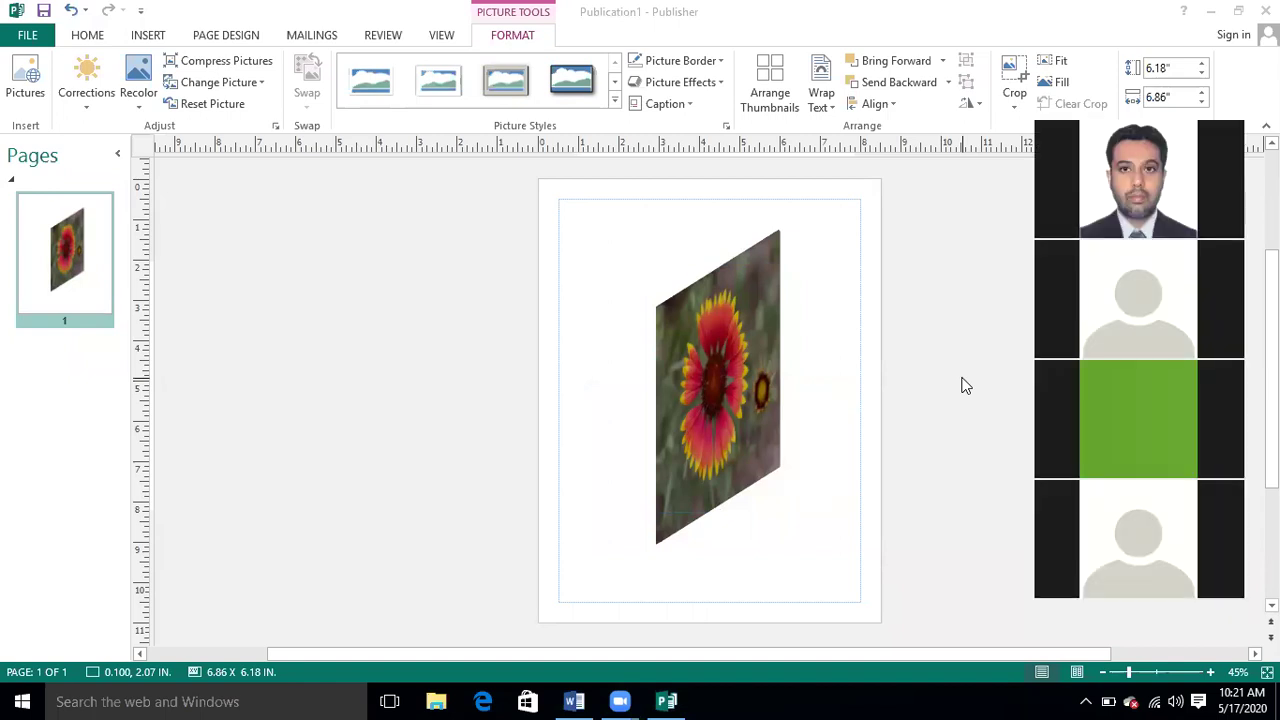
{"action": "left_click", "coordinate": [710, 388]}
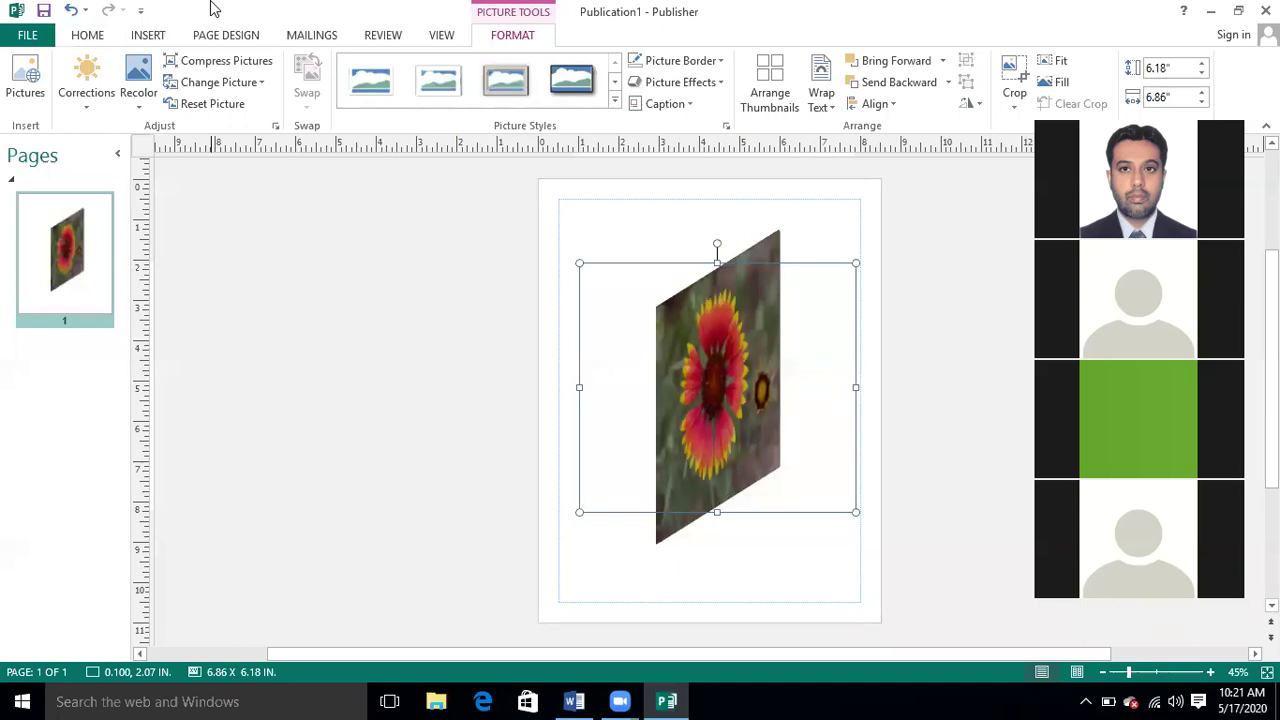
Step: Check the Compress Pictures options without compressing, and undo the flower picture's 3-D rotation and bevel
{"action": "left_click", "coordinate": [240, 66]}
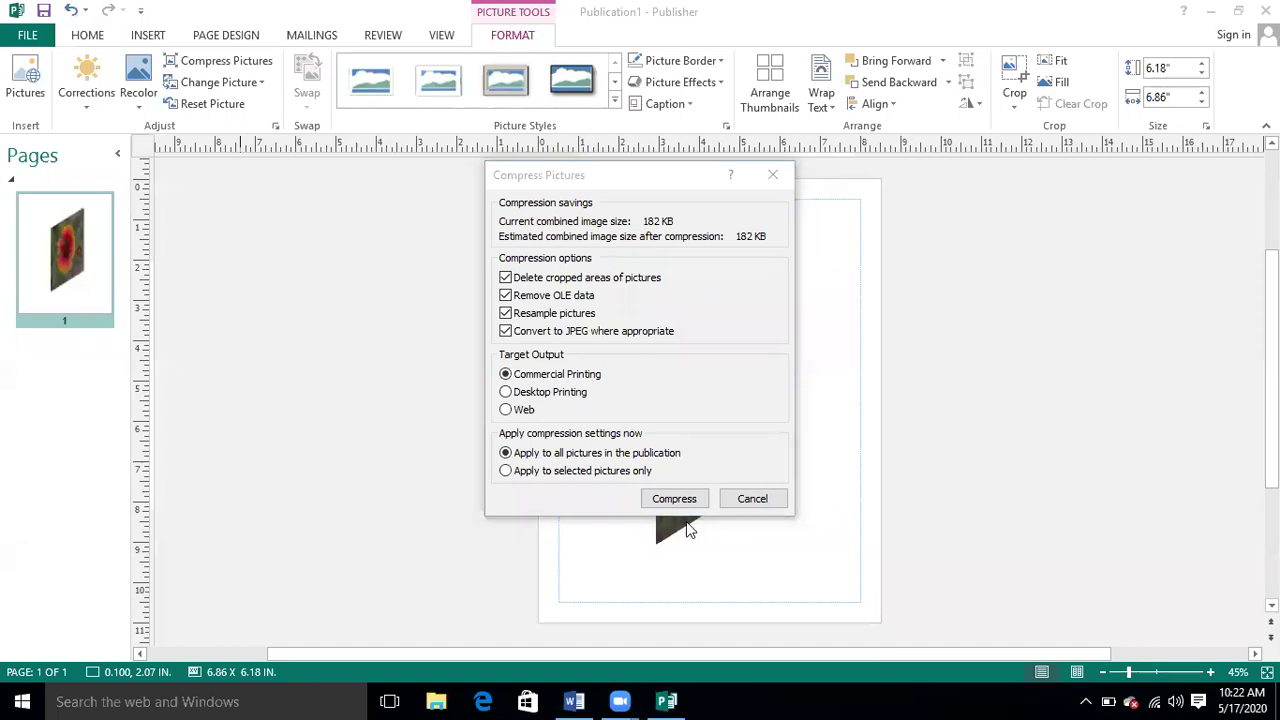
{"action": "left_click", "coordinate": [750, 498]}
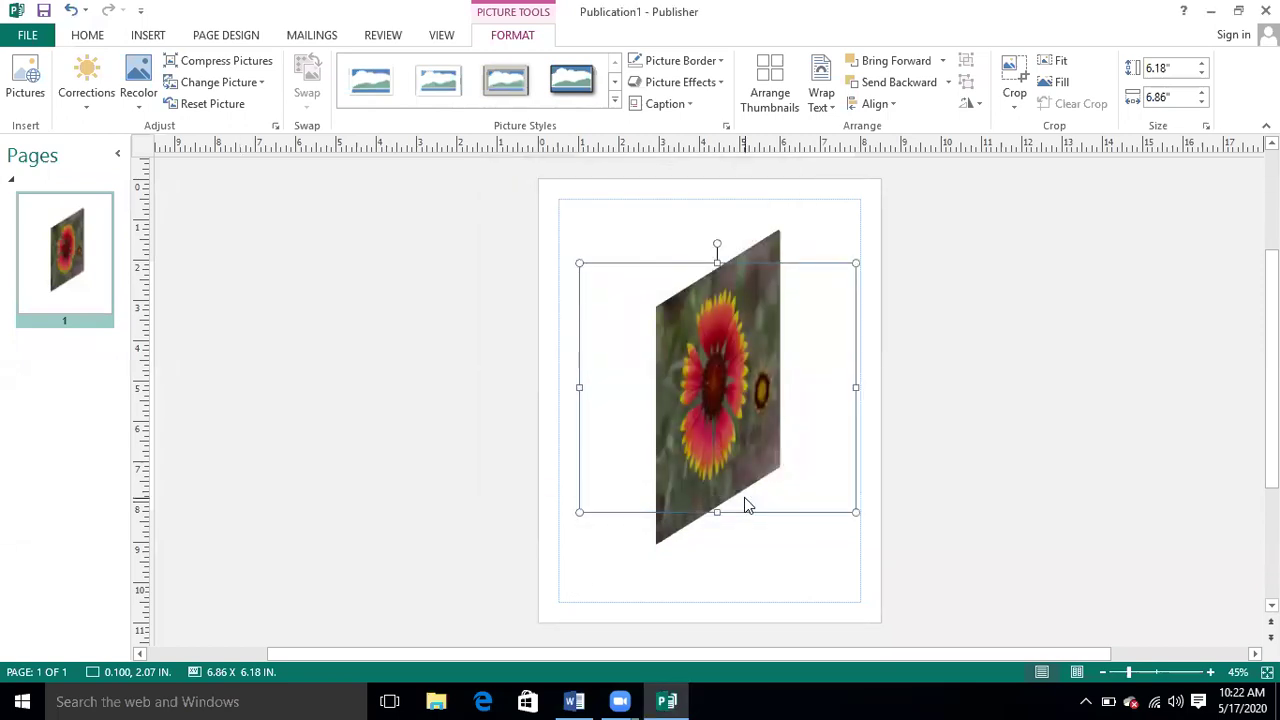
{"action": "key", "text": "ctrl+z"}
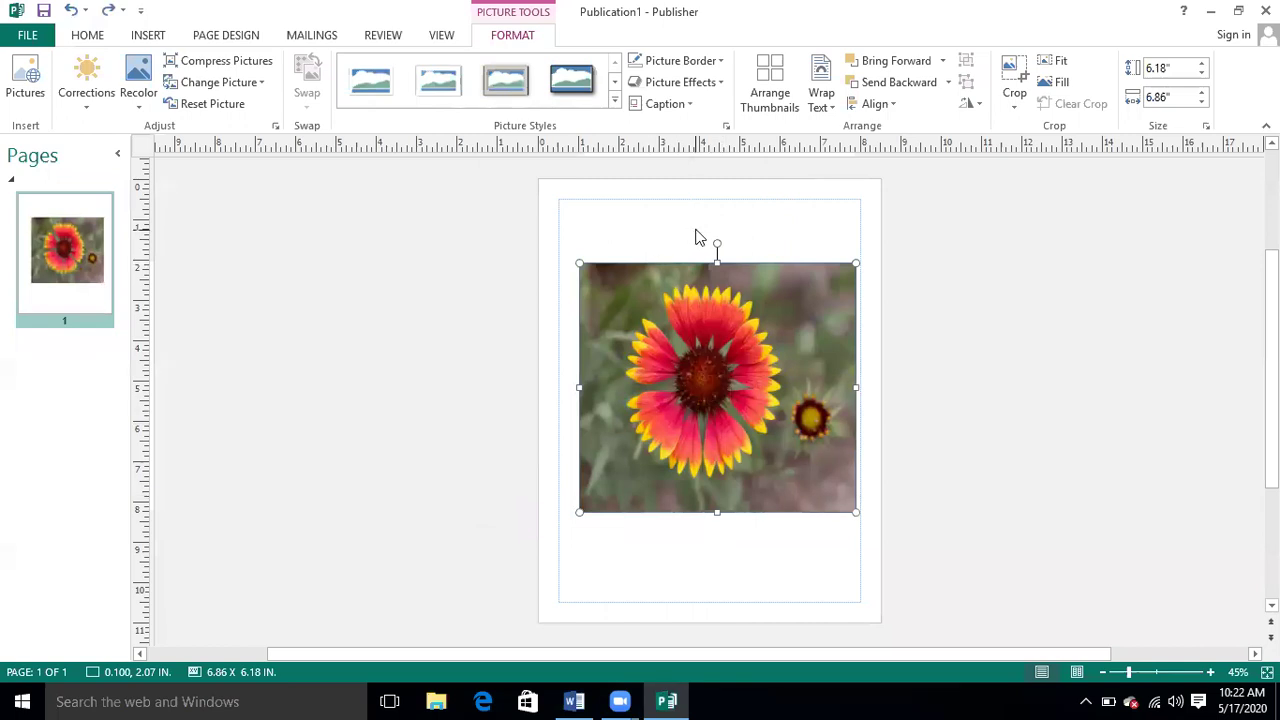
Step: Apply the last bevel preset to the red flower picture and shrink it to about 5.84 by 5.26 inches
{"action": "left_click", "coordinate": [722, 83]}
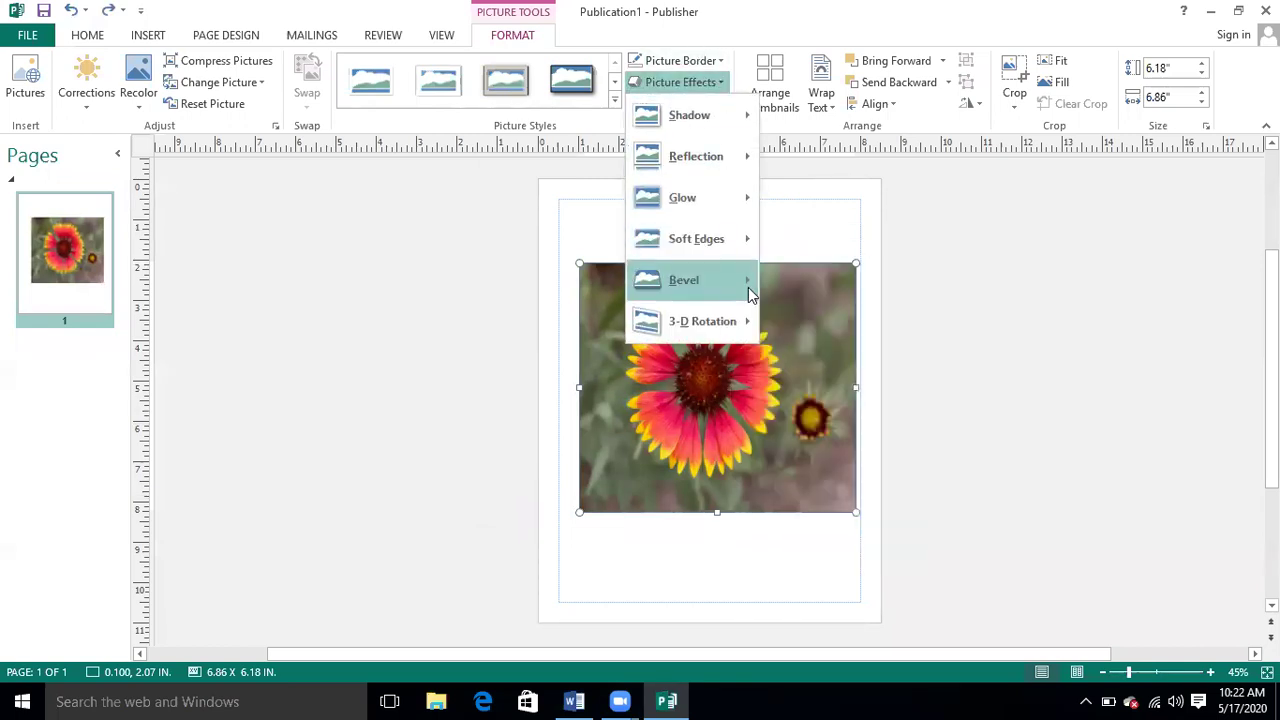
{"action": "mouse_move", "coordinate": [751, 291]}
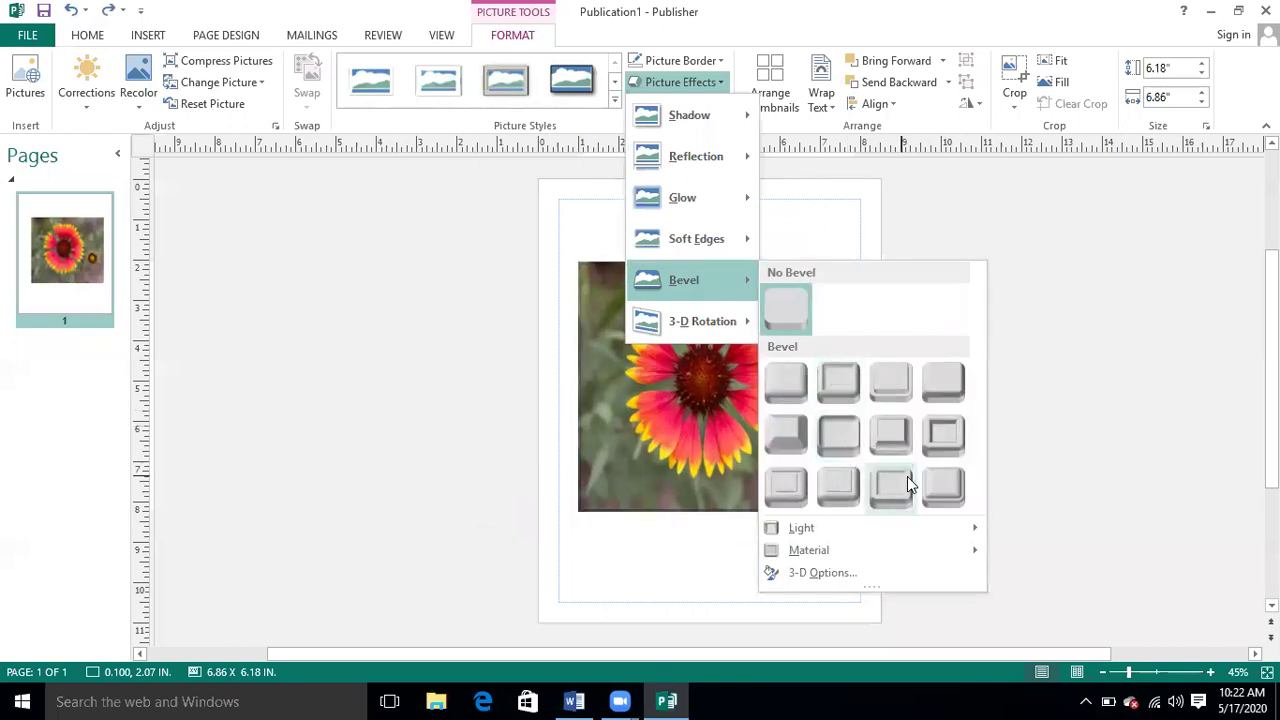
{"action": "left_click", "coordinate": [943, 486]}
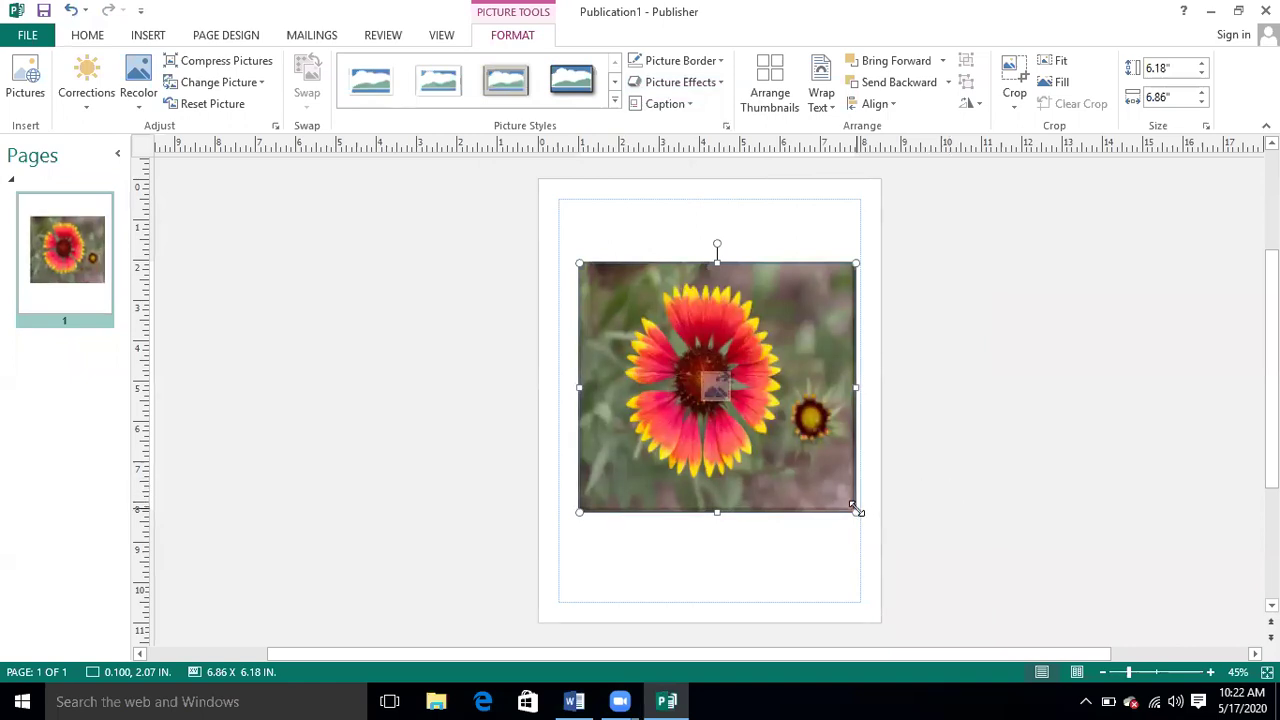
{"action": "left_click_drag", "start_coordinate": [856, 511], "coordinate": [814, 453]}
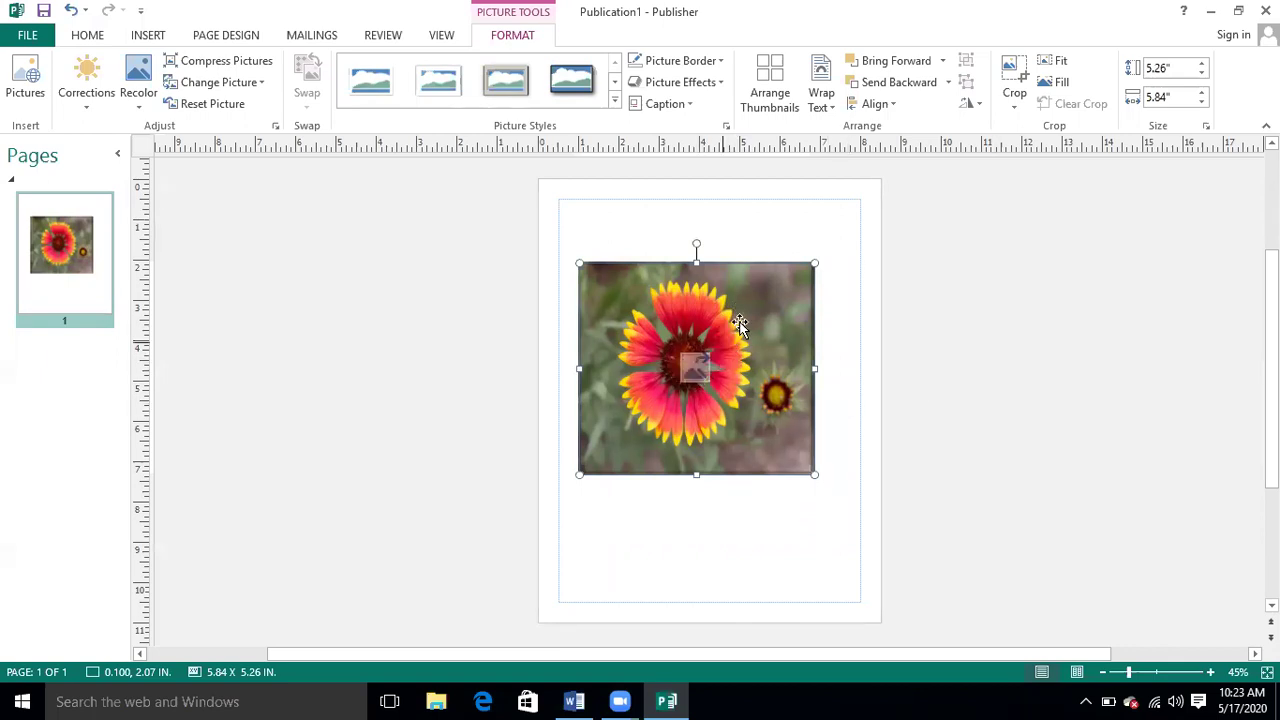
Step: Examine the 3-D Rotation and Soft Edges presets available for the red flower picture without applying any
{"action": "left_click", "coordinate": [717, 91]}
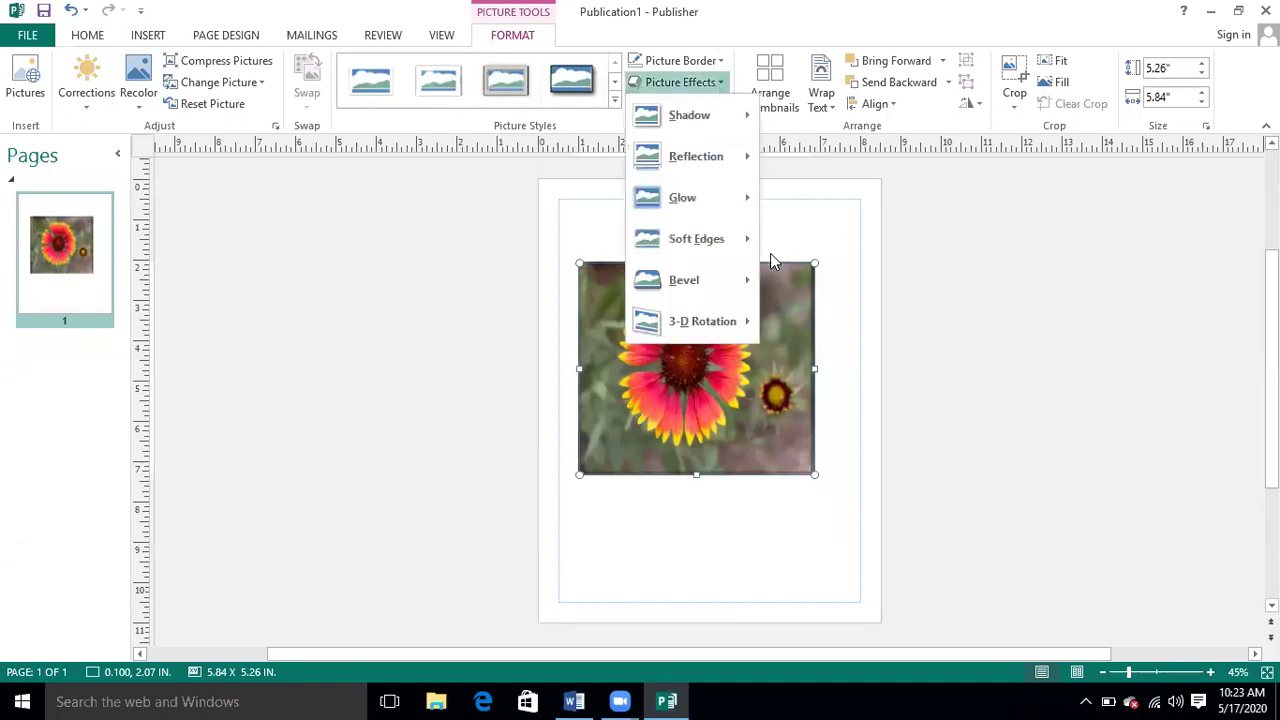
{"action": "mouse_move", "coordinate": [733, 336]}
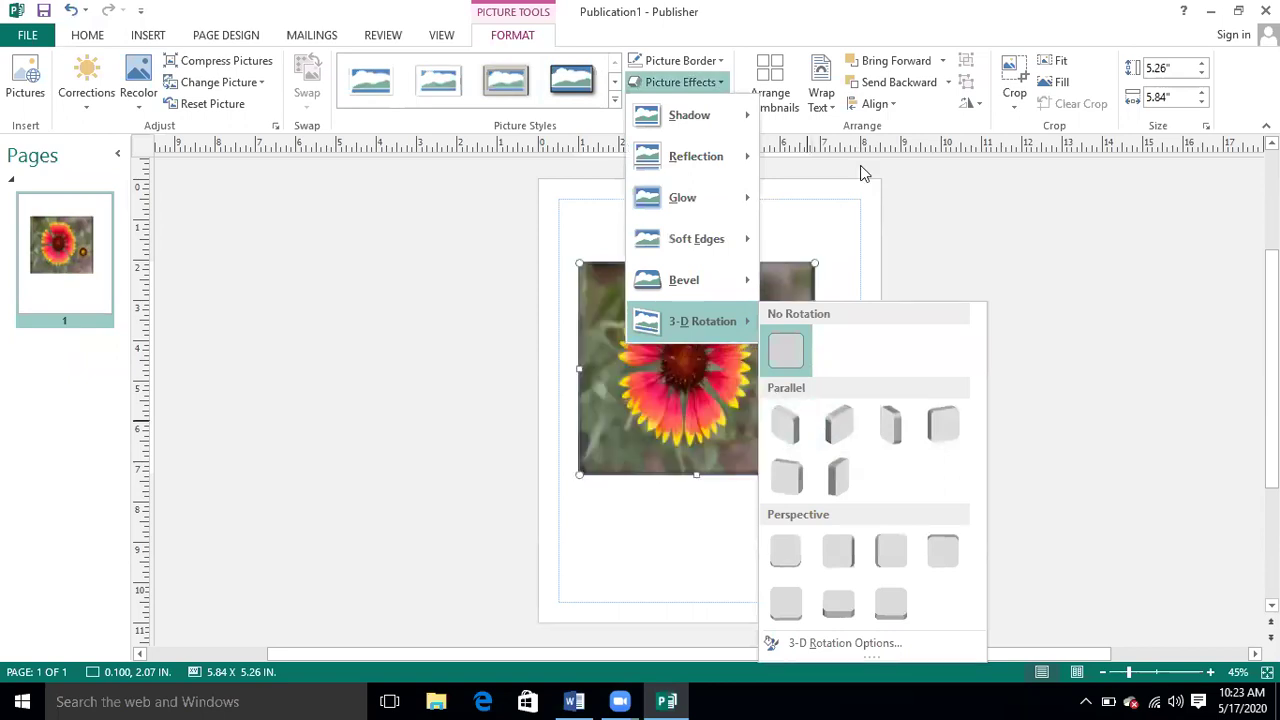
{"action": "left_click", "coordinate": [864, 212]}
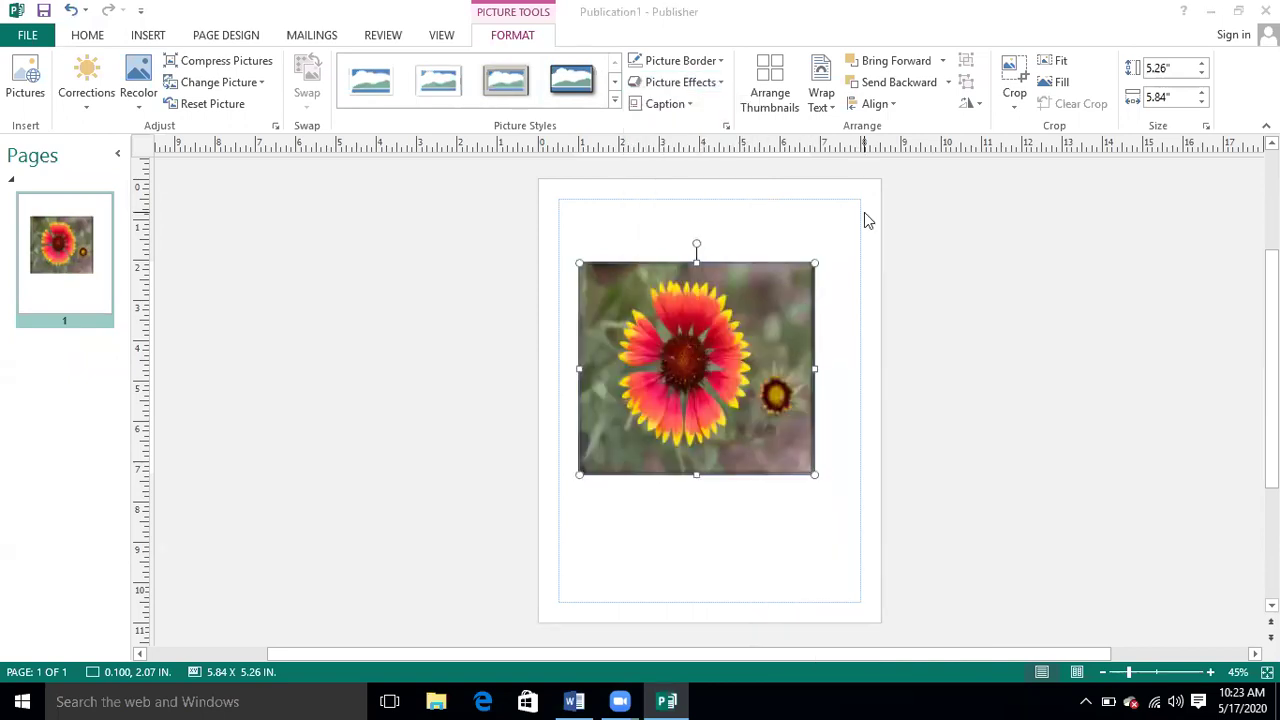
{"action": "left_click", "coordinate": [722, 84]}
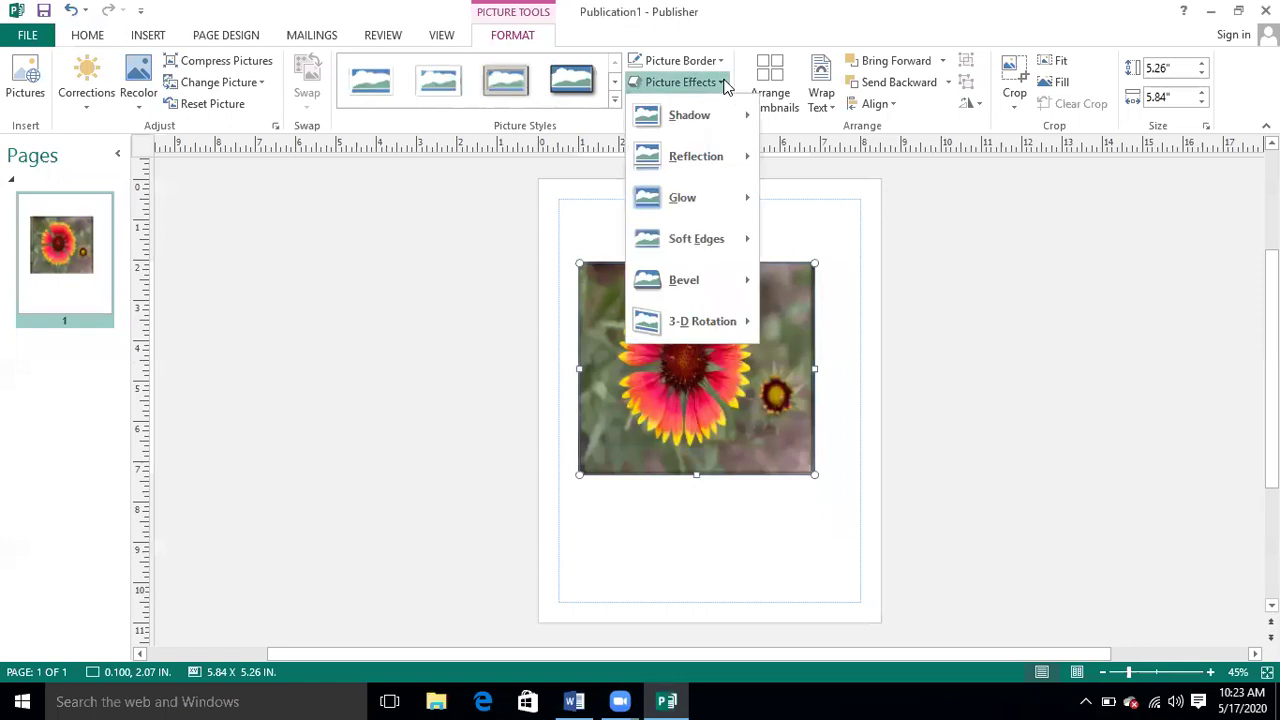
{"action": "mouse_move", "coordinate": [718, 240]}
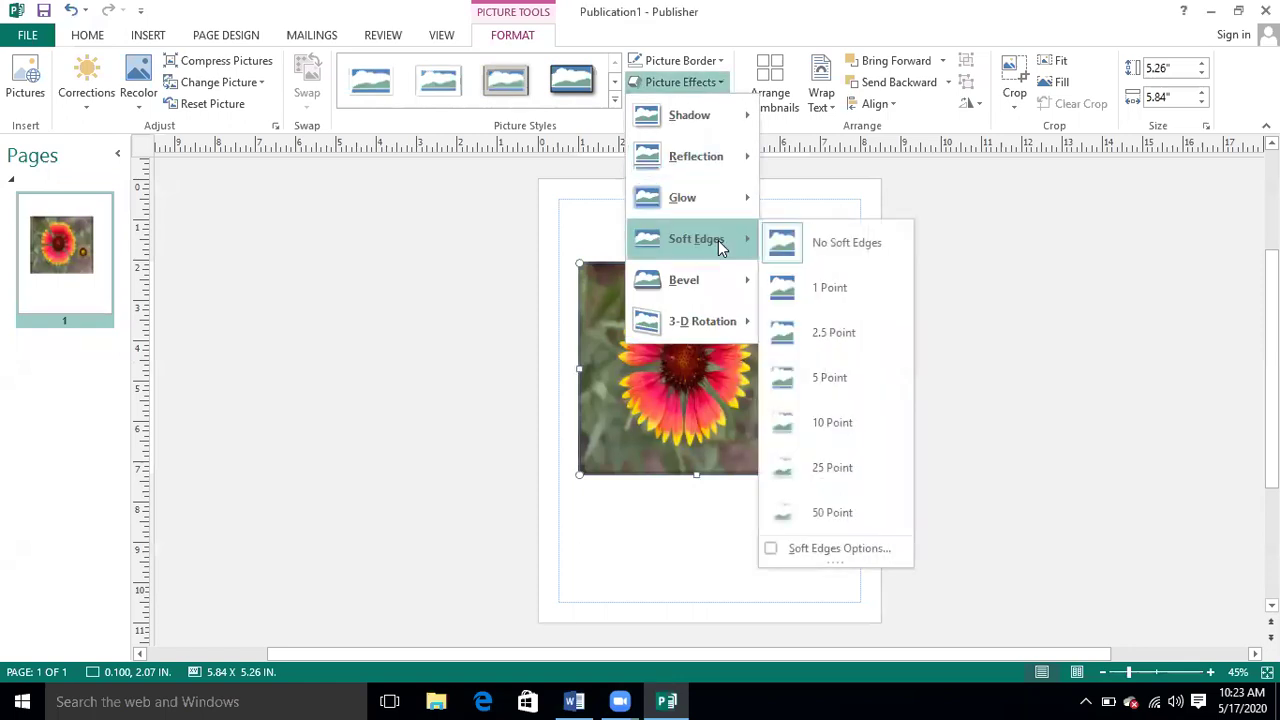
{"action": "mouse_move", "coordinate": [749, 320]}
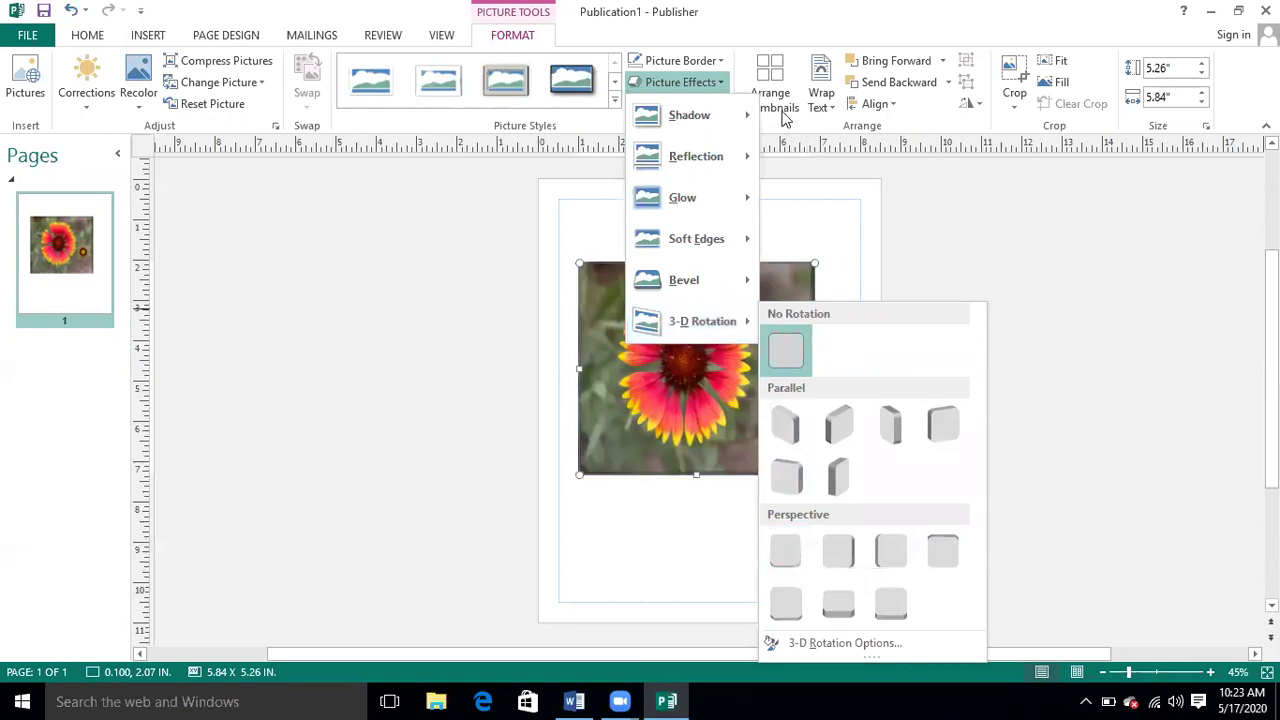
{"action": "left_click", "coordinate": [815, 224]}
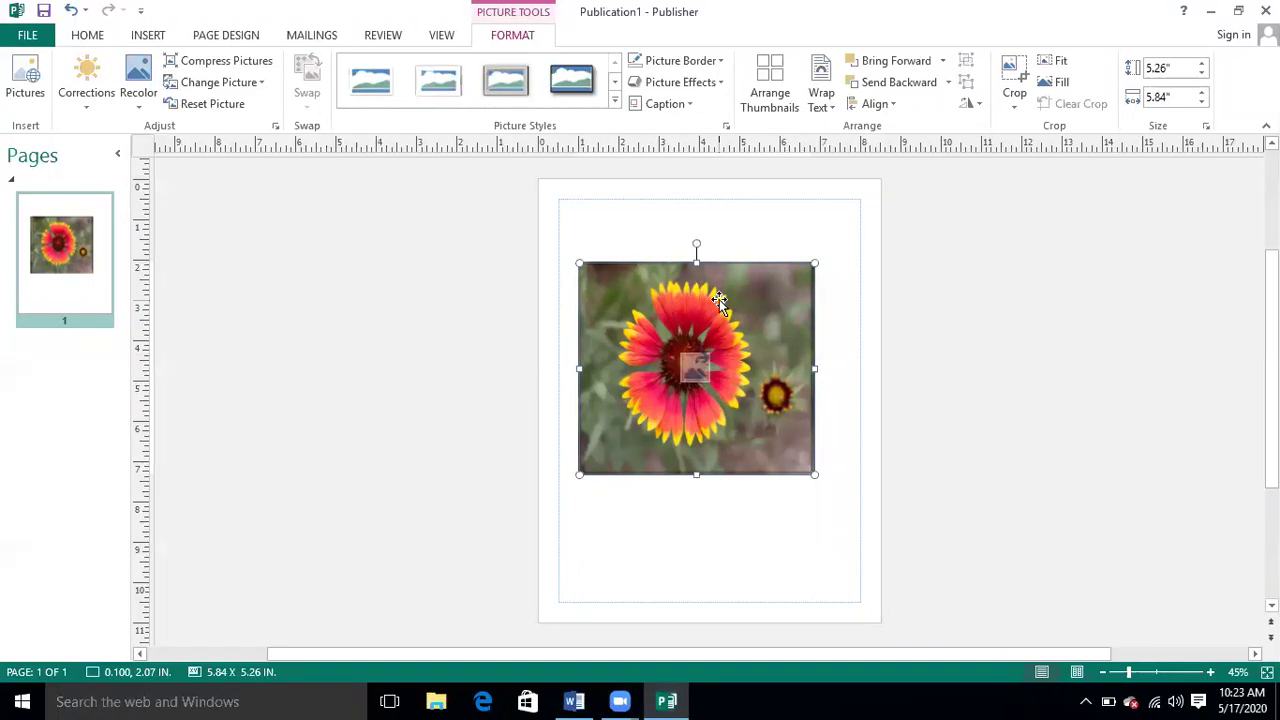
Step: Arrange the red flower picture as a thumbnail beside the page, and place it at the page's upper-left margin corner
{"action": "left_click", "coordinate": [766, 73]}
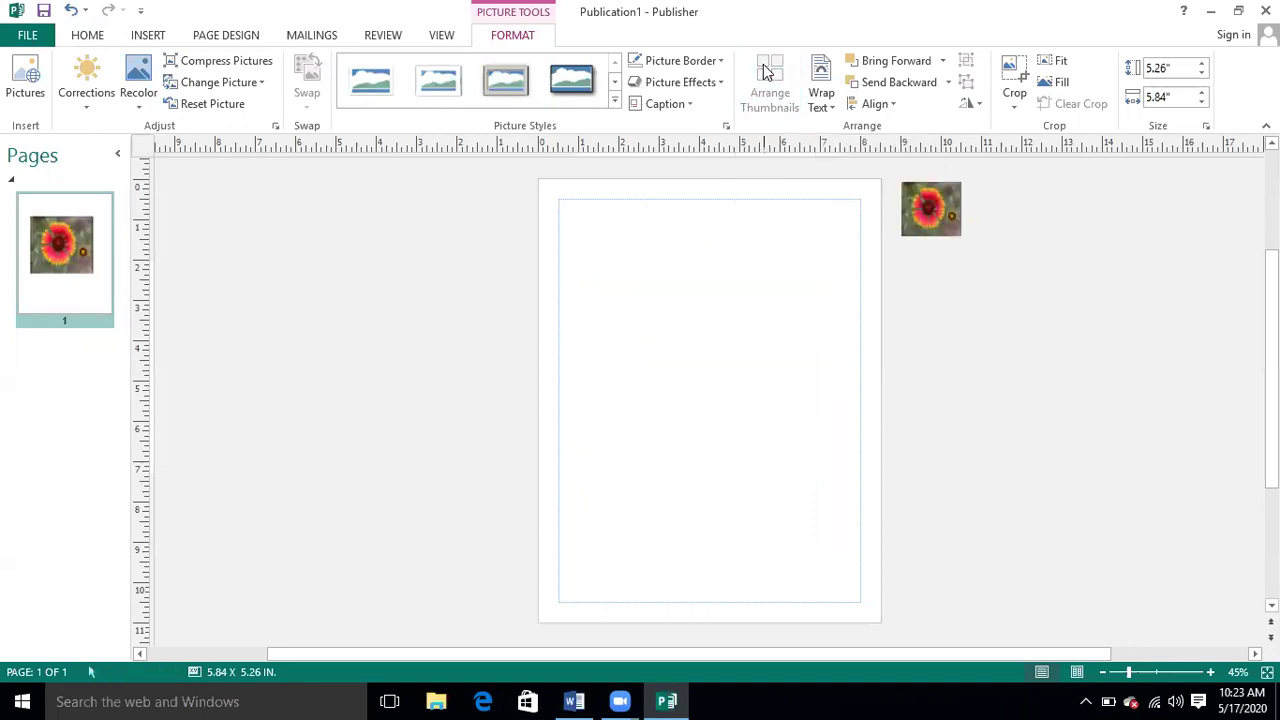
{"action": "left_click", "coordinate": [919, 220]}
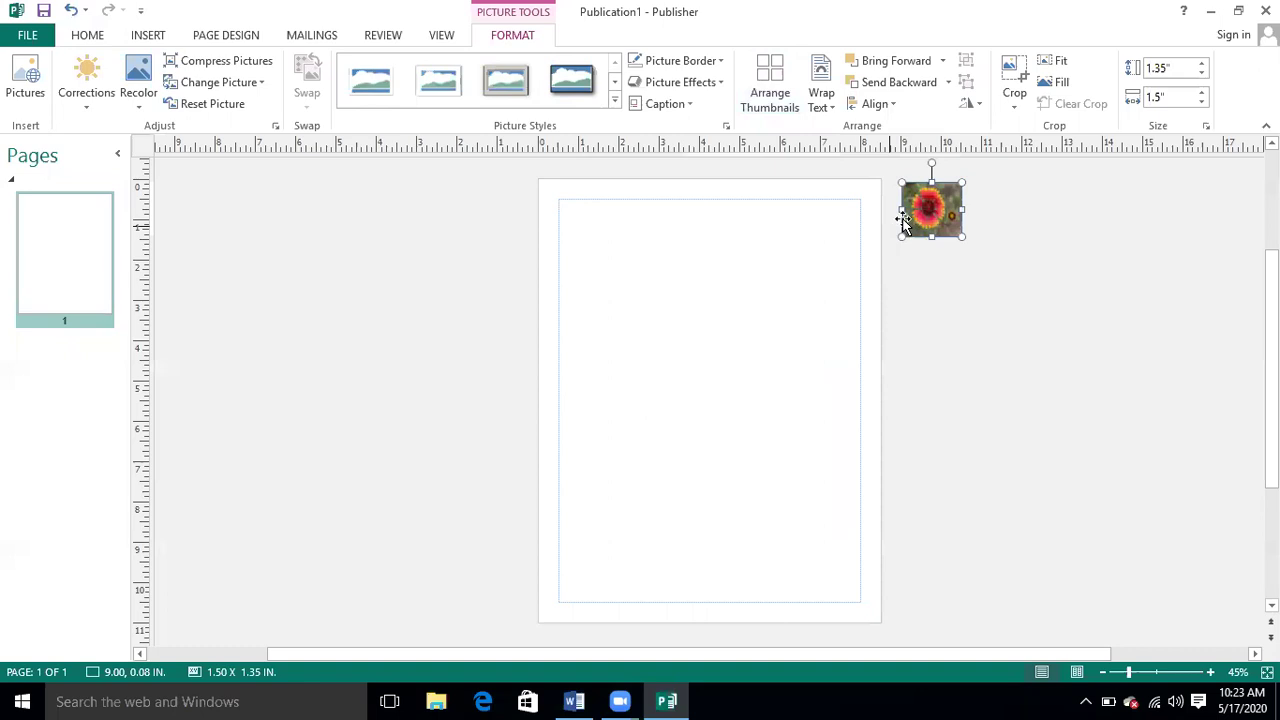
{"action": "left_click_drag", "start_coordinate": [912, 218], "coordinate": [569, 232]}
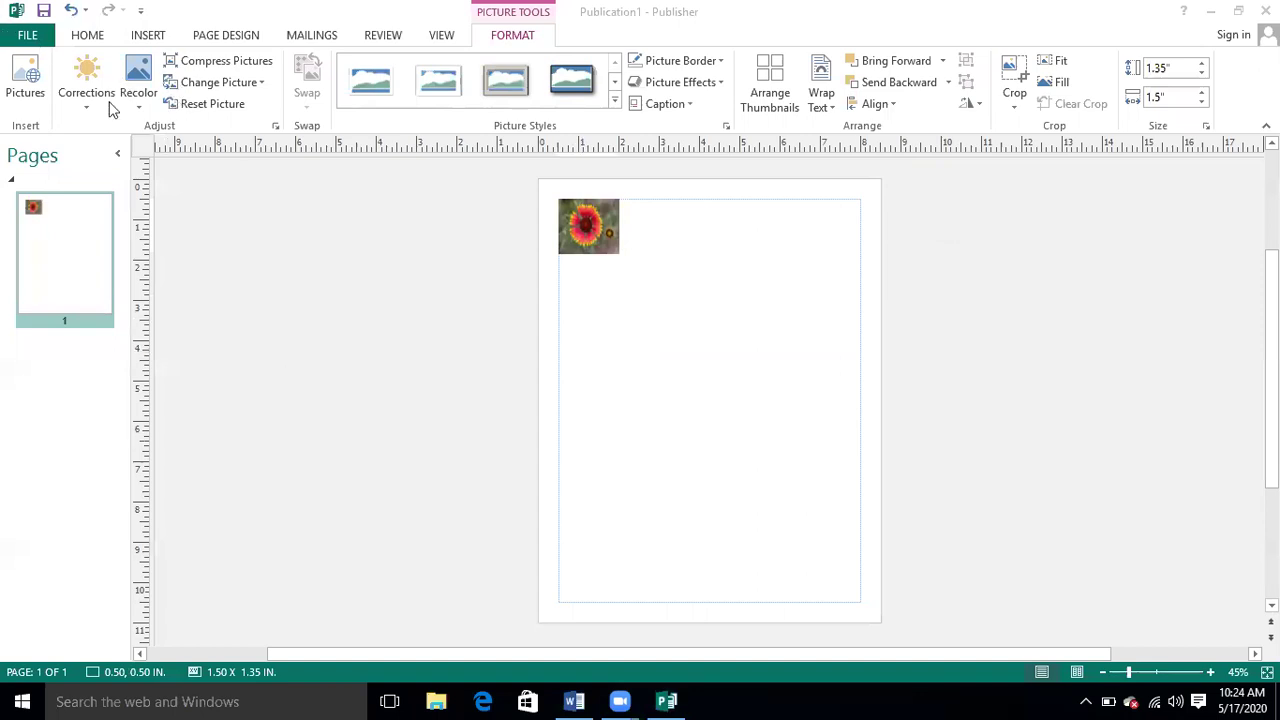
Step: Search Bing for online pictures of "flower" to insert into the publication
{"action": "left_click", "coordinate": [160, 40]}
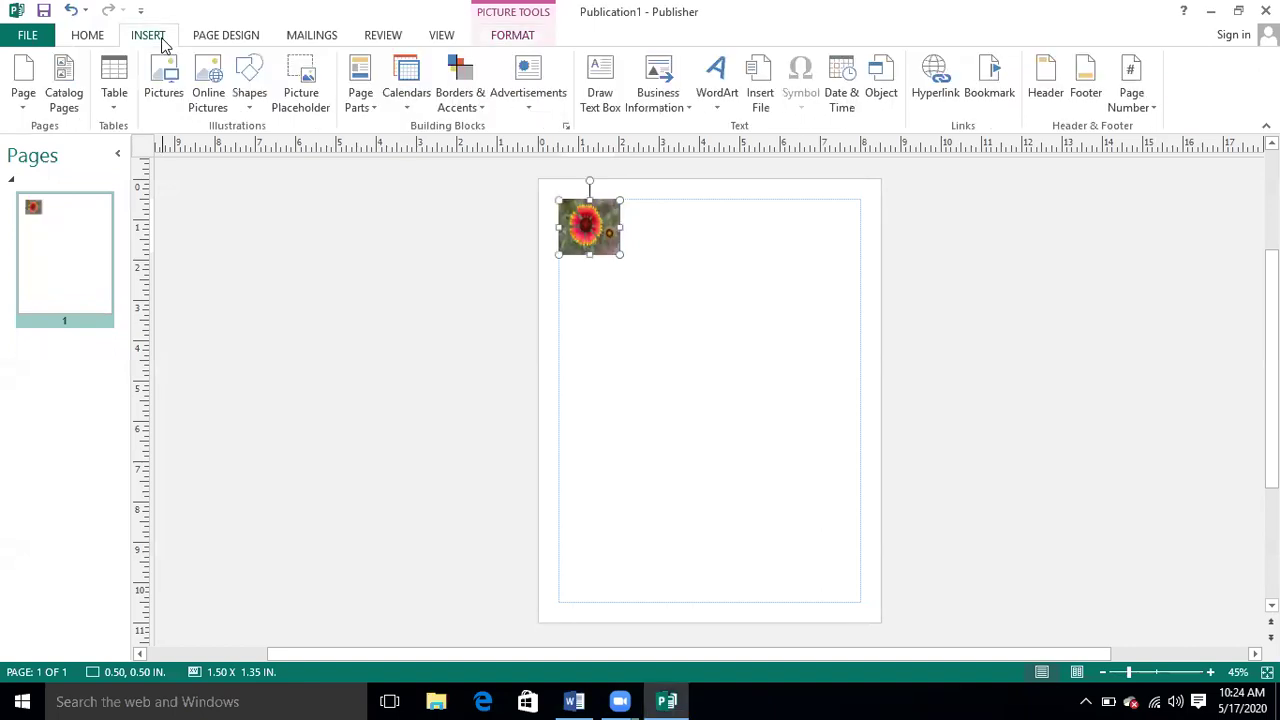
{"action": "left_click", "coordinate": [212, 100]}
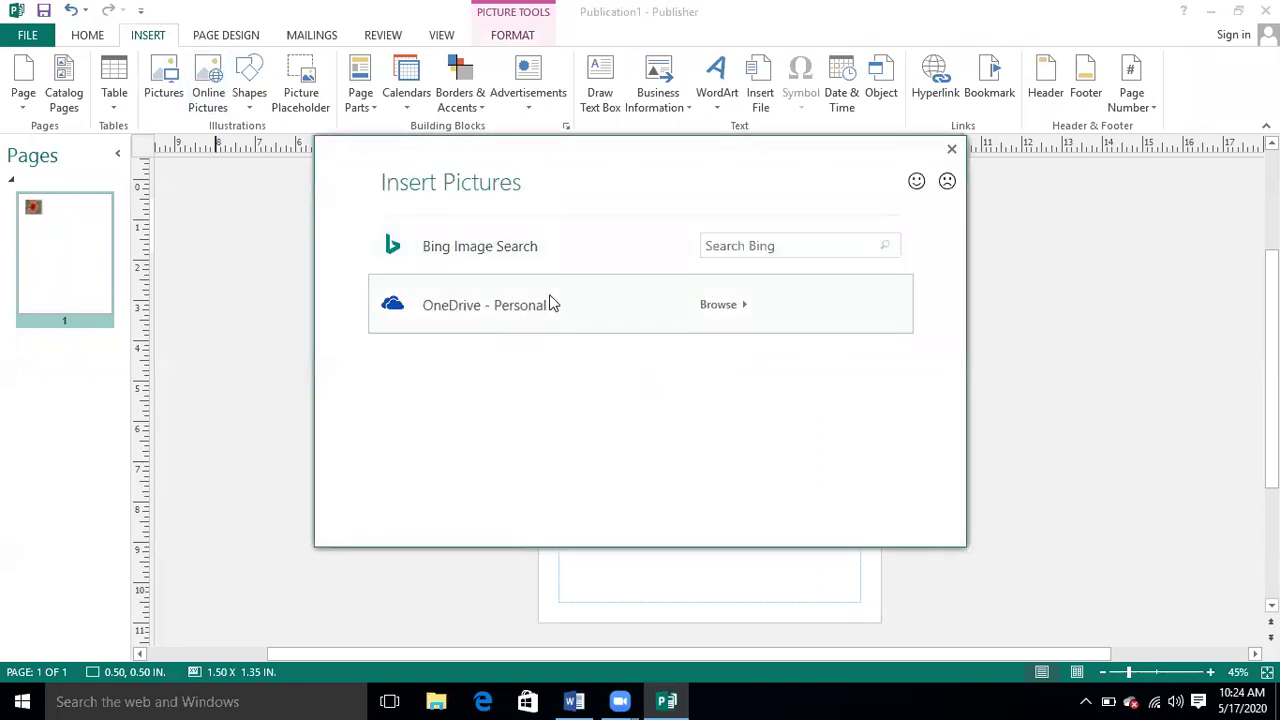
{"action": "left_click", "coordinate": [742, 246]}
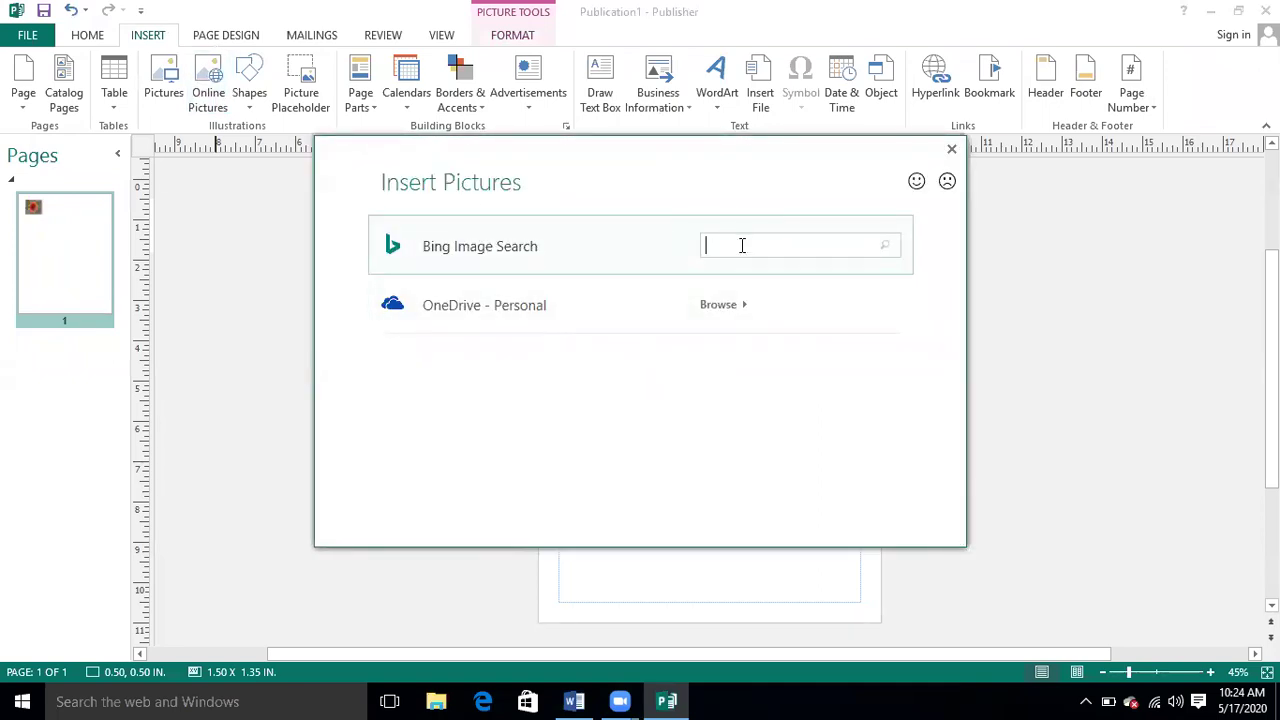
{"action": "type", "text": "flower"}
{"action": "key", "text": "Return"}
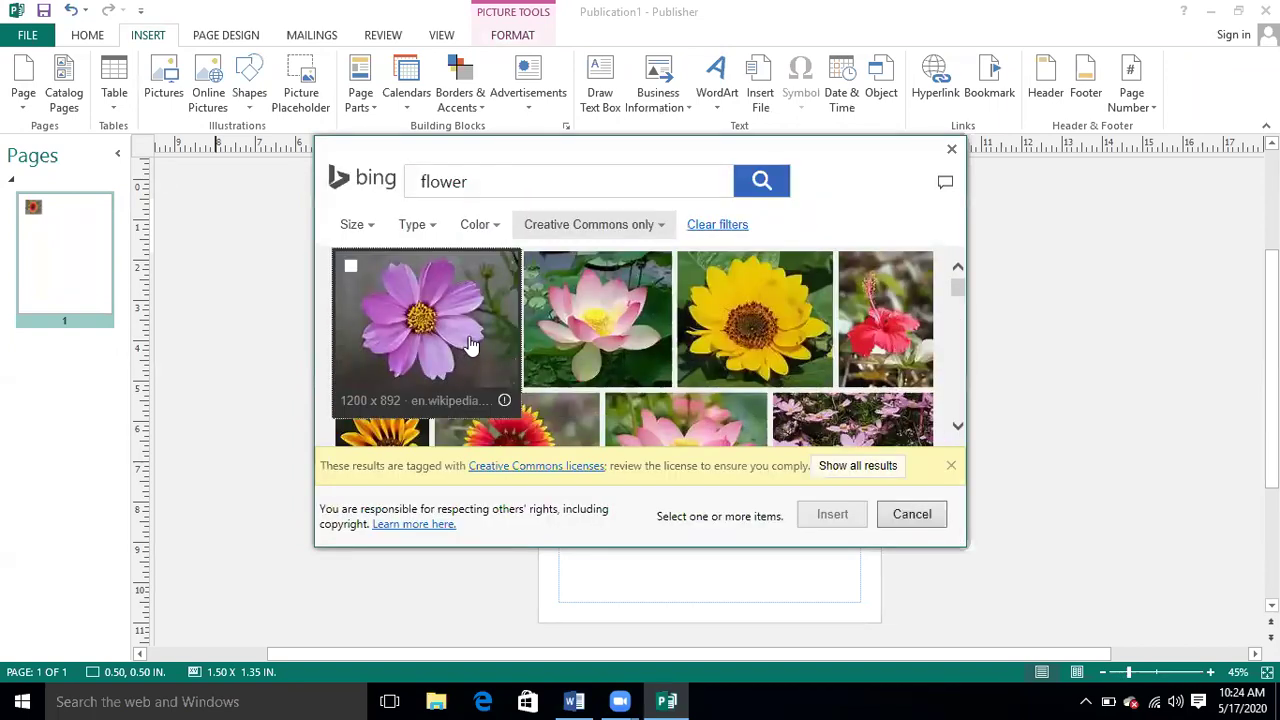
Step: Insert the purple flower, pink lotus and red hibiscus pictures as thumbnails beside the page, and select the hibiscus
{"action": "left_click", "coordinate": [647, 290]}
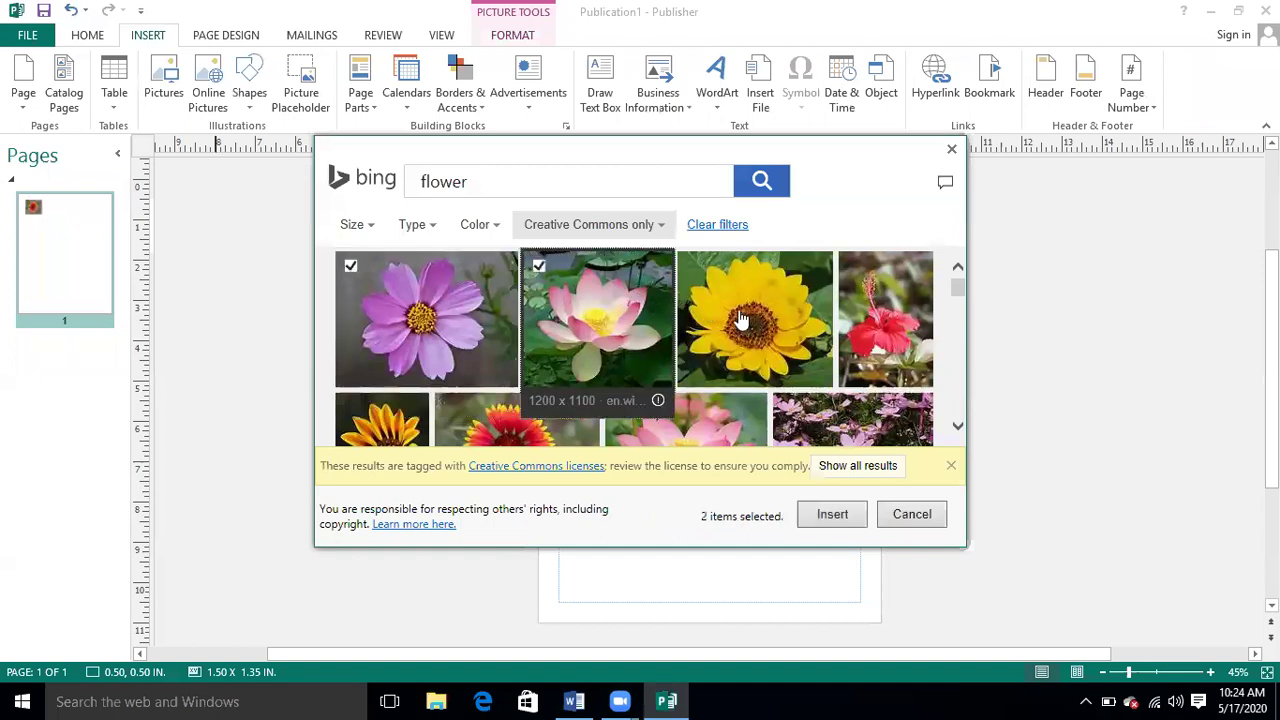
{"action": "left_click", "coordinate": [857, 371]}
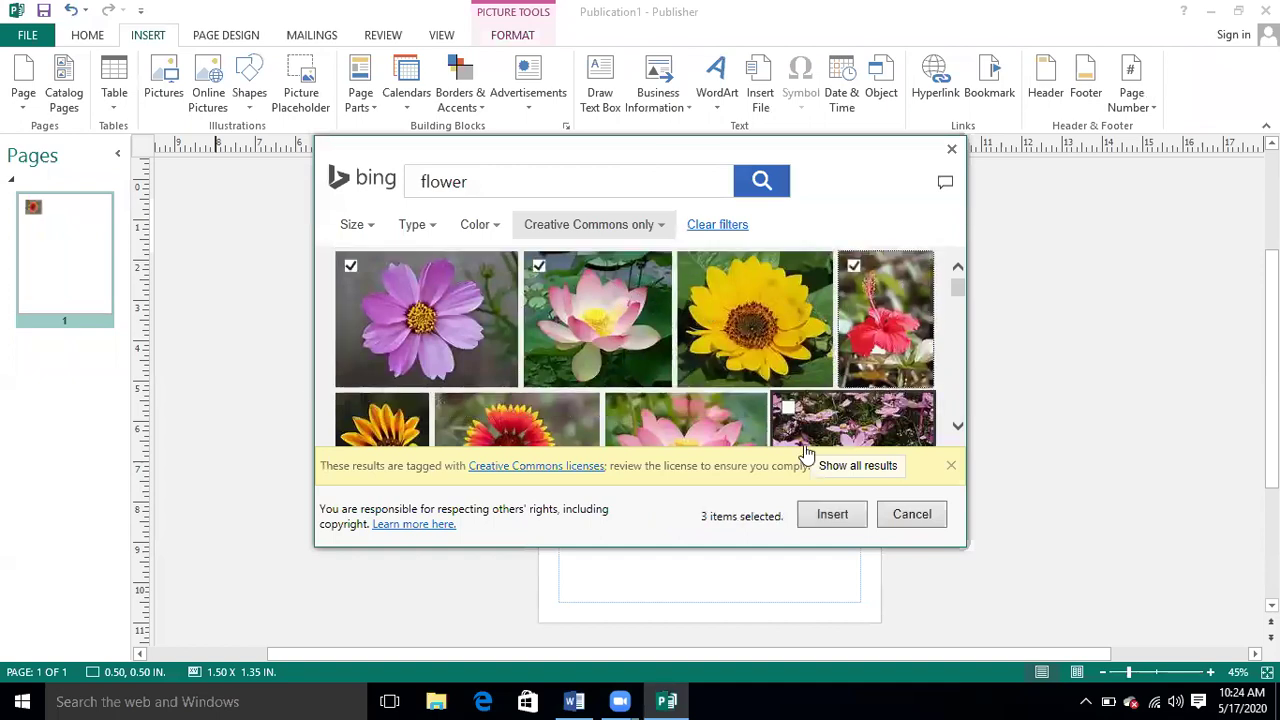
{"action": "left_click", "coordinate": [820, 522]}
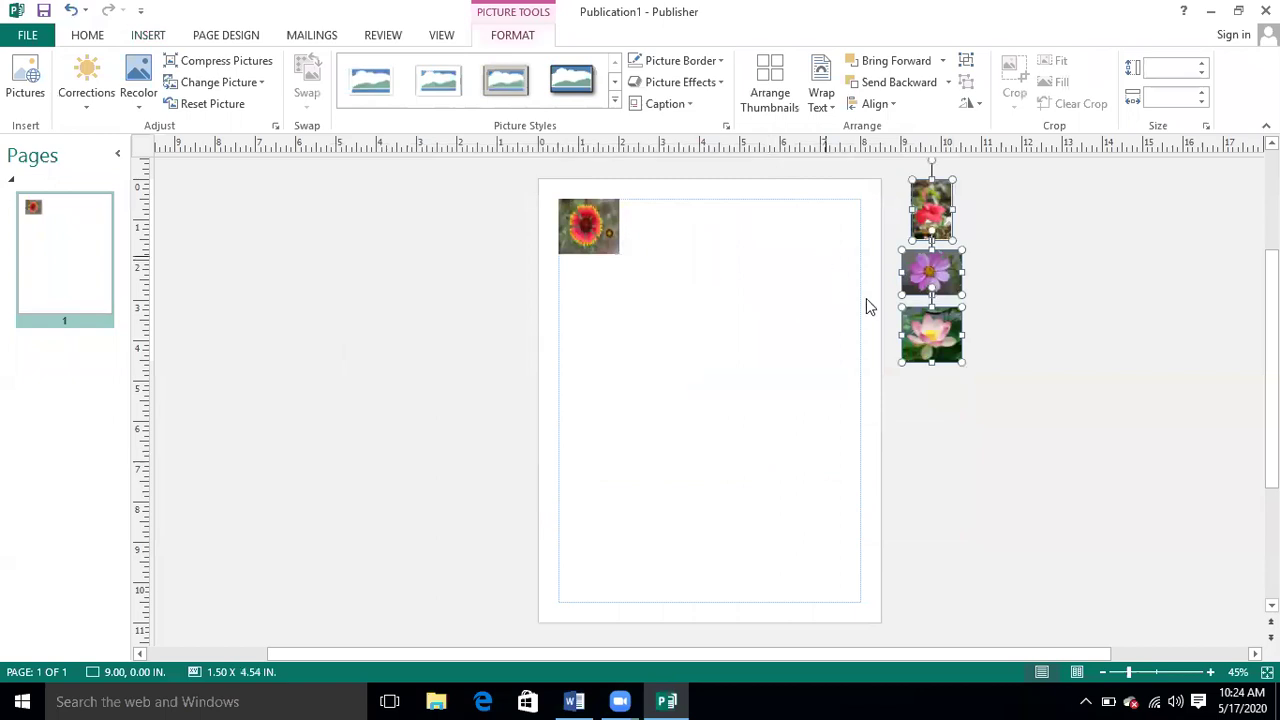
{"action": "left_click", "coordinate": [793, 88]}
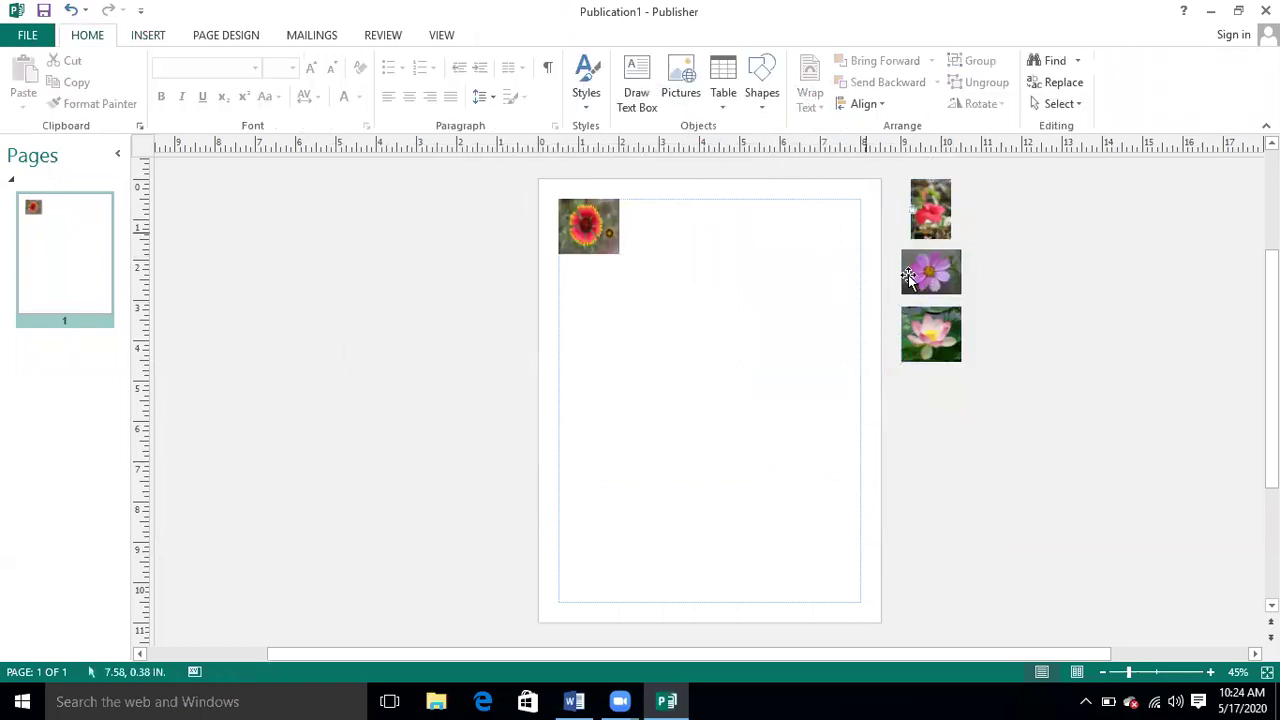
{"action": "left_click", "coordinate": [928, 220]}
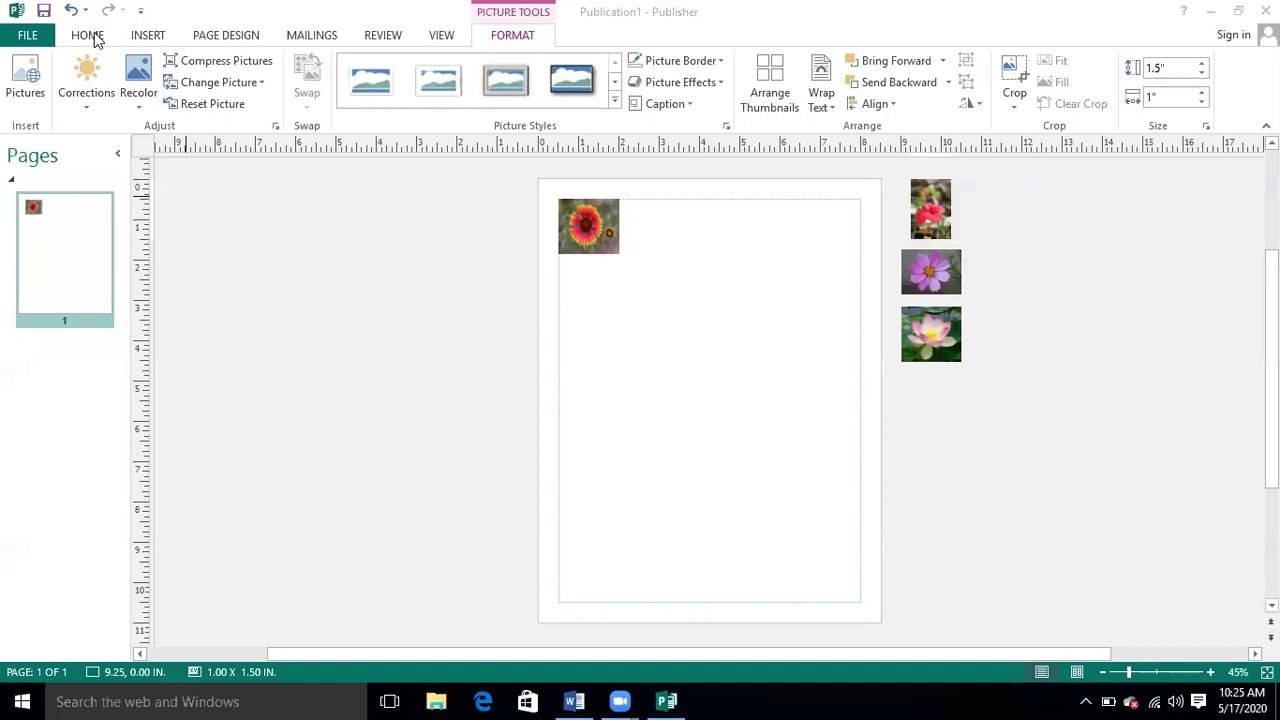
{"action": "left_click", "coordinate": [148, 36]}
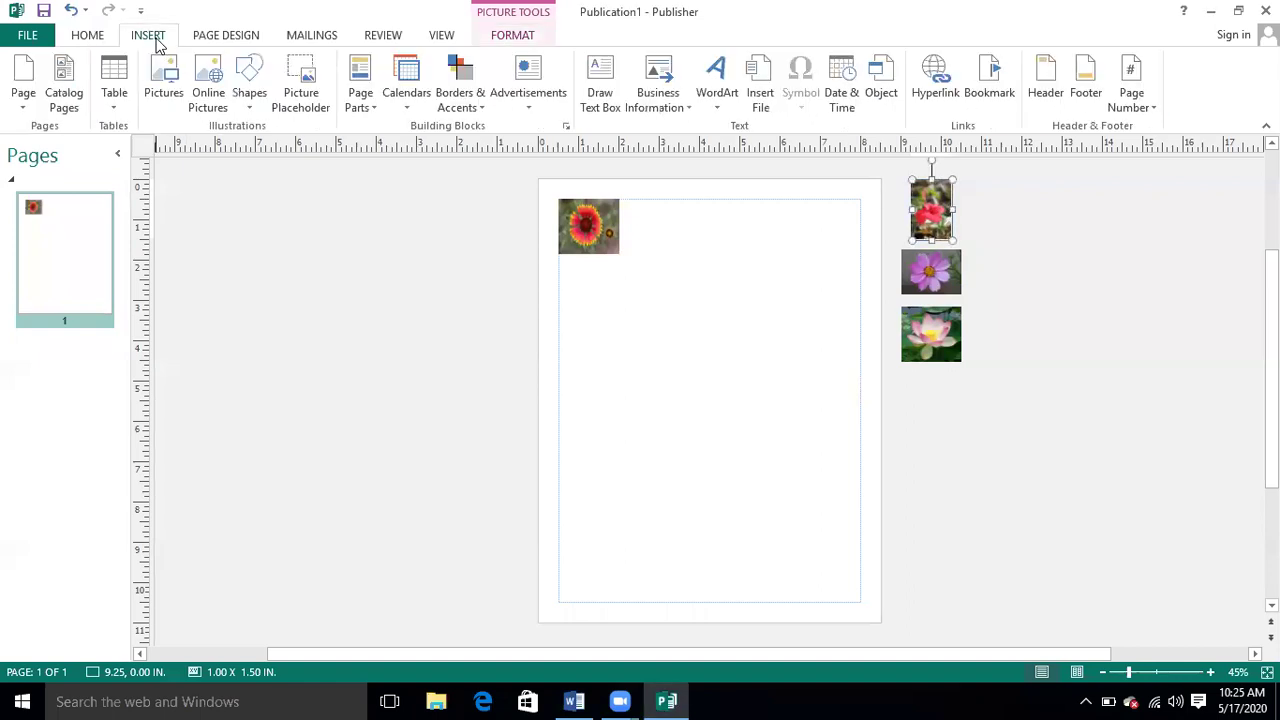
{"action": "left_click", "coordinate": [207, 91]}
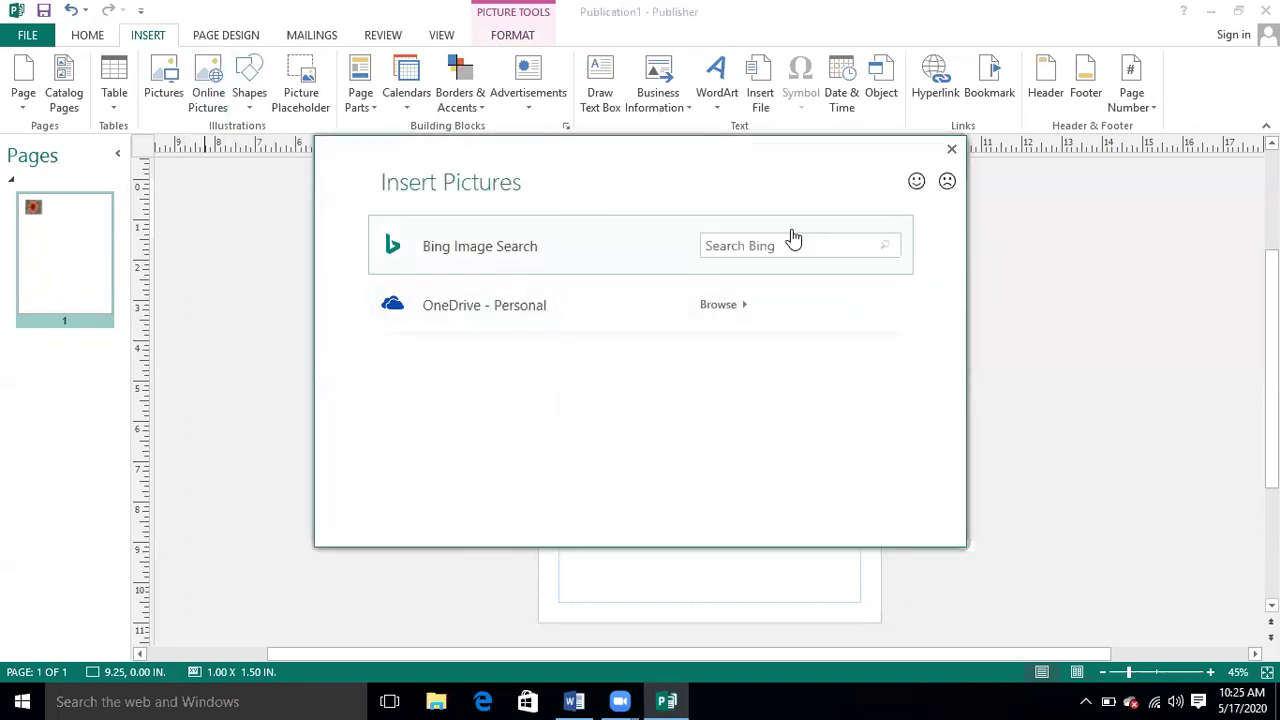
{"action": "left_click", "coordinate": [789, 237]}
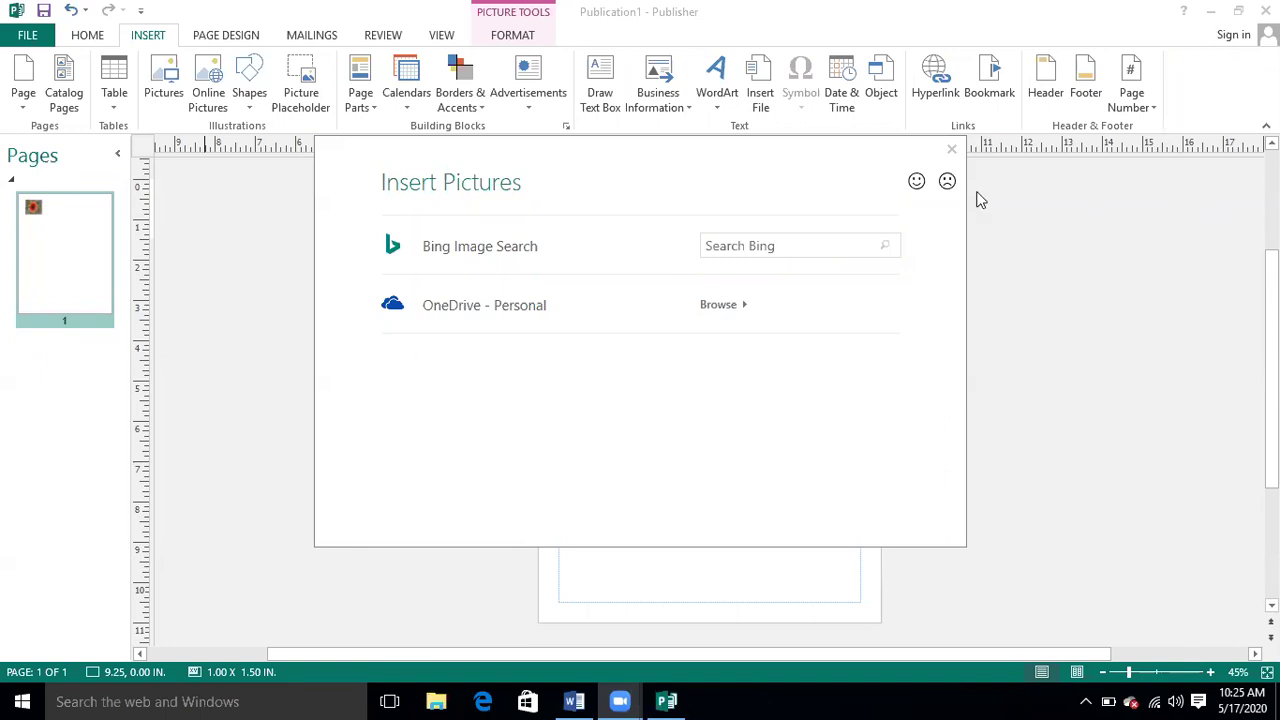
{"action": "left_click", "coordinate": [951, 150]}
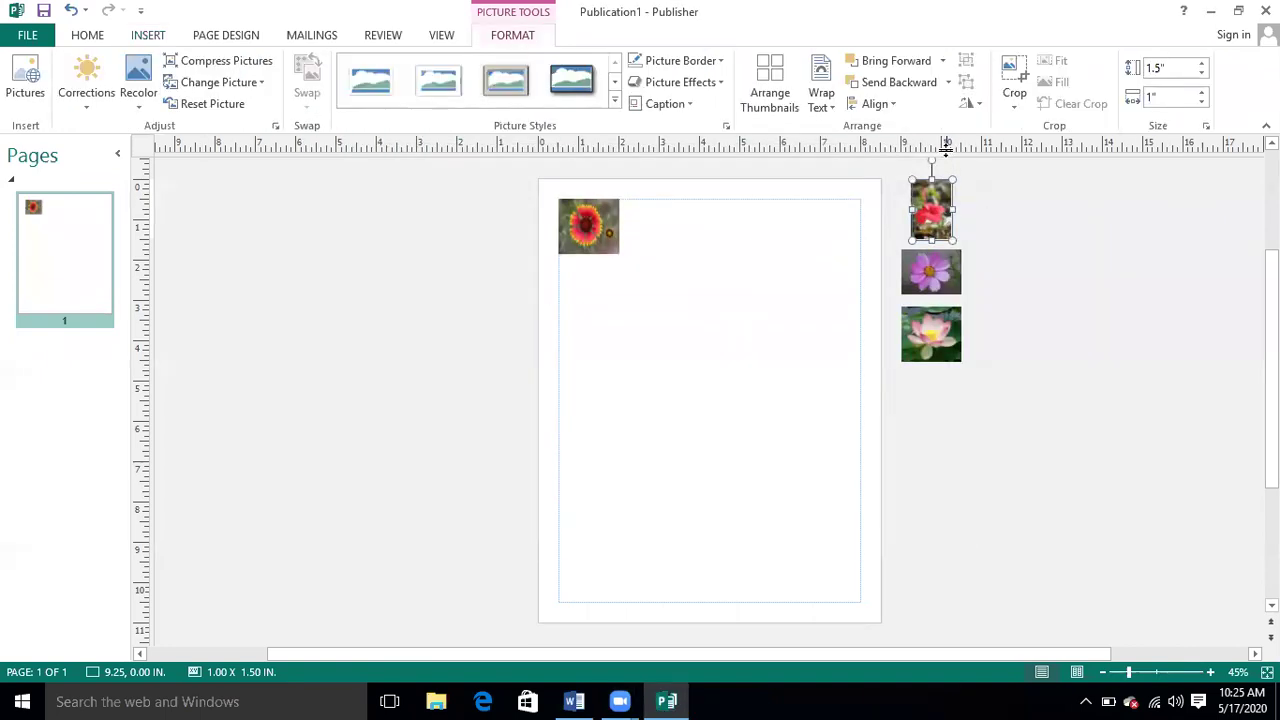
{"action": "left_click", "coordinate": [423, 685]}
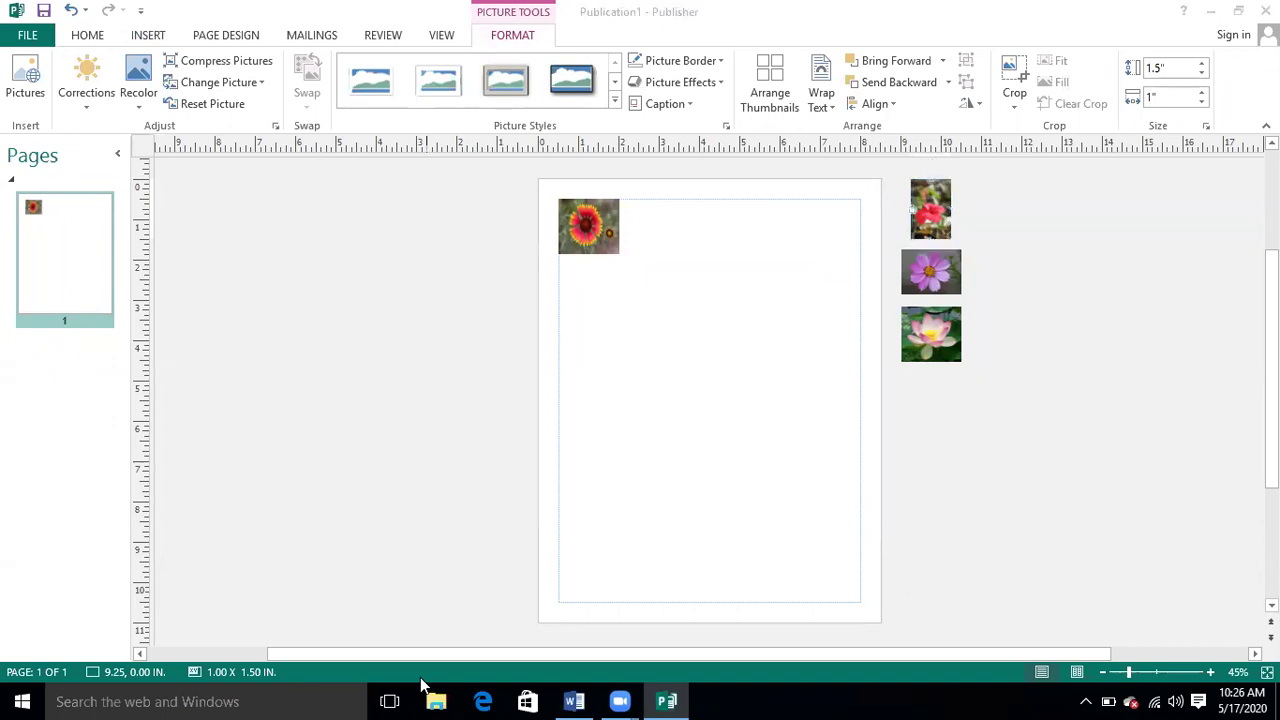